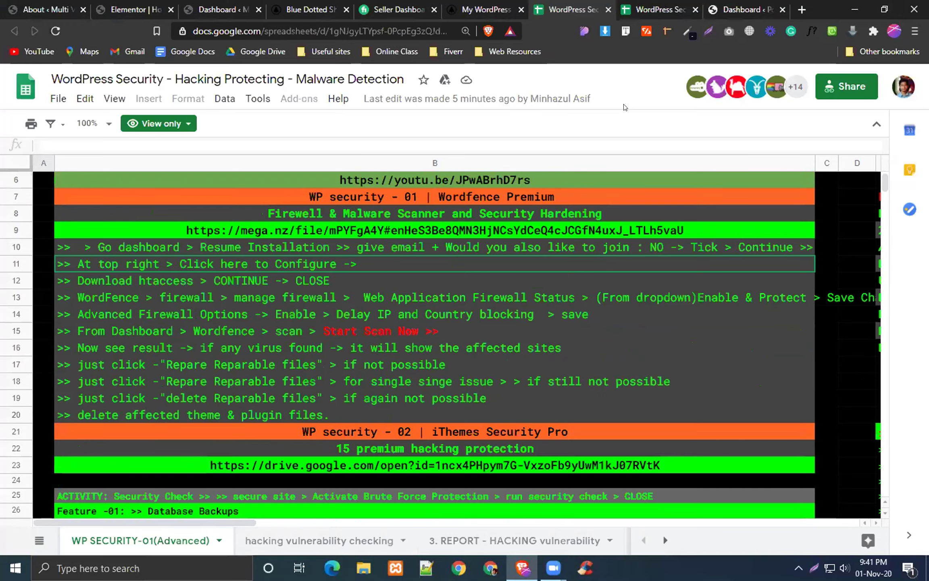
Step: Copy the iThemes Security Pro download link from cell B23 of the notes sheet, then go to the WordPress dashboard
{"action": "scroll", "coordinate": [434, 343], "scroll_direction": "down", "scroll_amount": 3}
{"action": "scroll", "coordinate": [171, 430], "scroll_direction": "down", "scroll_amount": 2}
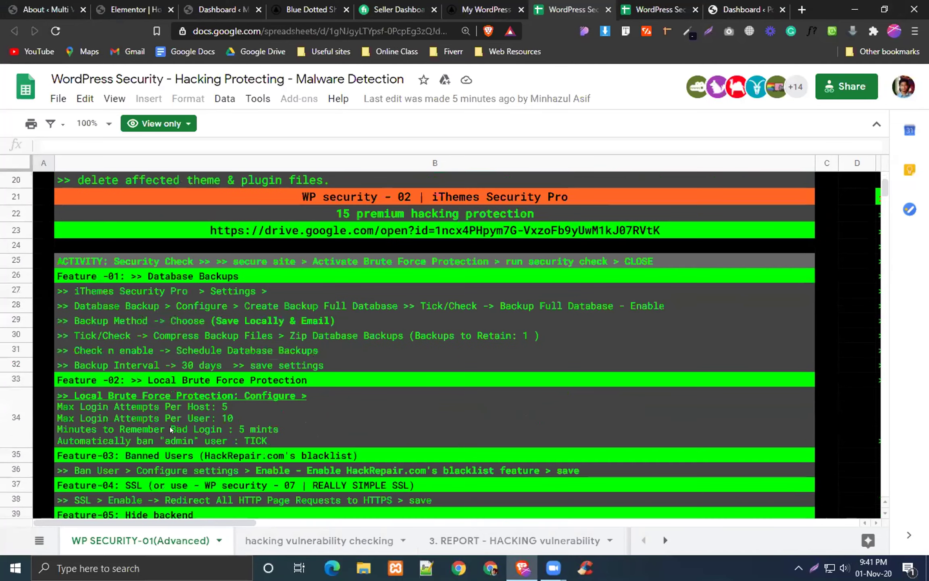
{"action": "scroll", "coordinate": [260, 383], "scroll_direction": "up", "scroll_amount": 4}
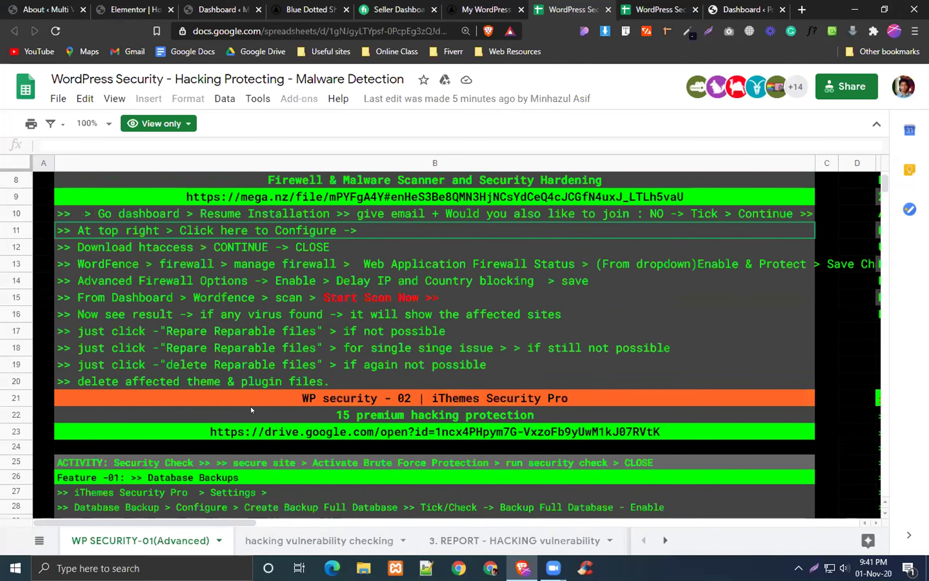
{"action": "scroll", "coordinate": [290, 418], "scroll_direction": "up", "scroll_amount": 2}
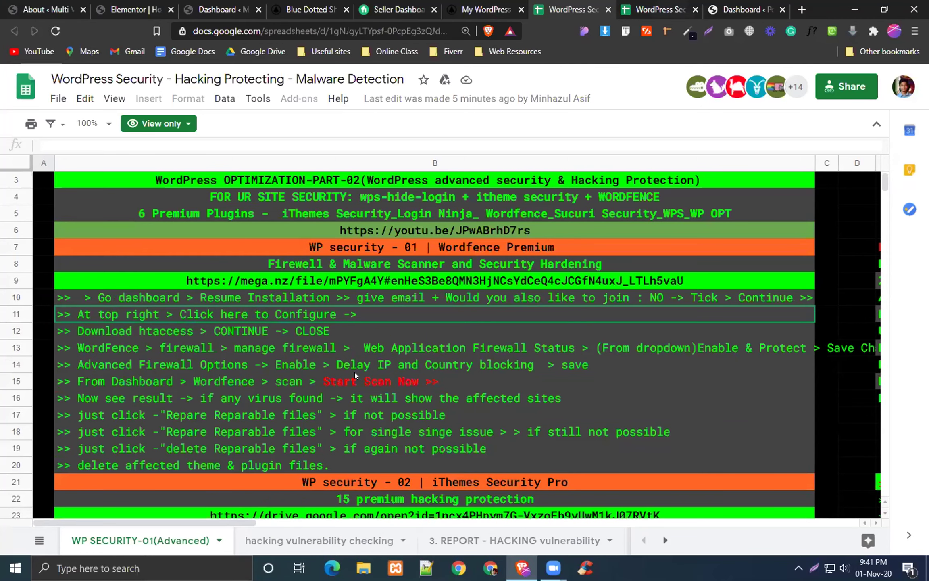
{"action": "scroll", "coordinate": [355, 375], "scroll_direction": "up", "scroll_amount": 1}
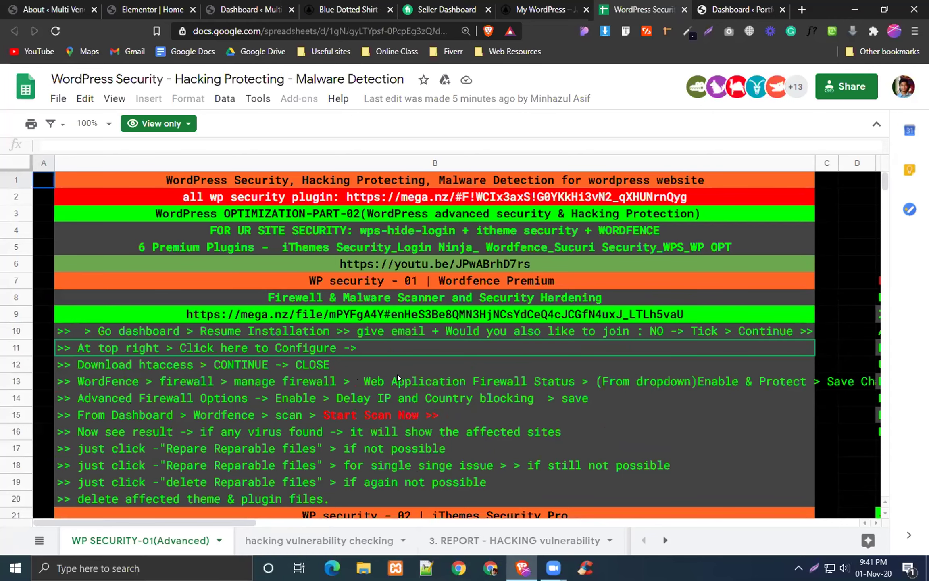
{"action": "scroll", "coordinate": [405, 385], "scroll_direction": "down", "scroll_amount": 1}
{"action": "scroll", "coordinate": [363, 242], "scroll_direction": "down", "scroll_amount": 5}
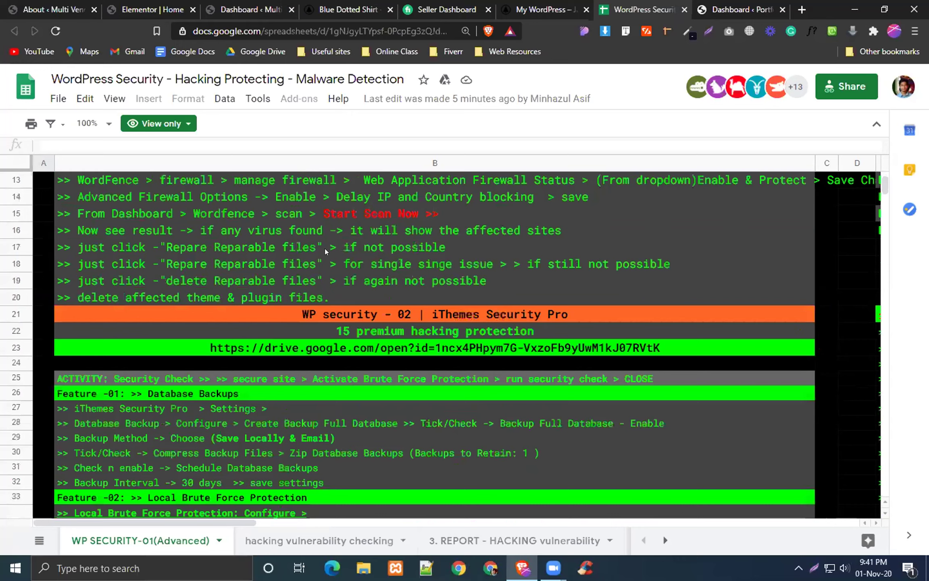
{"action": "scroll", "coordinate": [375, 238], "scroll_direction": "down", "scroll_amount": 3}
{"action": "left_click", "coordinate": [386, 242]}
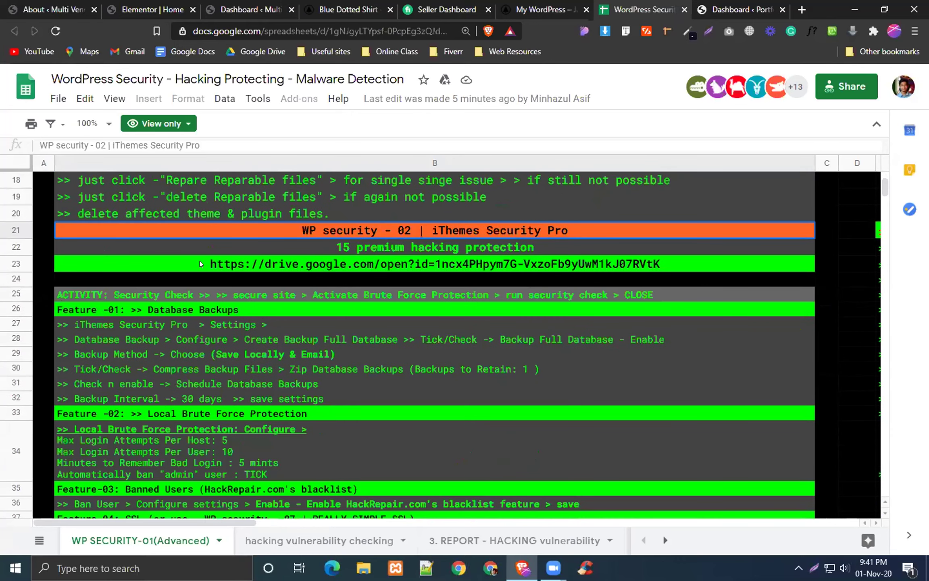
{"action": "left_click", "coordinate": [211, 269]}
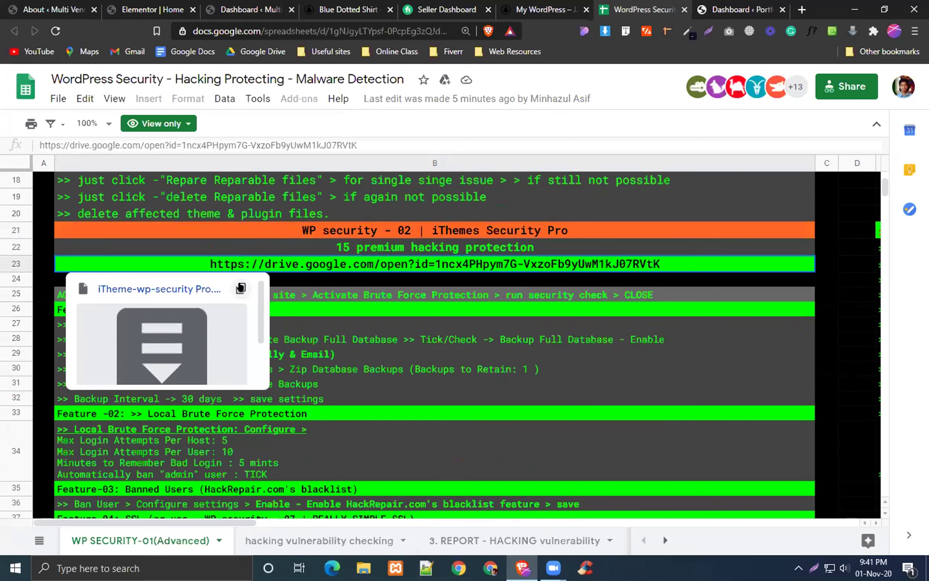
{"action": "left_click", "coordinate": [239, 287]}
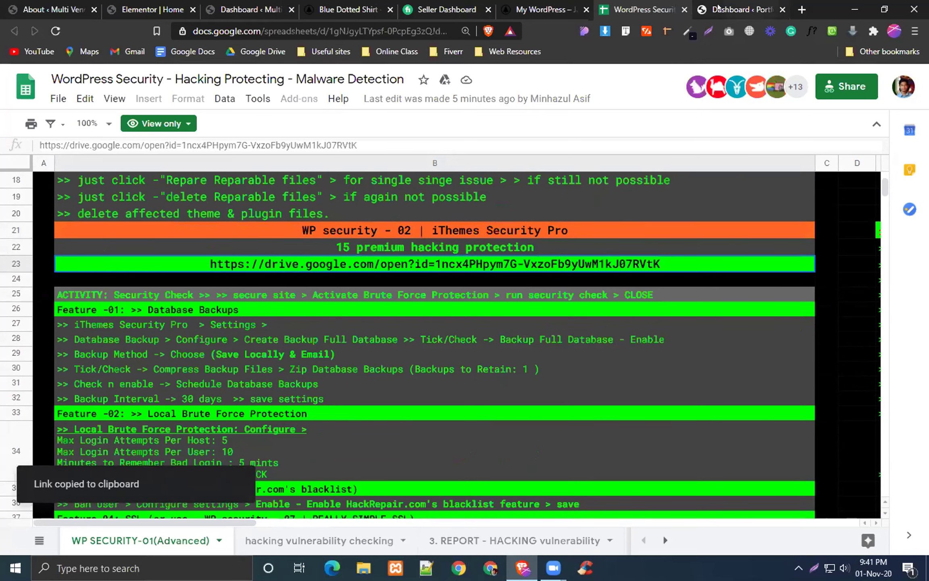
{"action": "left_click", "coordinate": [697, 9]}
Step: Search Add Plugins for 'itheme security' and install the free iThemes Security plugin
{"action": "mouse_move", "coordinate": [40, 433]}
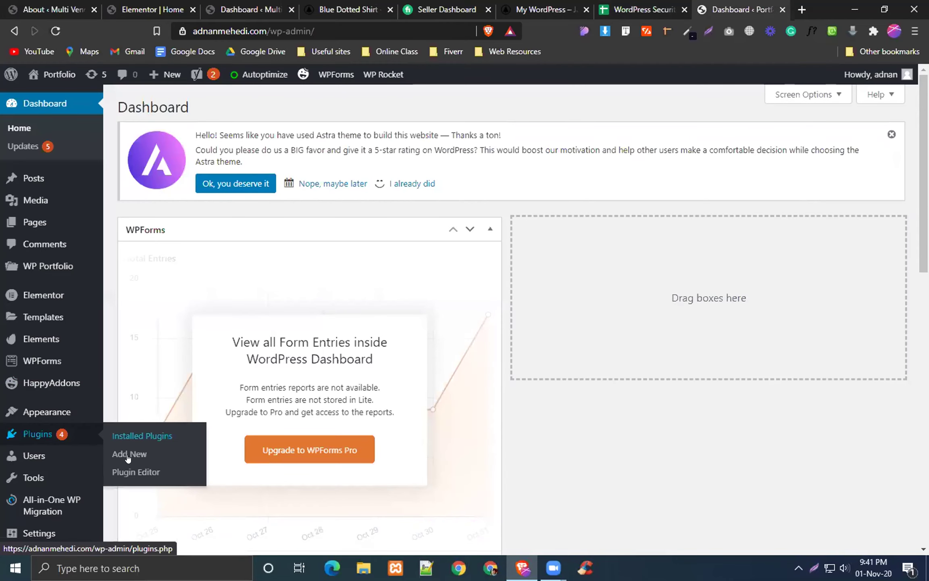
{"action": "left_click", "coordinate": [128, 454]}
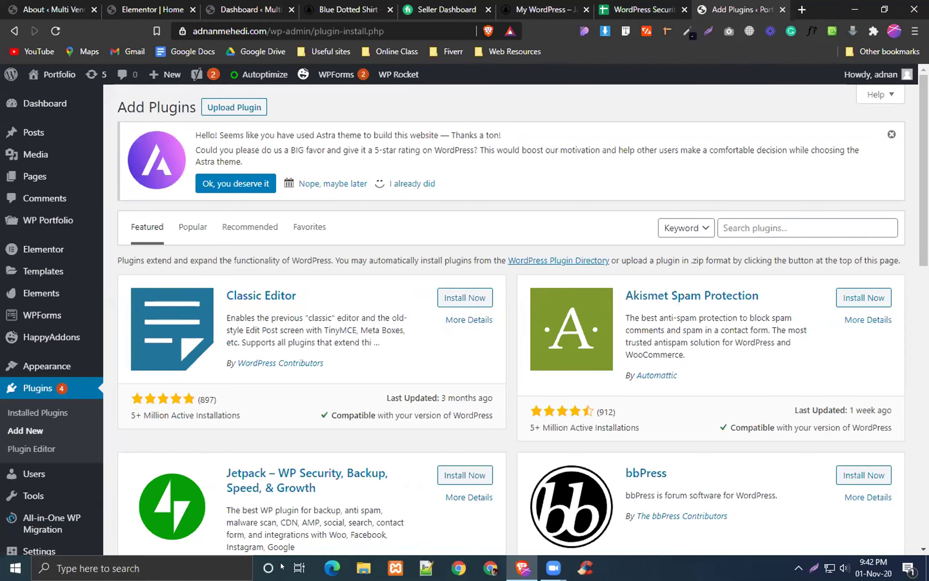
{"action": "left_click", "coordinate": [799, 220]}
{"action": "type", "text": "itheme"}
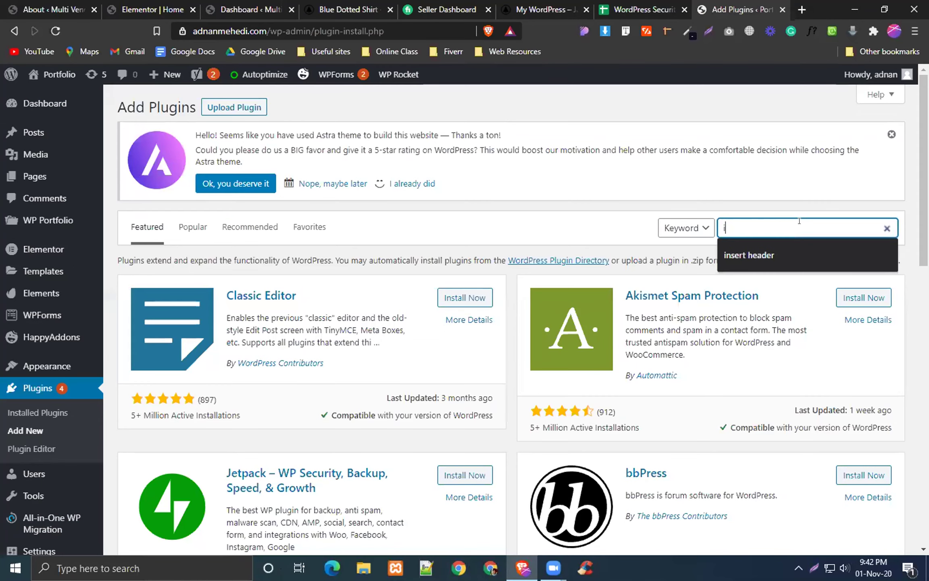
{"action": "type", "text": " security"}
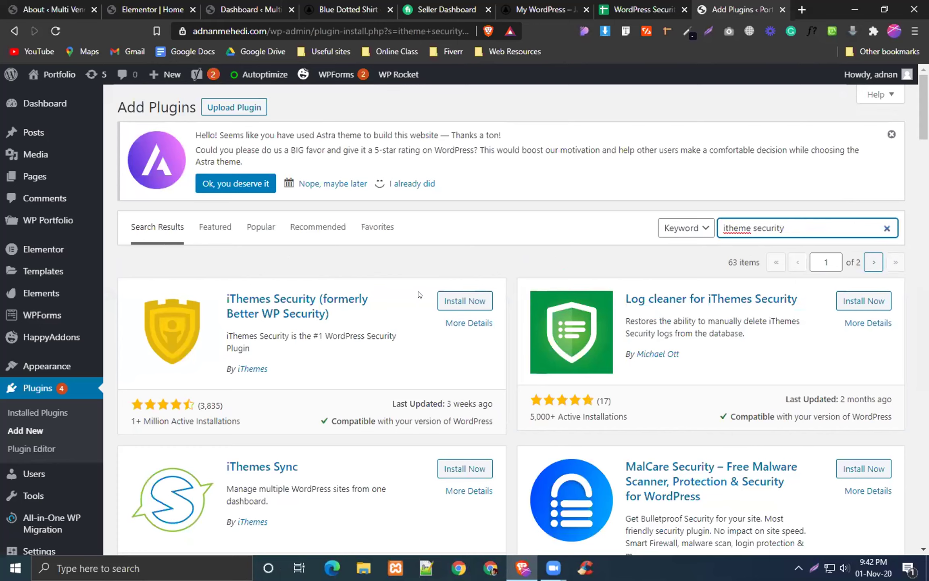
{"action": "left_click", "coordinate": [451, 305]}
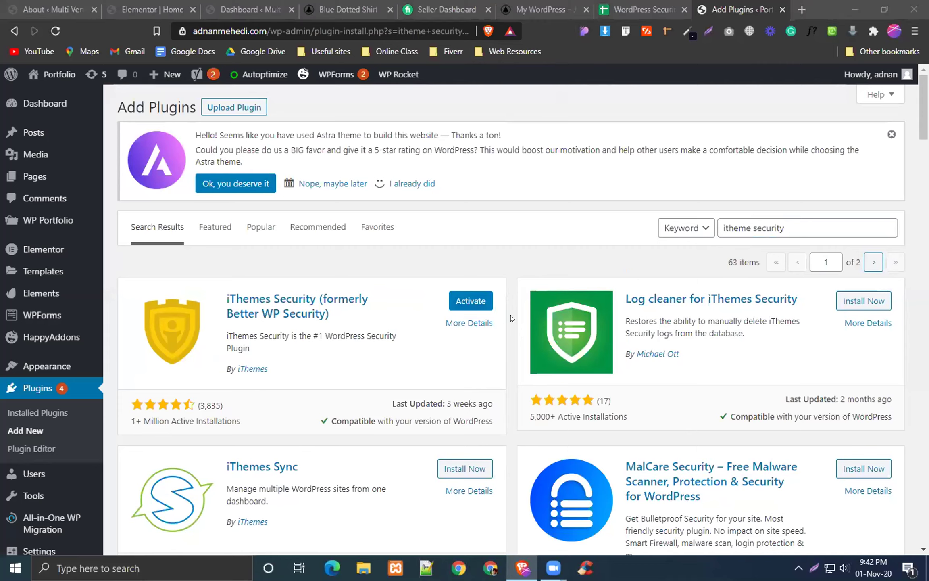
Step: Activate iThemes Security and confirm version 7.9.0 appears in the Installed Plugins list
{"action": "left_click", "coordinate": [469, 303]}
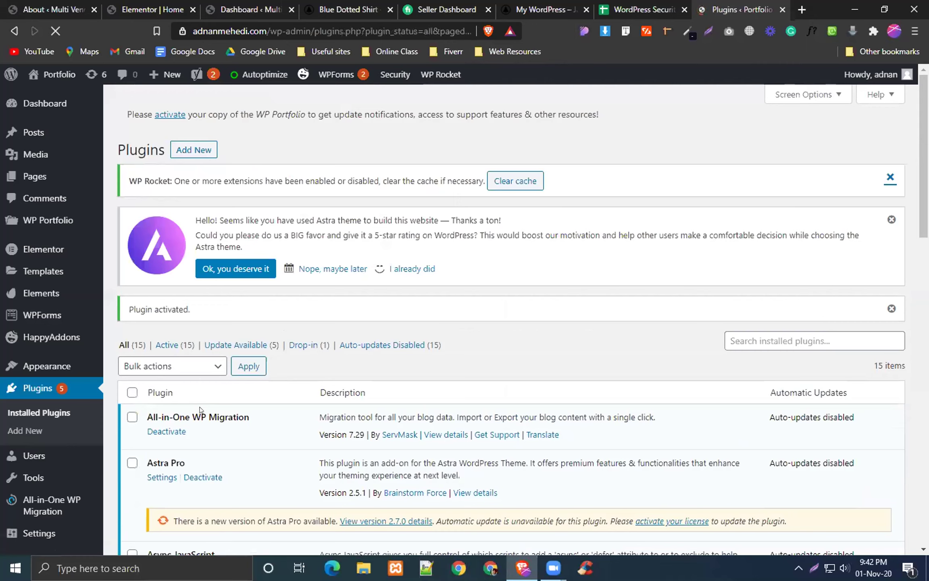
{"action": "scroll", "coordinate": [158, 291], "scroll_direction": "down", "scroll_amount": 6}
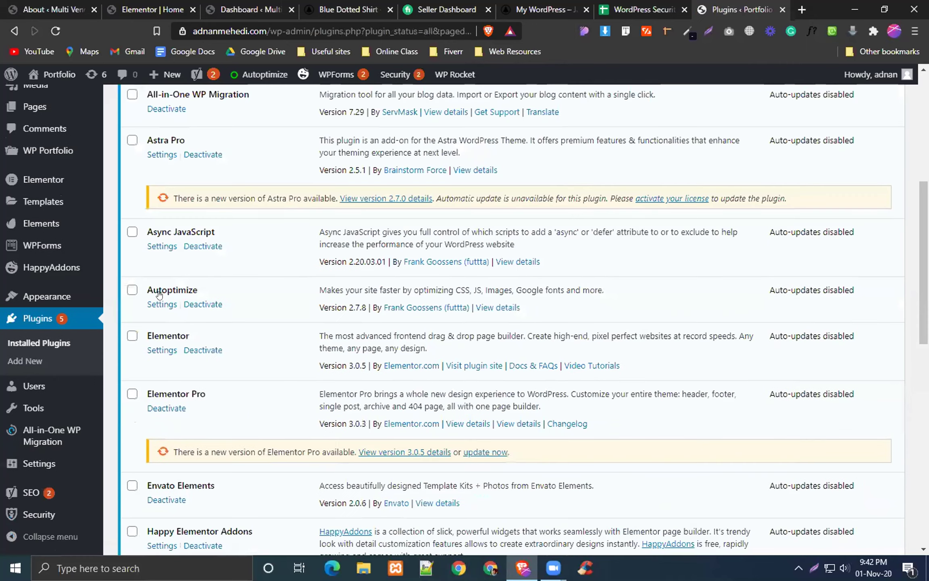
{"action": "scroll", "coordinate": [158, 286], "scroll_direction": "down", "scroll_amount": 3}
{"action": "scroll", "coordinate": [158, 287], "scroll_direction": "down", "scroll_amount": 1}
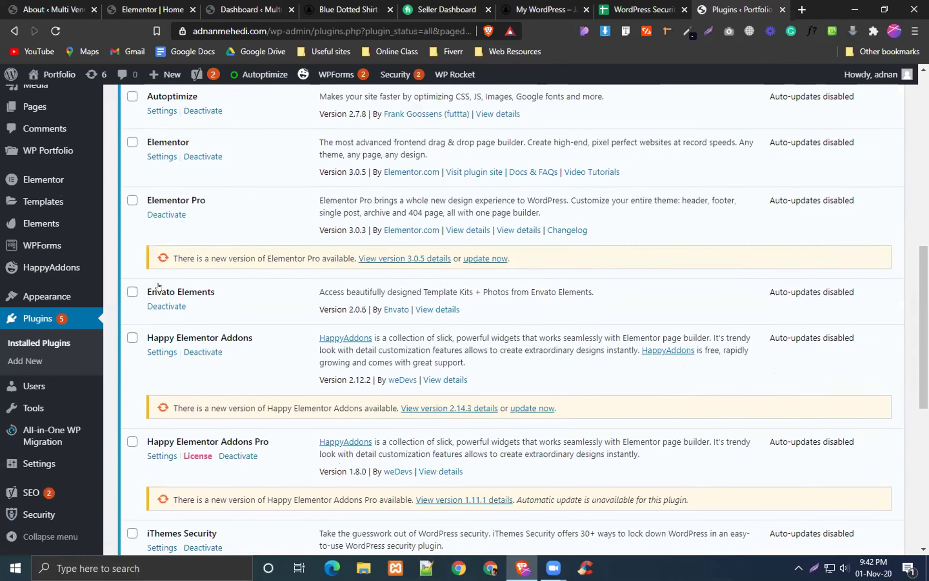
{"action": "scroll", "coordinate": [105, 375], "scroll_direction": "down", "scroll_amount": 4}
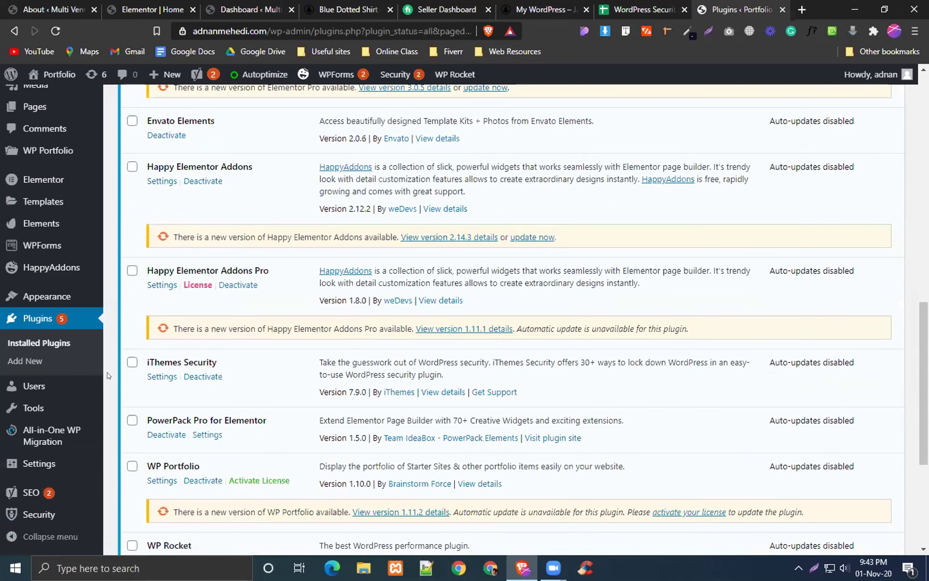
{"action": "scroll", "coordinate": [108, 375], "scroll_direction": "down", "scroll_amount": 2}
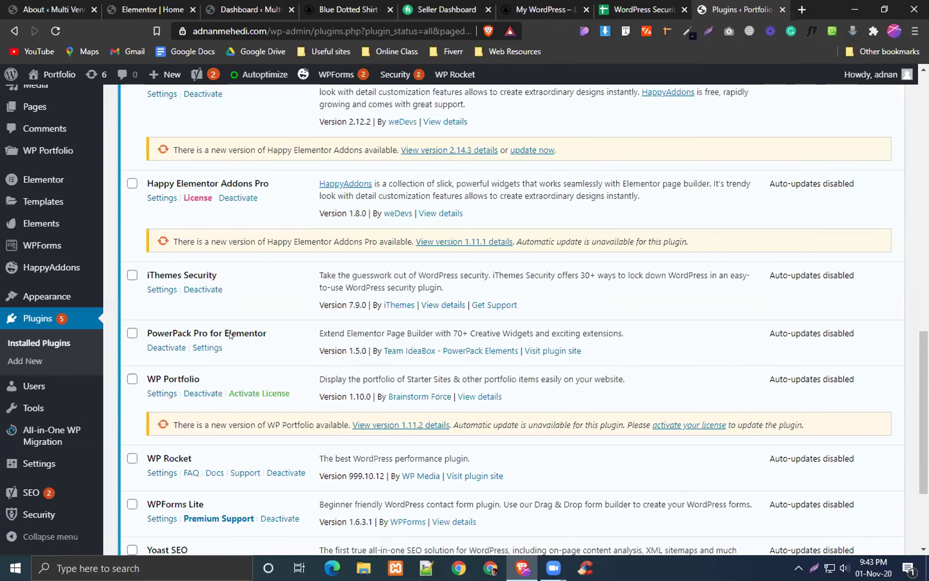
{"action": "key", "text": "ctrl+shift+Tab"}
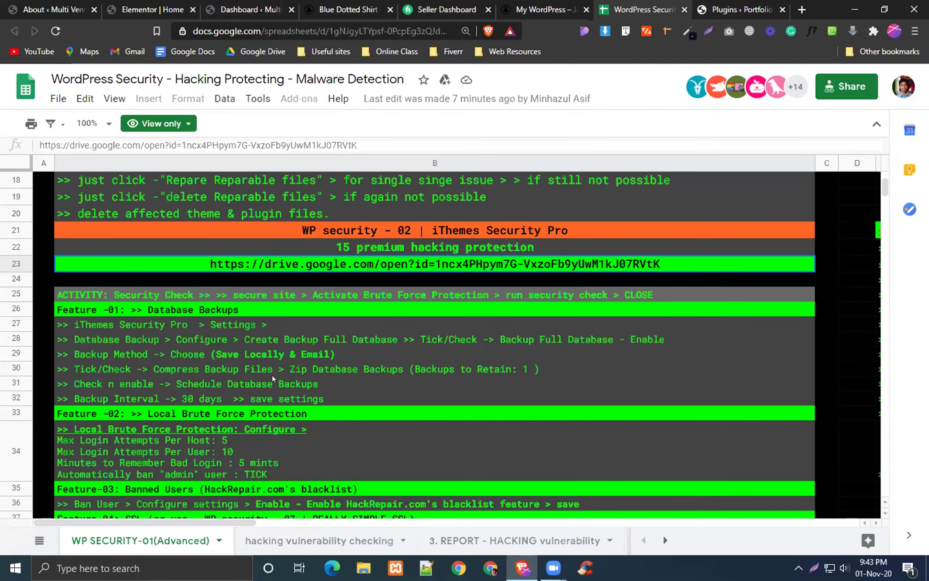
{"action": "key", "text": "ctrl+Tab"}
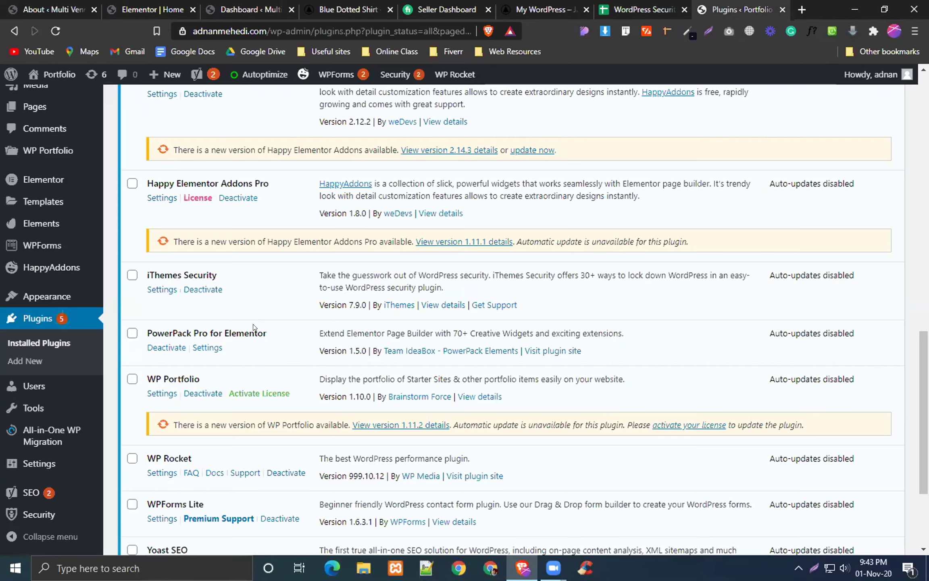
Step: Return to the Dashboard home page and look through its widgets and the new Security menu entry
{"action": "scroll", "coordinate": [112, 230], "scroll_direction": "up", "scroll_amount": 8}
{"action": "left_click", "coordinate": [45, 103]}
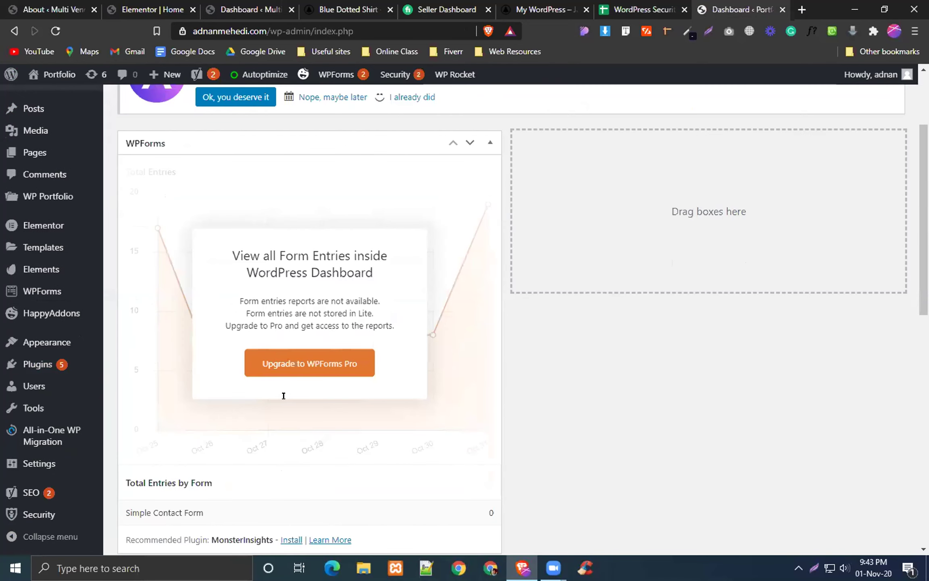
{"action": "scroll", "coordinate": [236, 365], "scroll_direction": "up", "scroll_amount": 3}
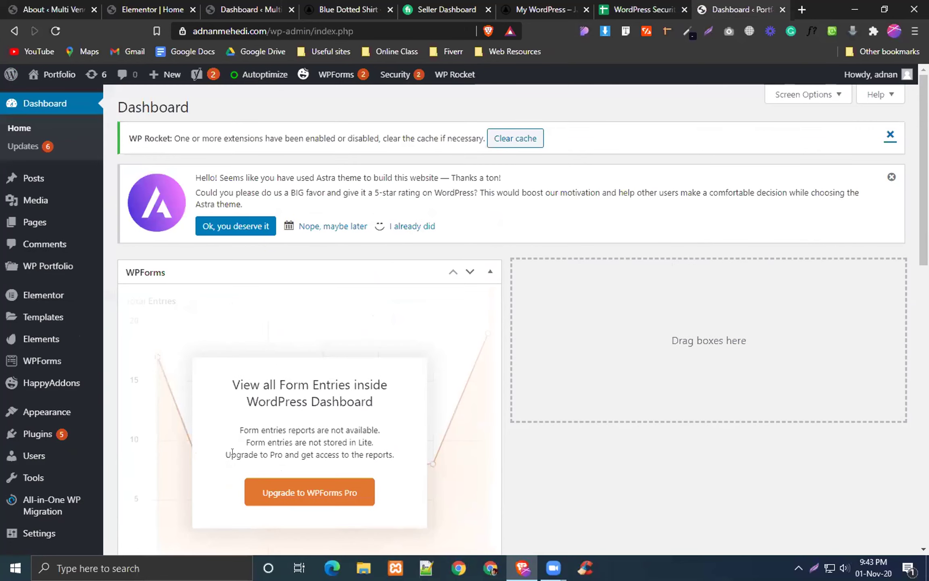
{"action": "mouse_move", "coordinate": [11, 75]}
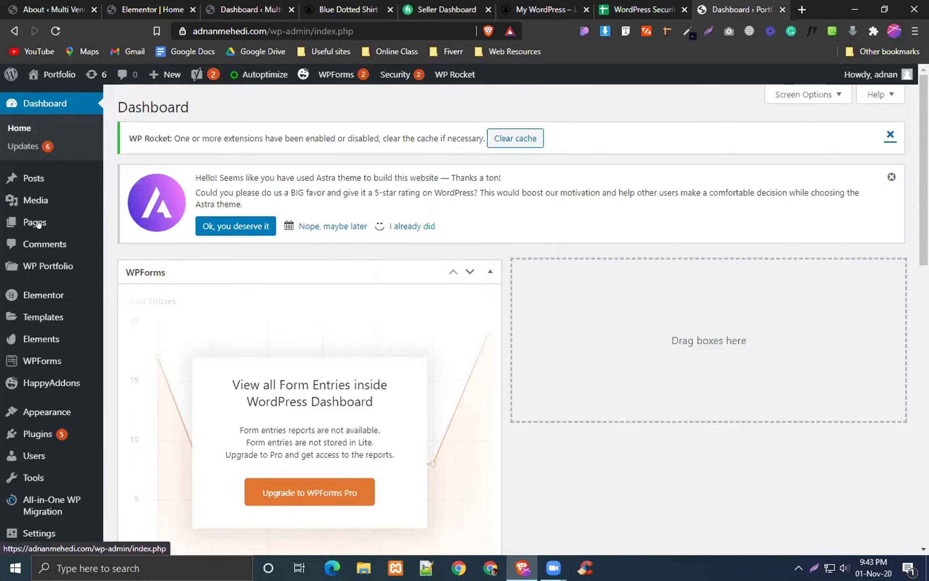
{"action": "scroll", "coordinate": [38, 224], "scroll_direction": "down", "scroll_amount": 5}
{"action": "mouse_move", "coordinate": [39, 224]}
{"action": "scroll", "coordinate": [192, 279], "scroll_direction": "down", "scroll_amount": 1}
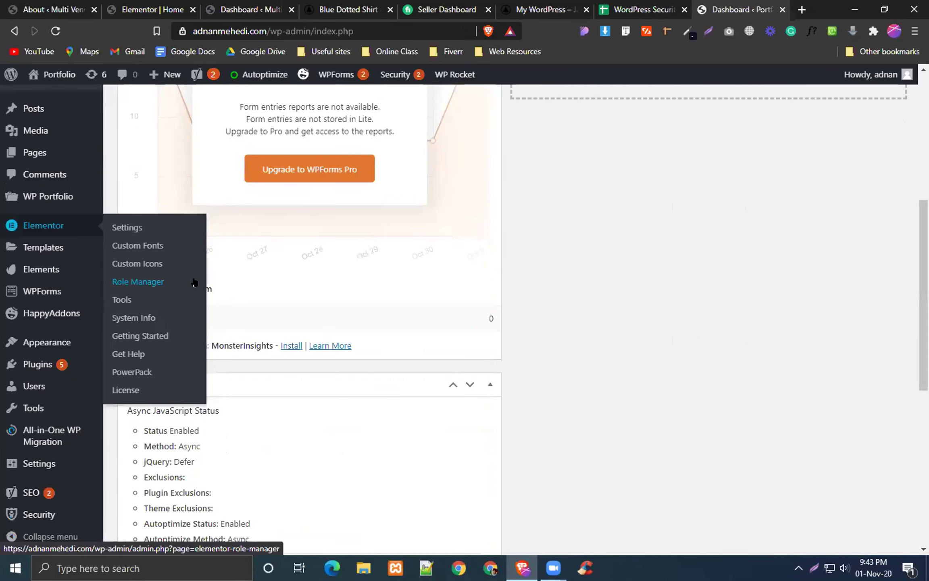
{"action": "scroll", "coordinate": [263, 303], "scroll_direction": "down", "scroll_amount": 5}
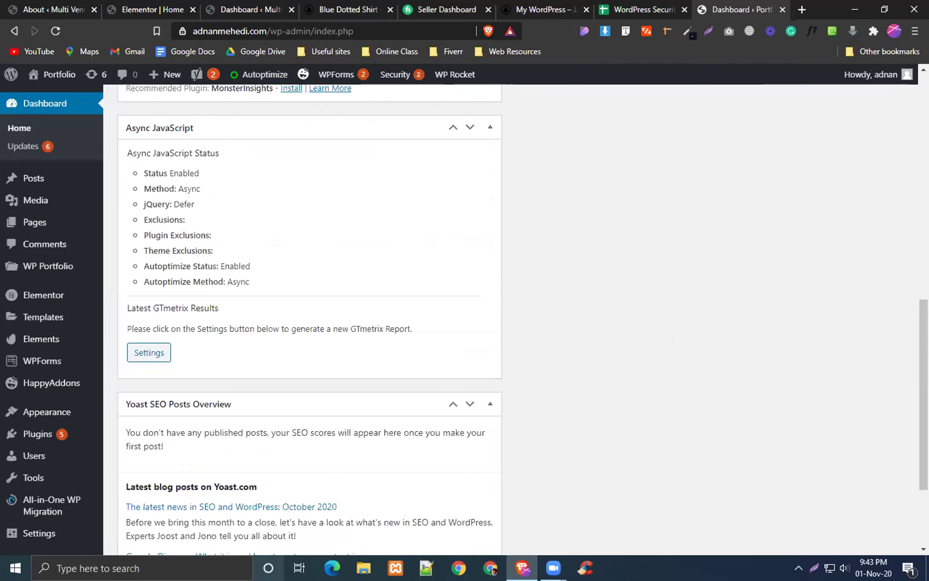
{"action": "scroll", "coordinate": [310, 319], "scroll_direction": "down", "scroll_amount": 3}
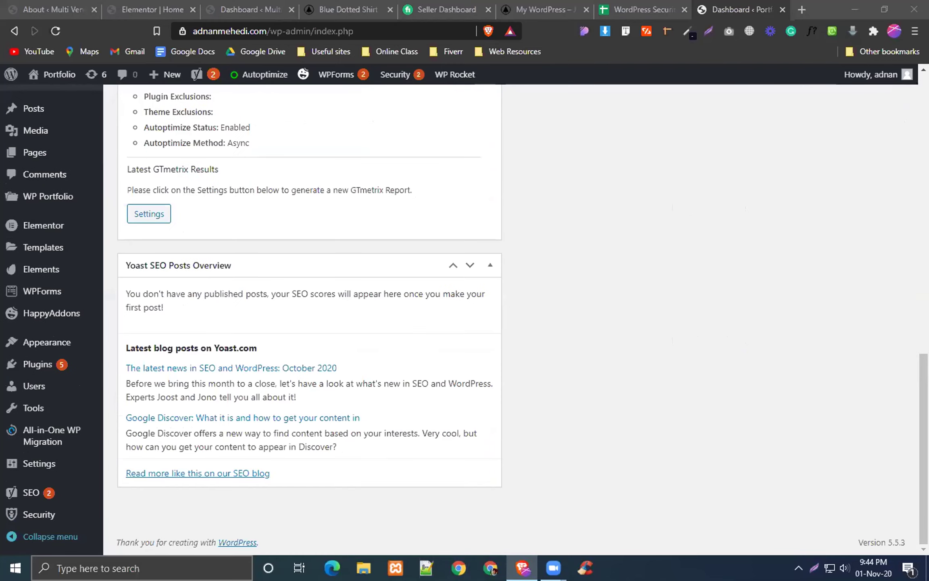
Step: Run Security Check with Pro enabled, redirect HTTP to HTTPS, and activate Network Brute Force Protection
{"action": "left_click", "coordinate": [36, 513]}
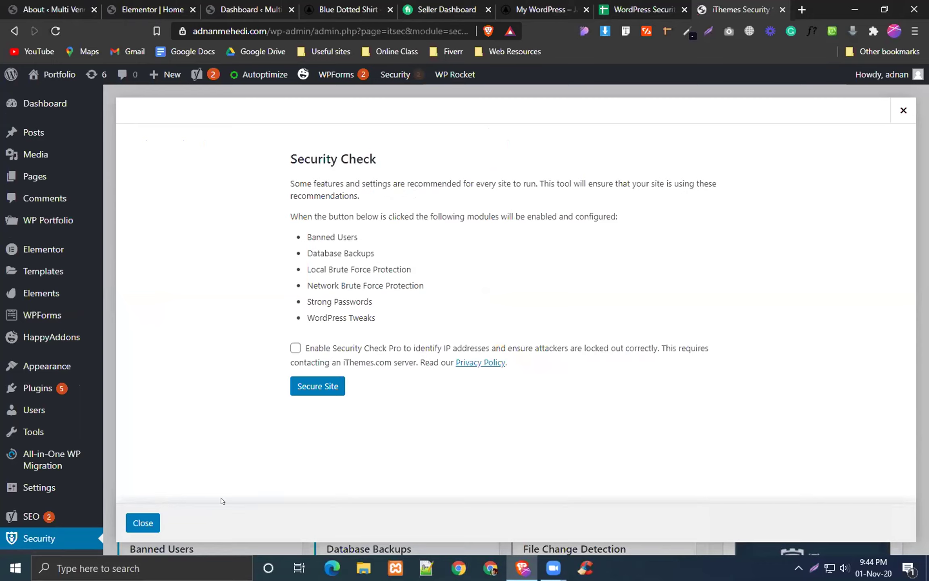
{"action": "left_click", "coordinate": [295, 348]}
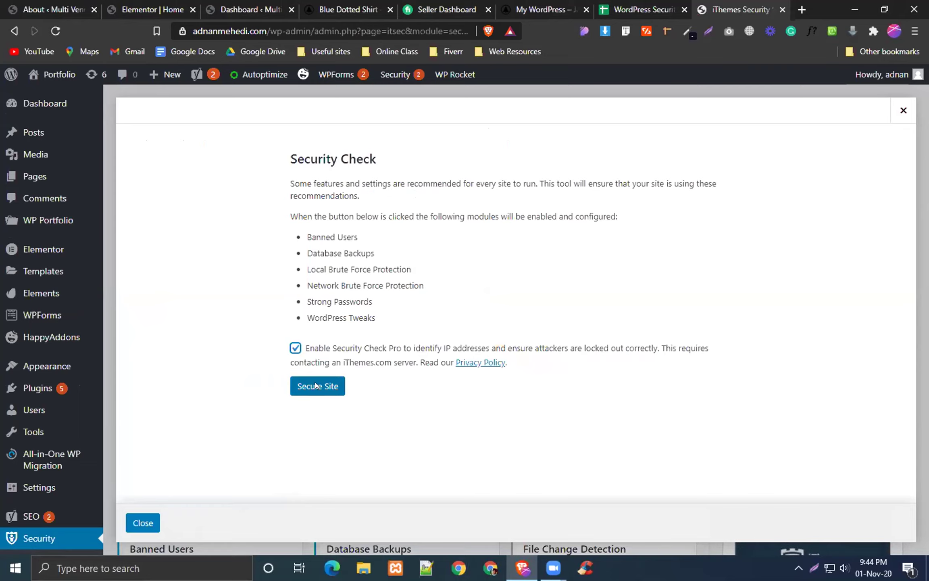
{"action": "left_click", "coordinate": [316, 386]}
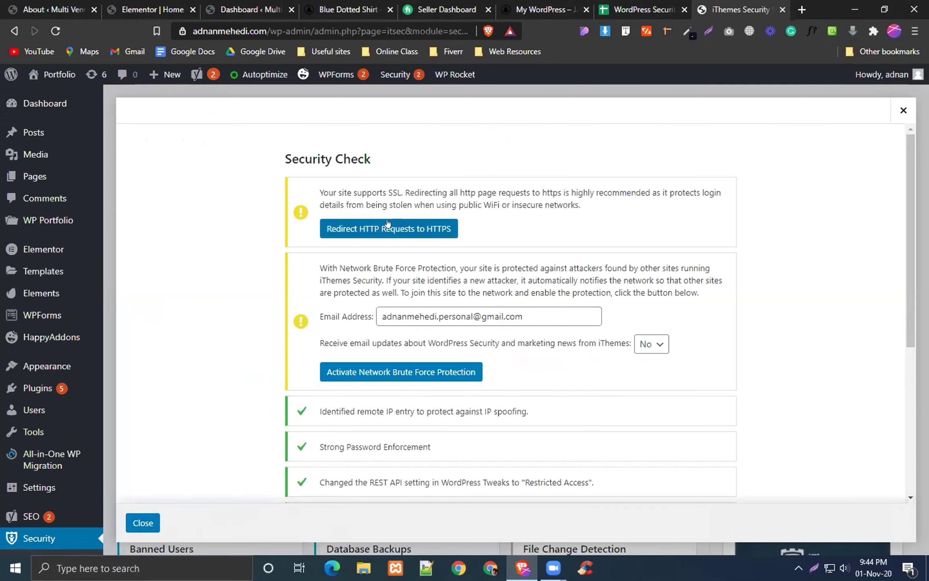
{"action": "left_click", "coordinate": [376, 223]}
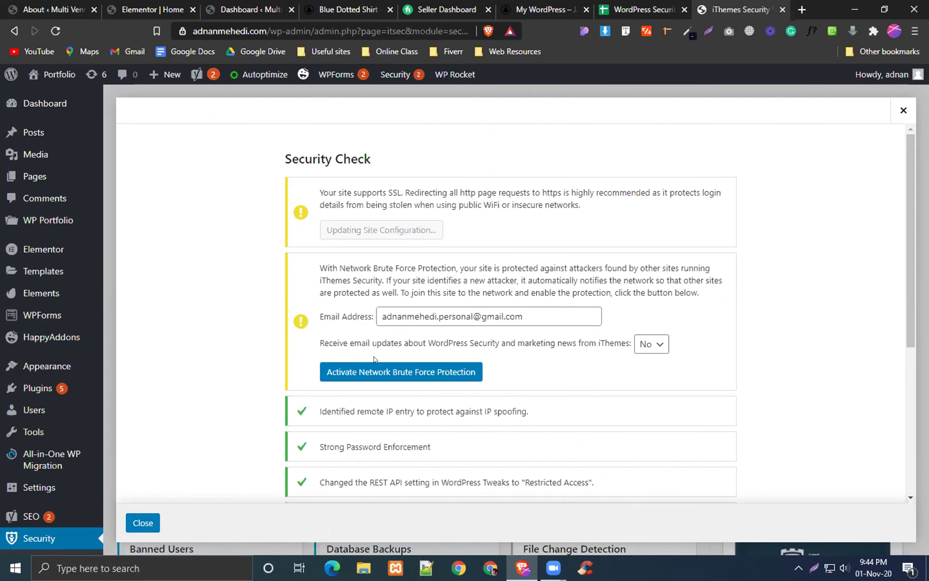
{"action": "left_click", "coordinate": [386, 333]}
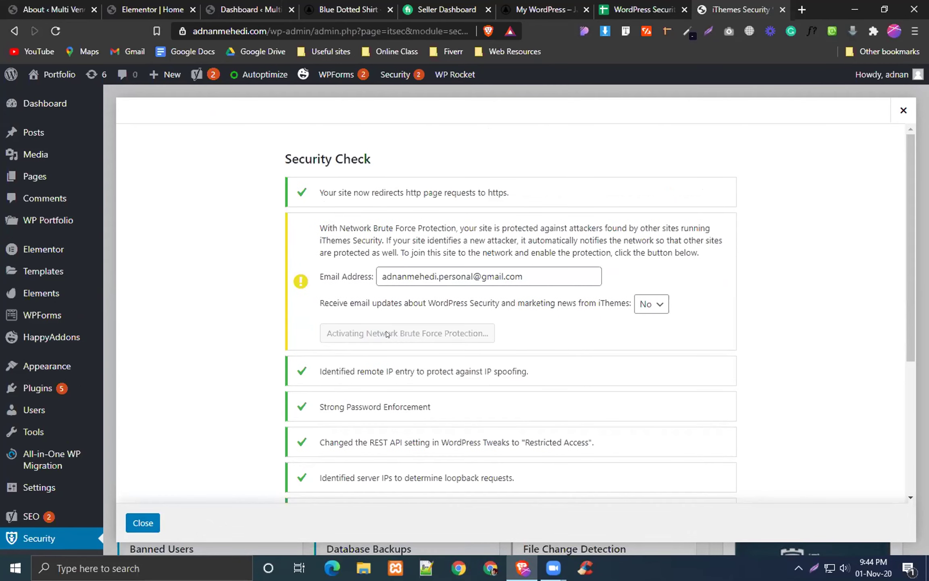
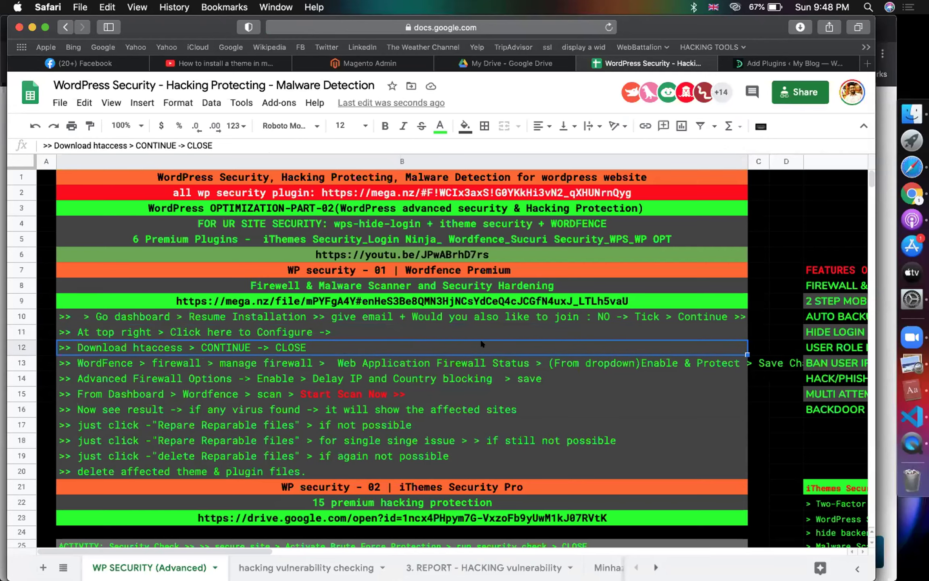
Step: Read the iThemes Security Pro rows in the guide, then return to the WordPress plugin search results
{"action": "left_click", "coordinate": [344, 434]}
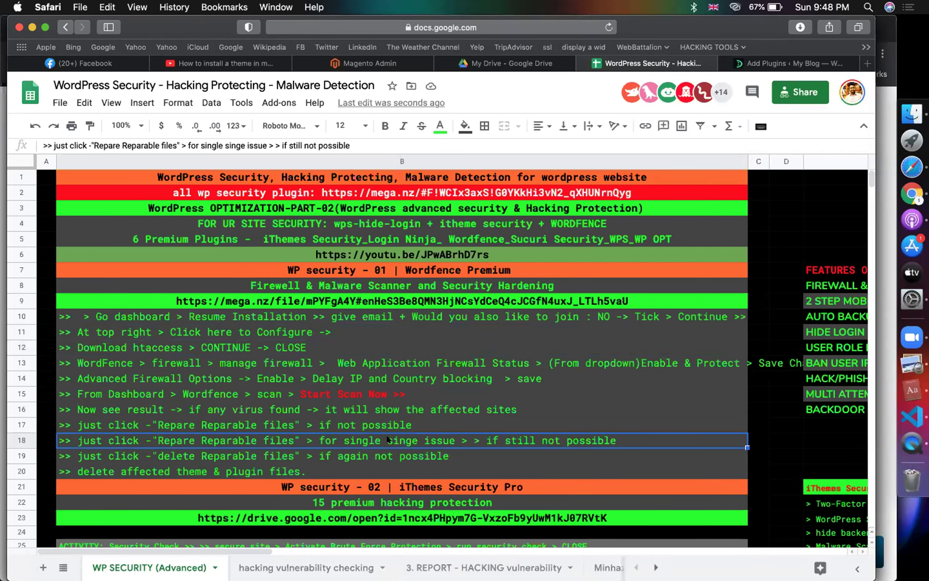
{"action": "scroll", "coordinate": [386, 435], "scroll_direction": "down", "scroll_amount": 10}
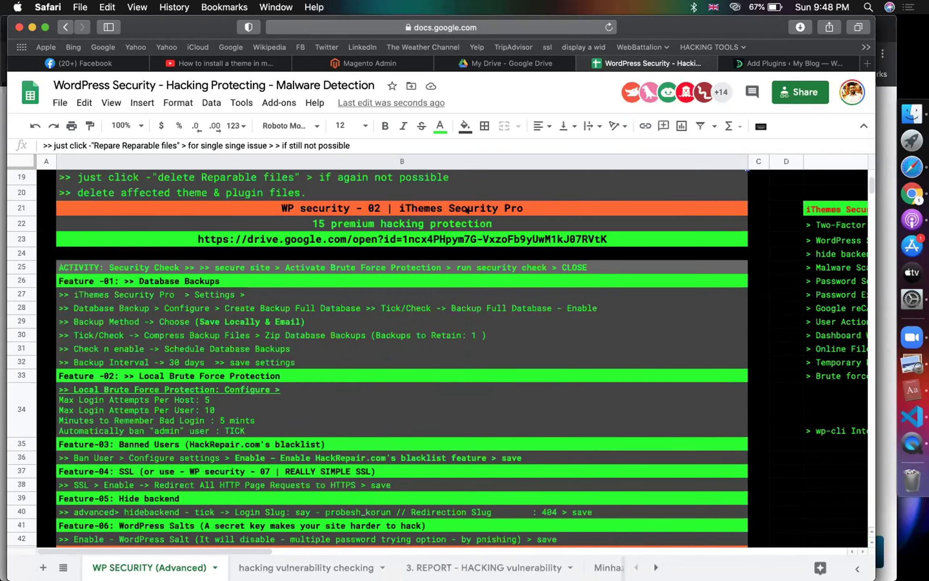
{"action": "left_click", "coordinate": [466, 209]}
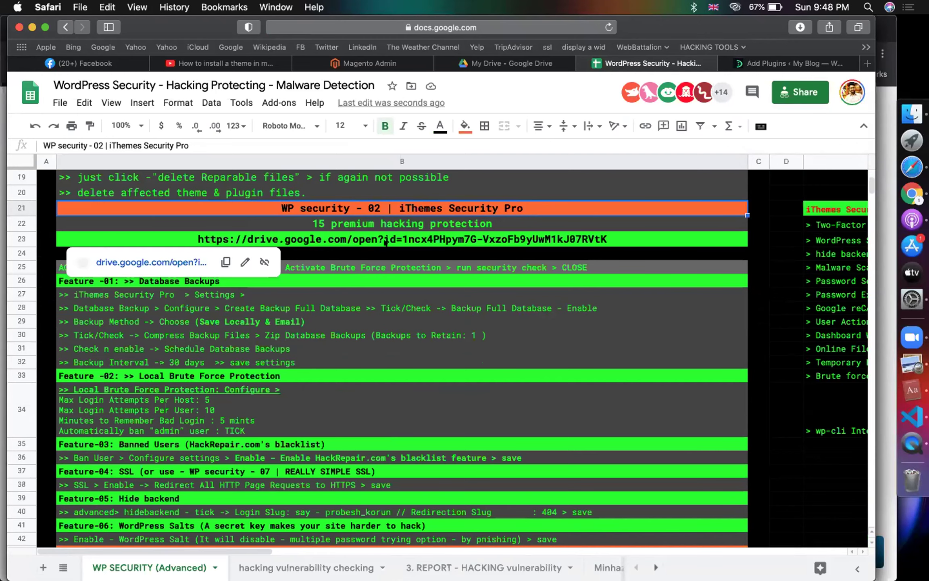
{"action": "left_click", "coordinate": [487, 294]}
{"action": "left_click", "coordinate": [336, 259]}
{"action": "left_click", "coordinate": [293, 270]}
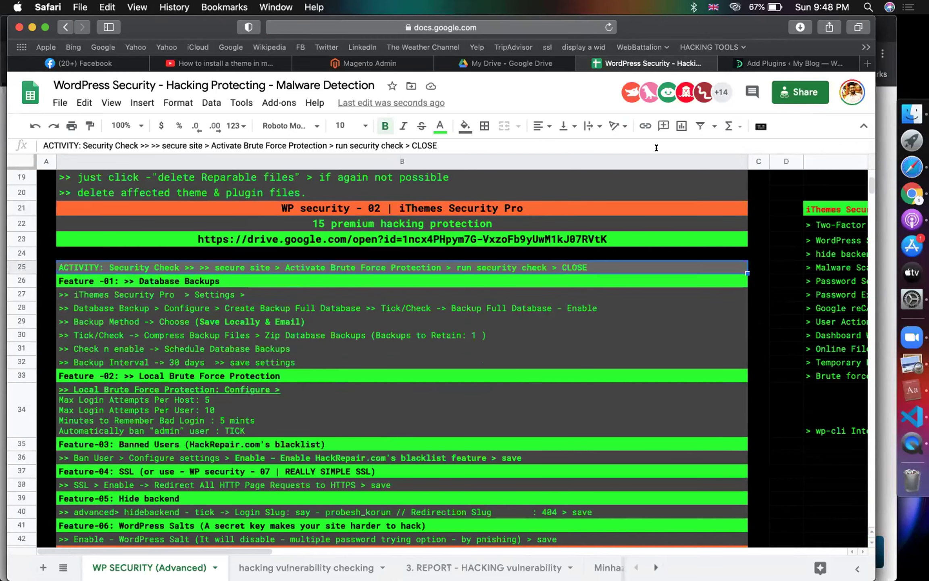
{"action": "left_click", "coordinate": [748, 65]}
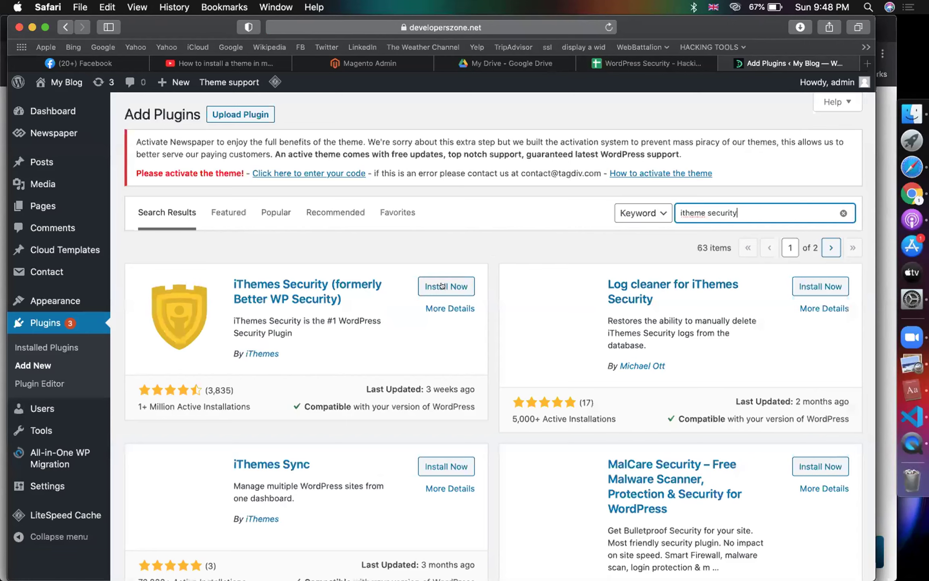
Step: Install and activate iThemes Security, checking the Database Backups notes in the guide
{"action": "left_click", "coordinate": [442, 286]}
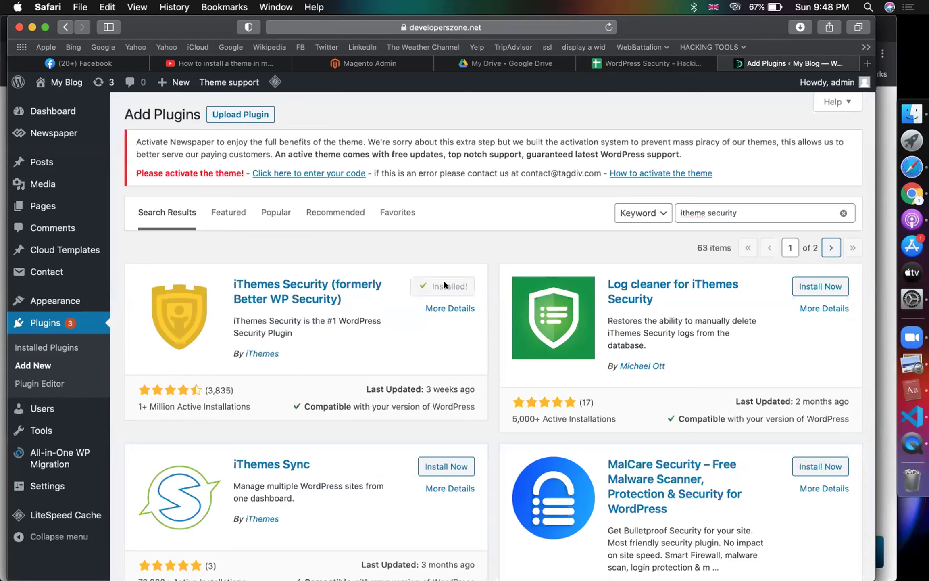
{"action": "left_click", "coordinate": [444, 285]}
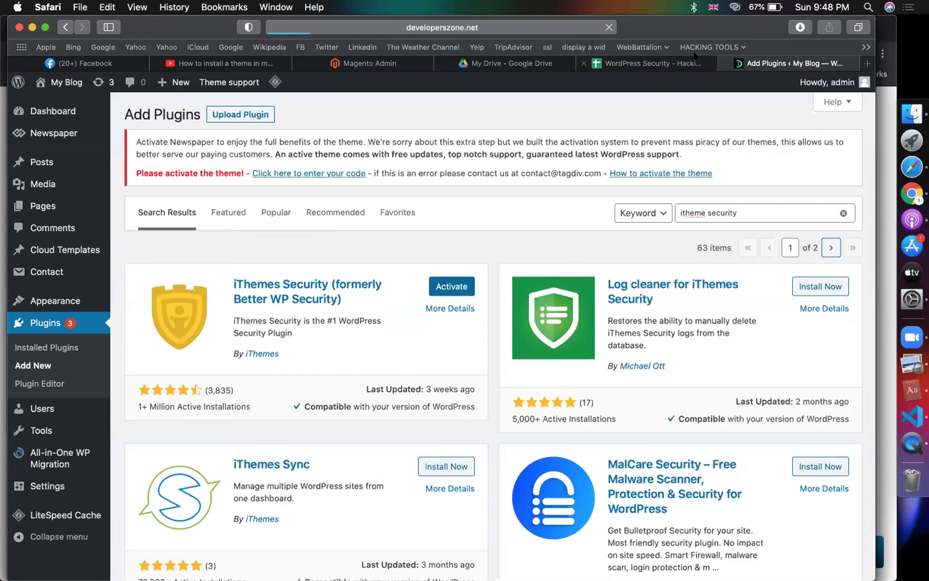
{"action": "left_click", "coordinate": [664, 64]}
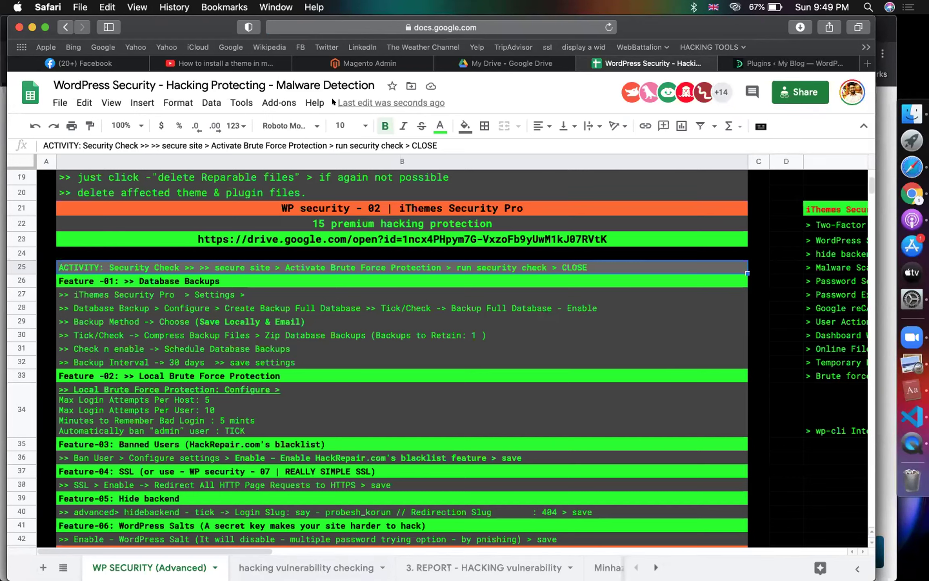
{"action": "left_click", "coordinate": [89, 283]}
{"action": "left_click", "coordinate": [157, 265]}
{"action": "left_click", "coordinate": [768, 58]}
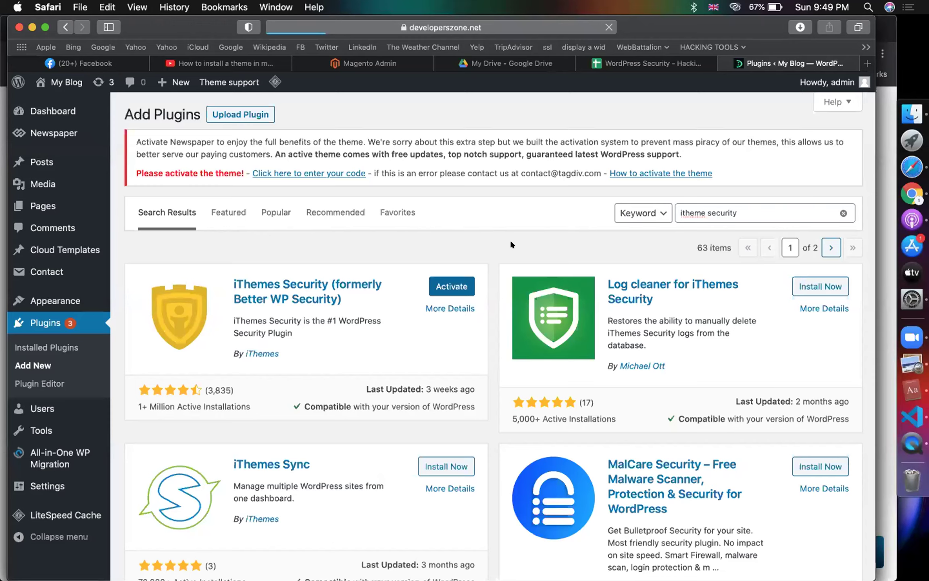
Step: Reload the site's contact us page in Chrome
{"action": "left_click", "coordinate": [899, 185]}
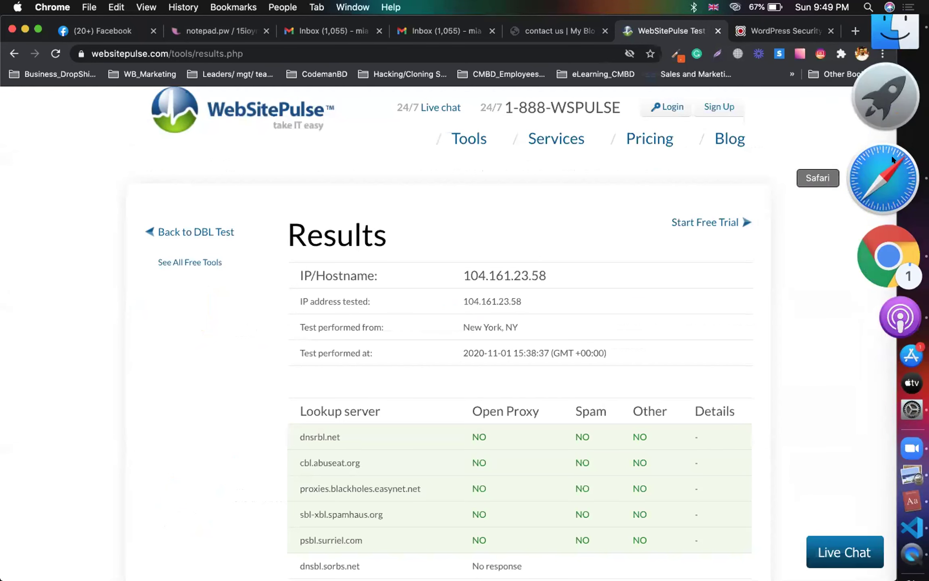
{"action": "left_click", "coordinate": [891, 154]}
{"action": "left_click", "coordinate": [887, 186]}
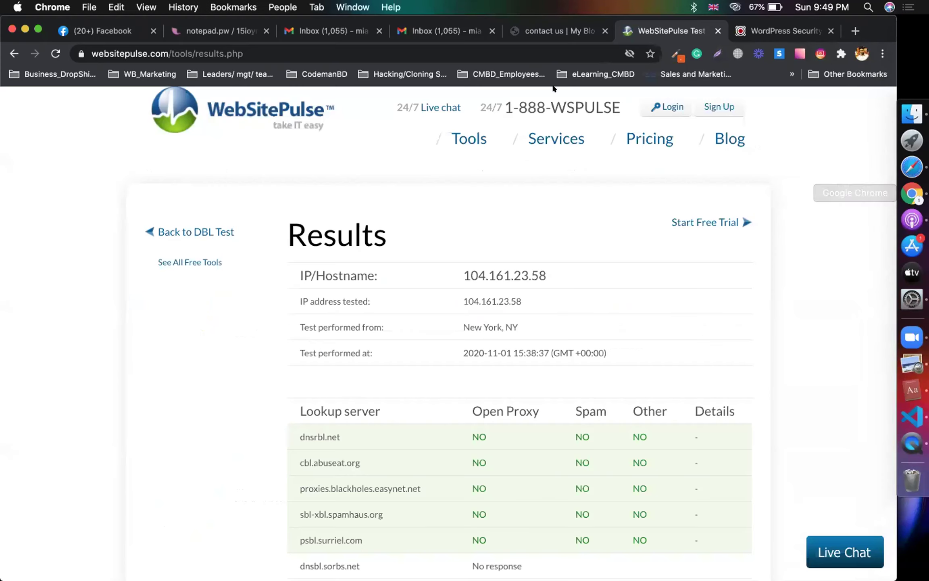
{"action": "left_click", "coordinate": [540, 28]}
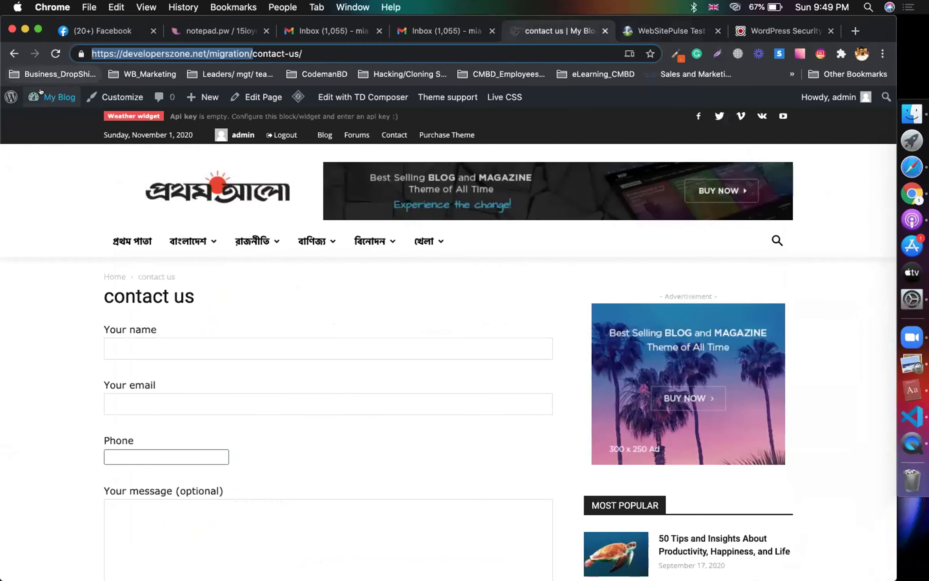
{"action": "key", "text": "Return"}
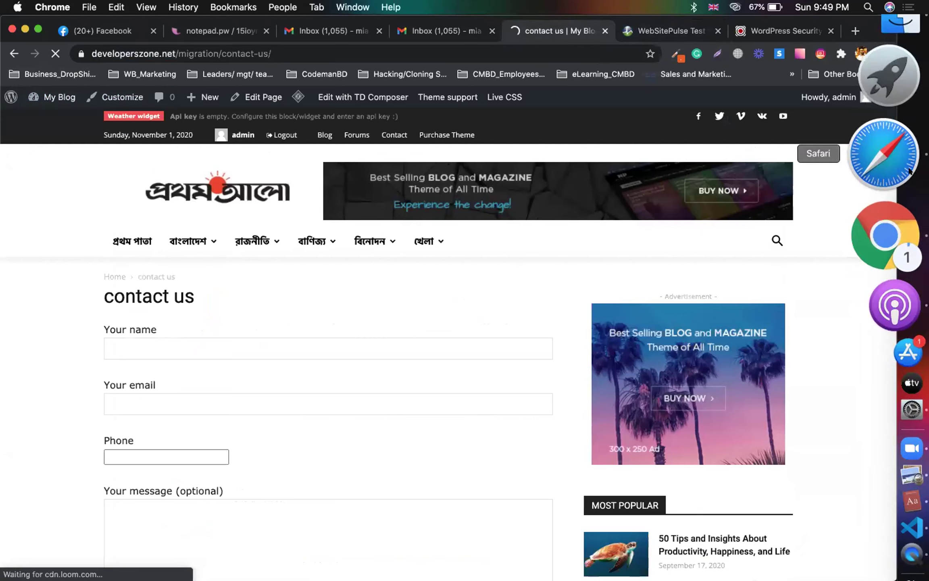
{"action": "left_click", "coordinate": [910, 171]}
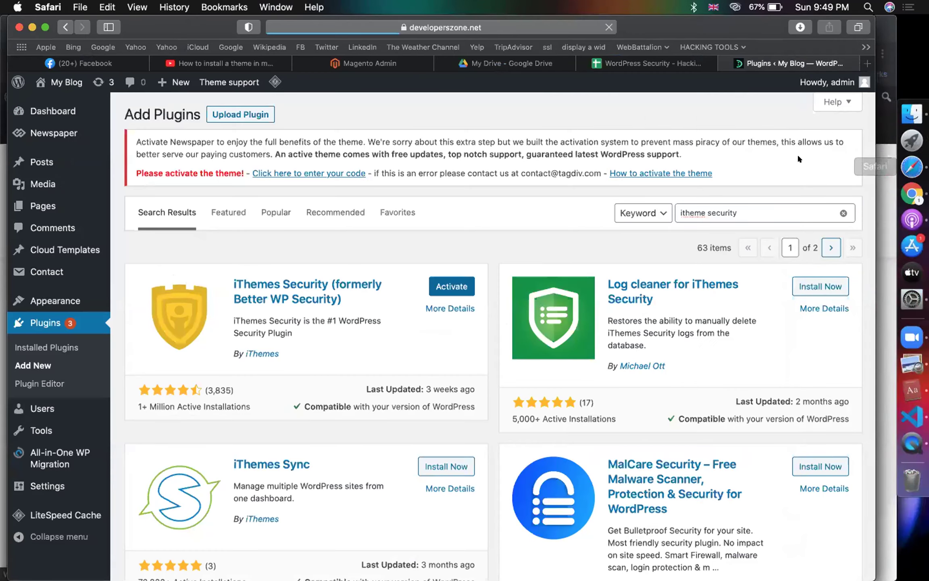
{"action": "left_click", "coordinate": [891, 162]}
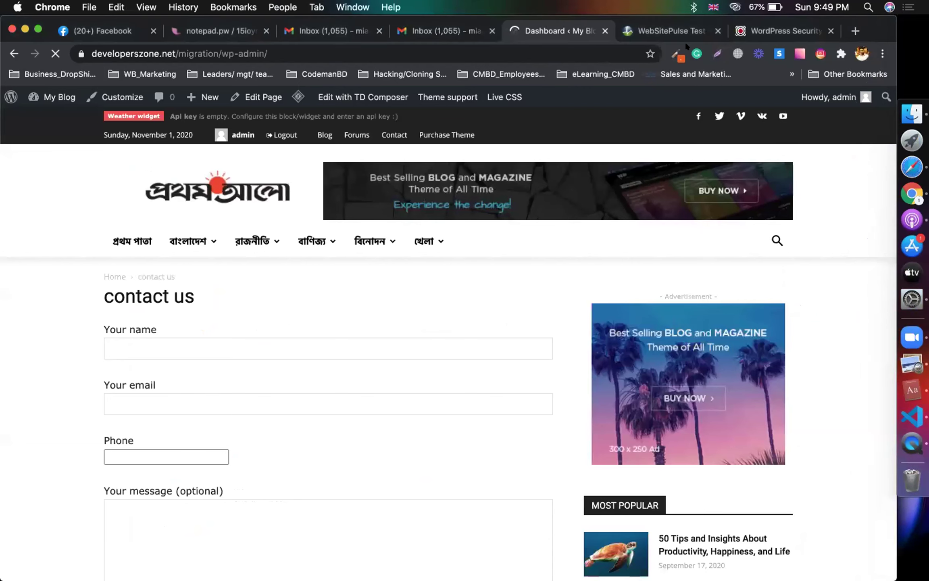
Step: Review the WebSitePulse blacklist results, close both Chrome tabs, and return to Safari
{"action": "left_click", "coordinate": [693, 31]}
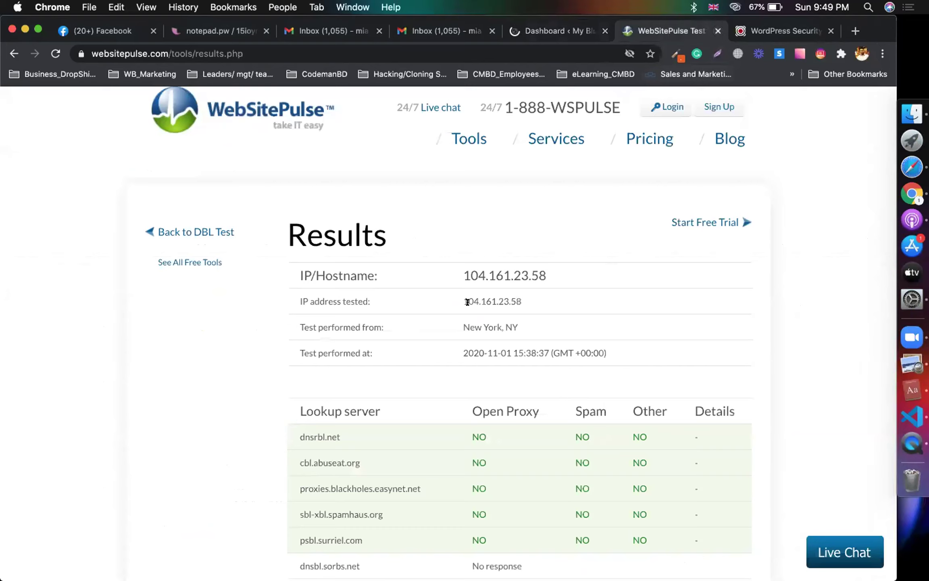
{"action": "scroll", "coordinate": [467, 301], "scroll_direction": "down", "scroll_amount": 1}
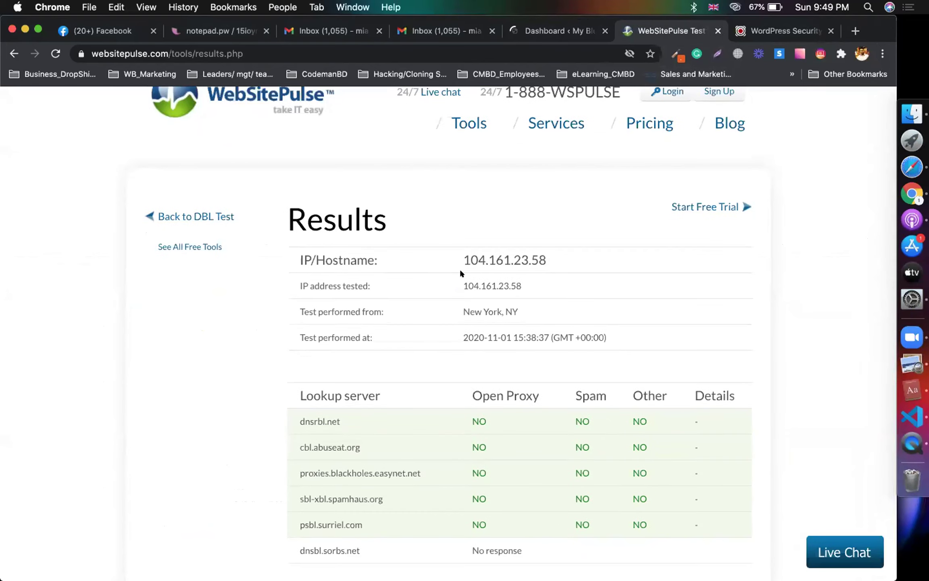
{"action": "scroll", "coordinate": [461, 273], "scroll_direction": "down", "scroll_amount": 5}
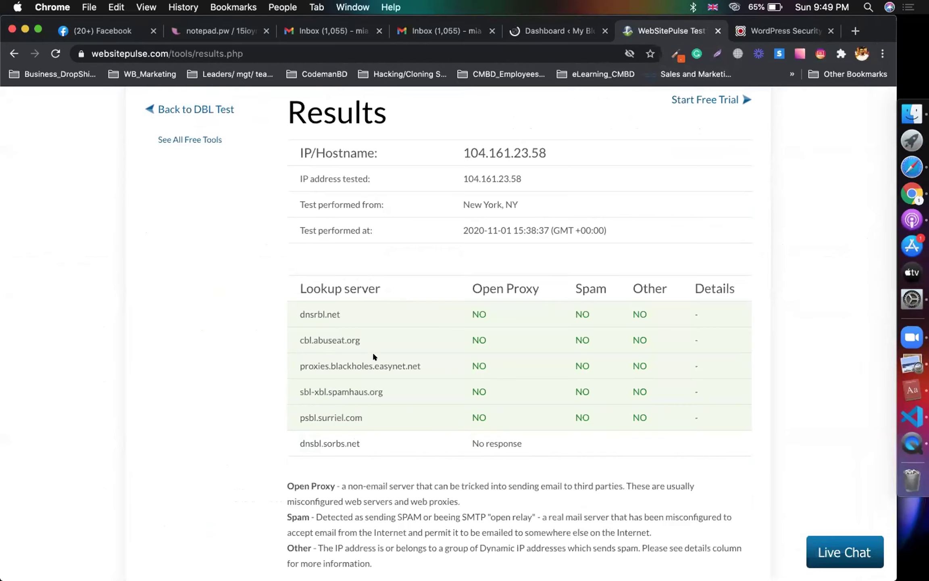
{"action": "scroll", "coordinate": [550, 235], "scroll_direction": "up", "scroll_amount": 6}
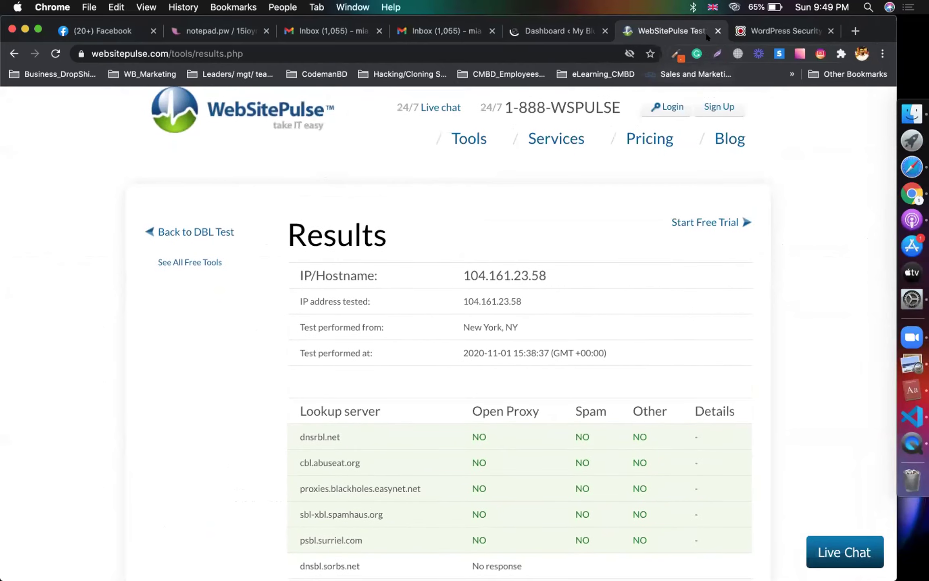
{"action": "left_click", "coordinate": [717, 31]}
{"action": "left_click", "coordinate": [717, 31]}
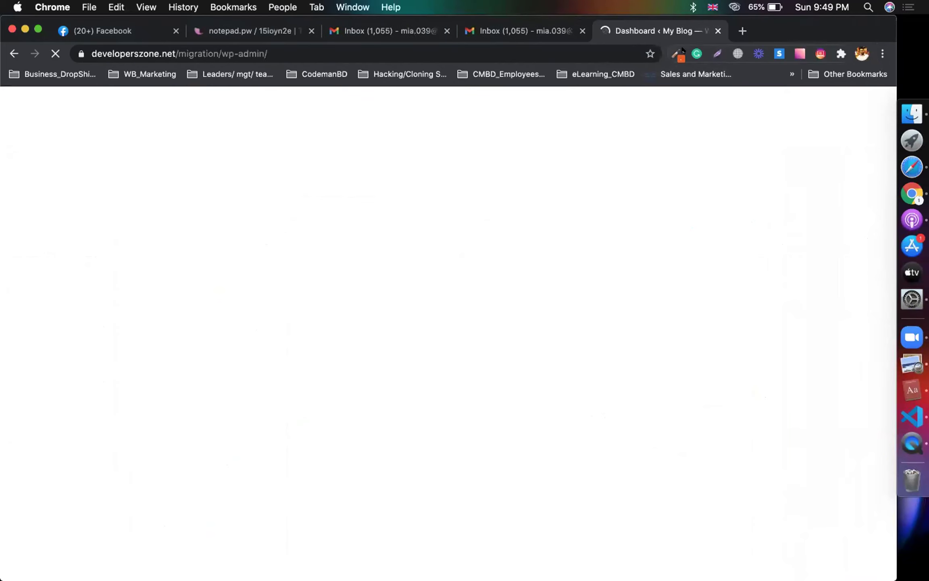
{"action": "left_click", "coordinate": [910, 166]}
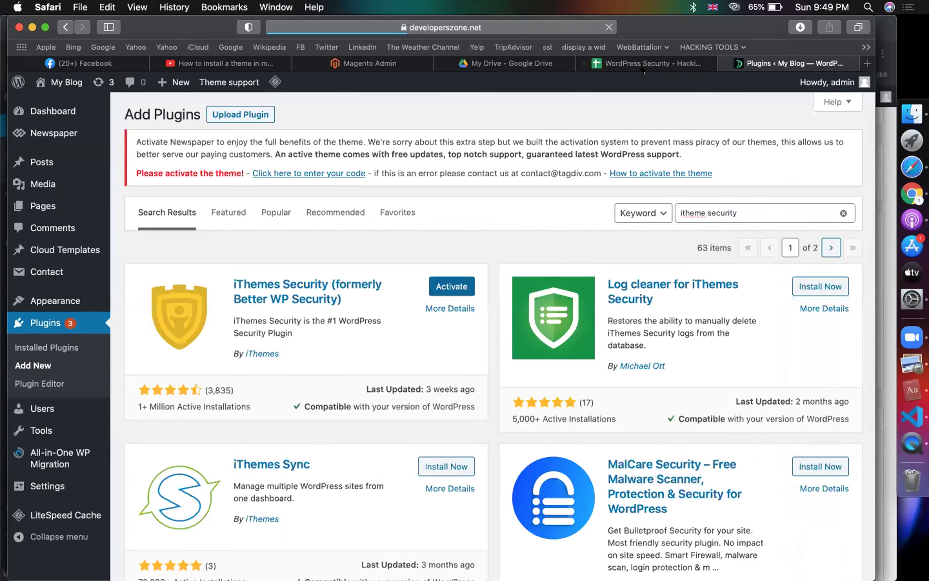
Step: Open the iThemes Security settings from the WordPress admin menu
{"action": "left_click", "coordinate": [912, 193]}
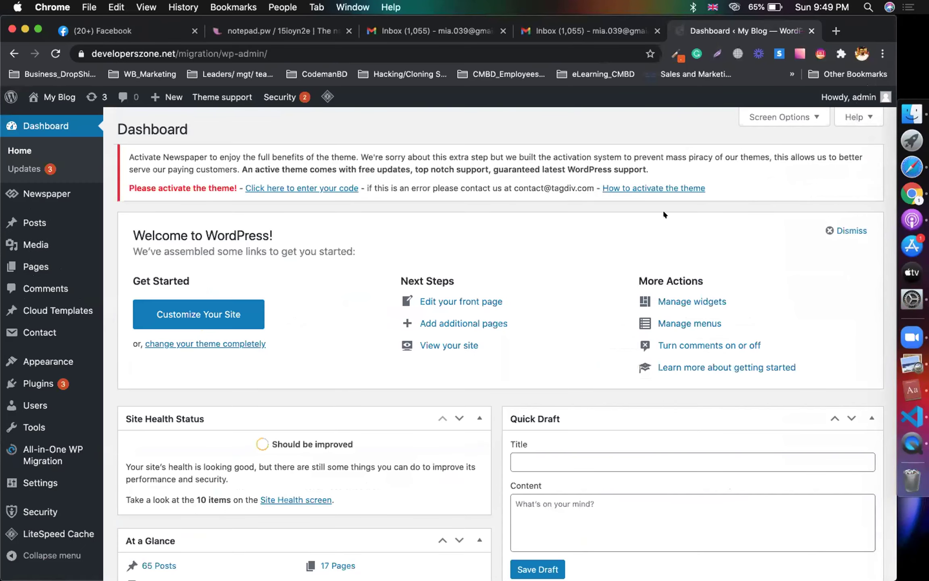
{"action": "left_click", "coordinate": [40, 512]}
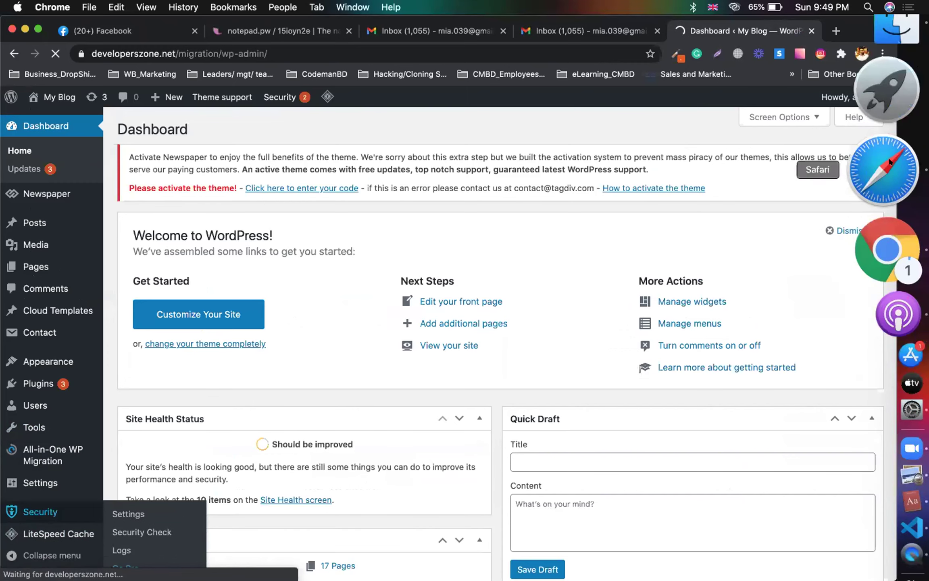
{"action": "left_click", "coordinate": [885, 108]}
{"action": "left_click", "coordinate": [646, 63]}
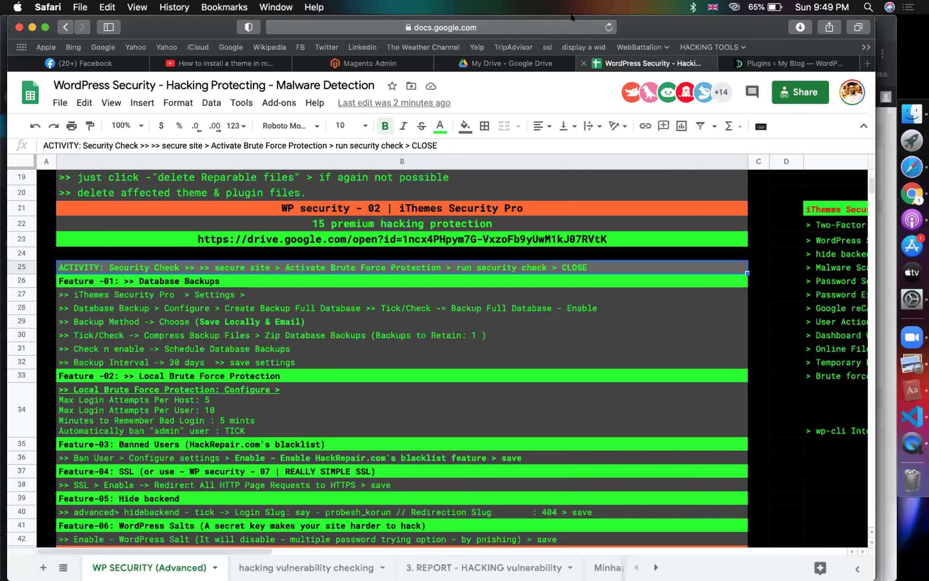
Step: Load the instruction spreadsheet in a Chrome tab from its pasted link
{"action": "left_click", "coordinate": [527, 25]}
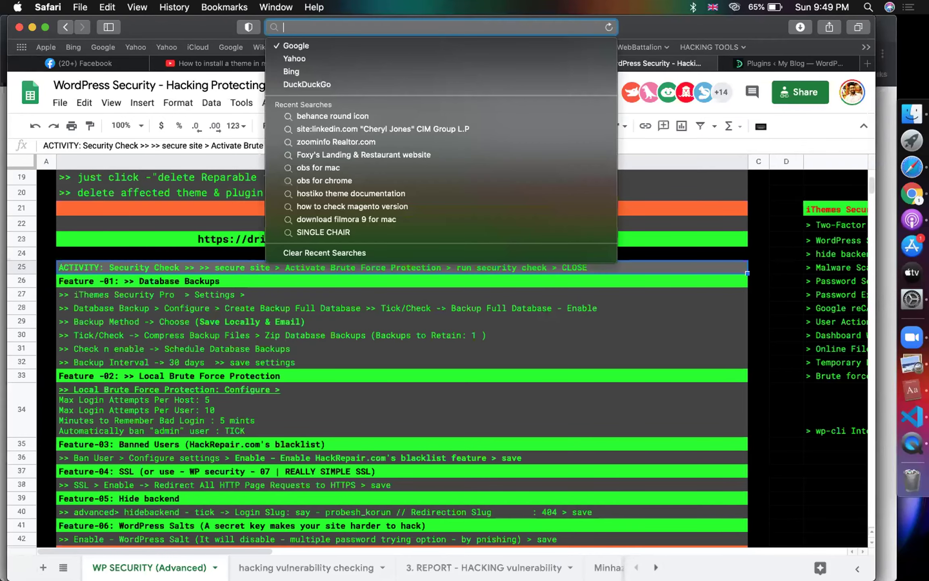
{"action": "key", "text": "Escape"}
{"action": "key", "text": "super+Tab"}
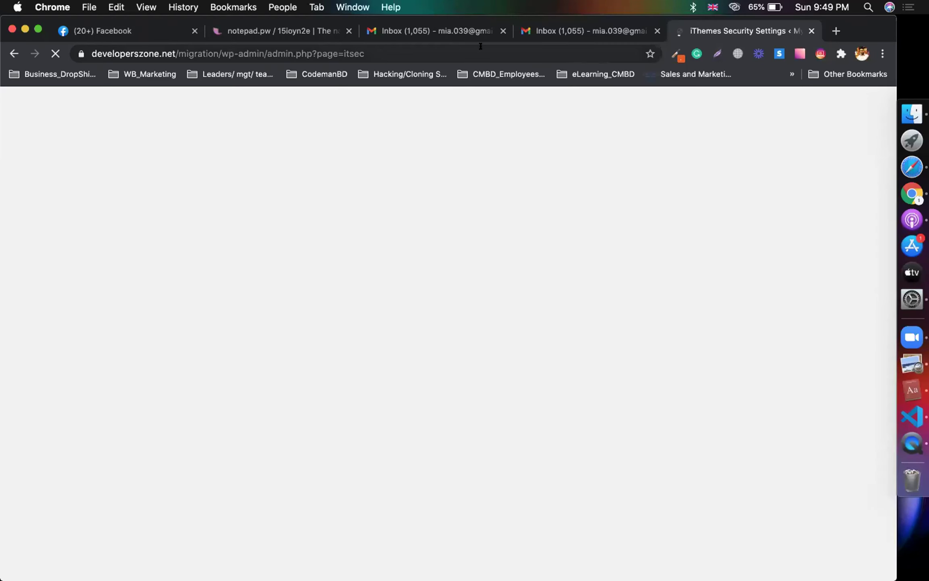
{"action": "key", "text": "ctrl+shift+Tab"}
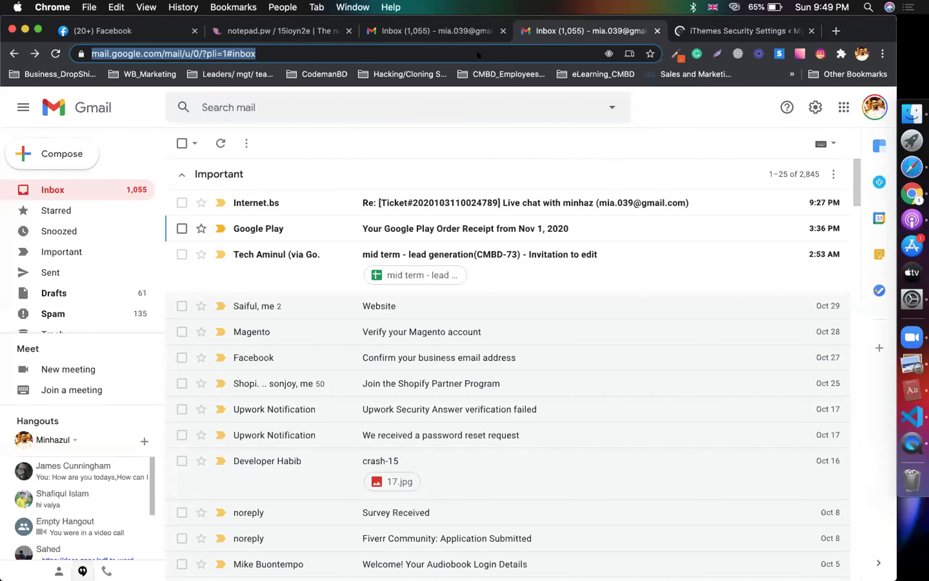
{"action": "key", "text": "Return"}
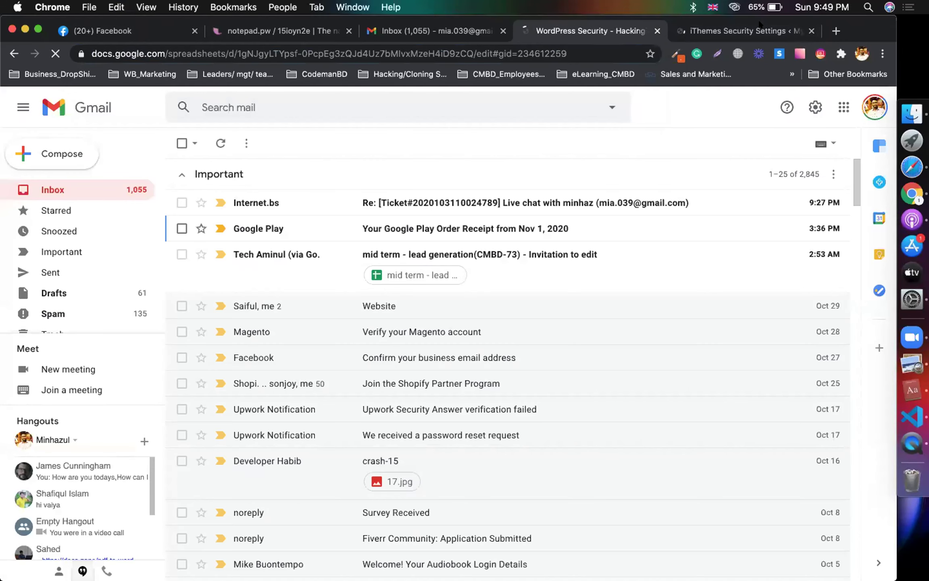
{"action": "key", "text": "ctrl+Tab"}
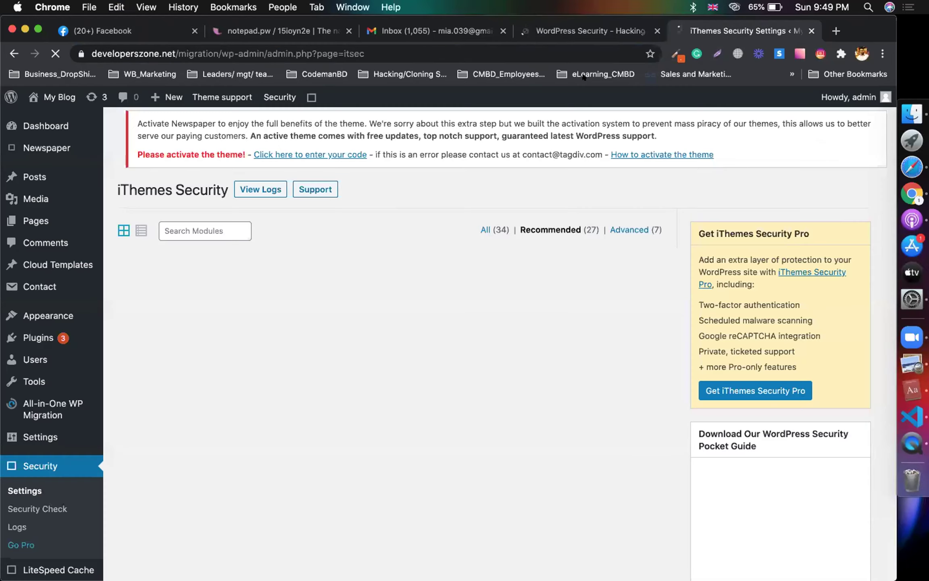
Step: Find the Security Check activity line in row 25, then return to iThemes Security
{"action": "left_click", "coordinate": [590, 31]}
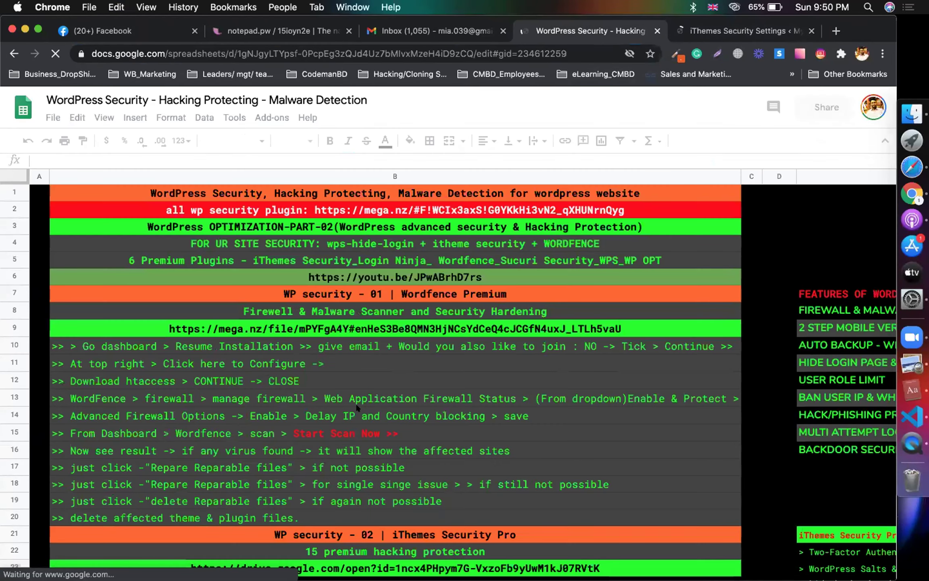
{"action": "scroll", "coordinate": [357, 407], "scroll_direction": "down", "scroll_amount": 5}
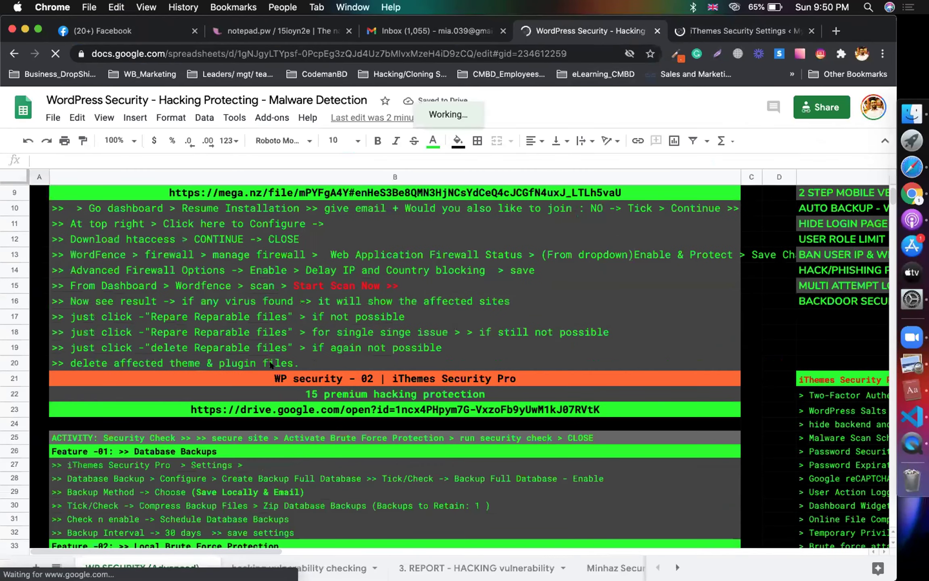
{"action": "scroll", "coordinate": [252, 370], "scroll_direction": "down", "scroll_amount": 3}
{"action": "left_click", "coordinate": [245, 387]}
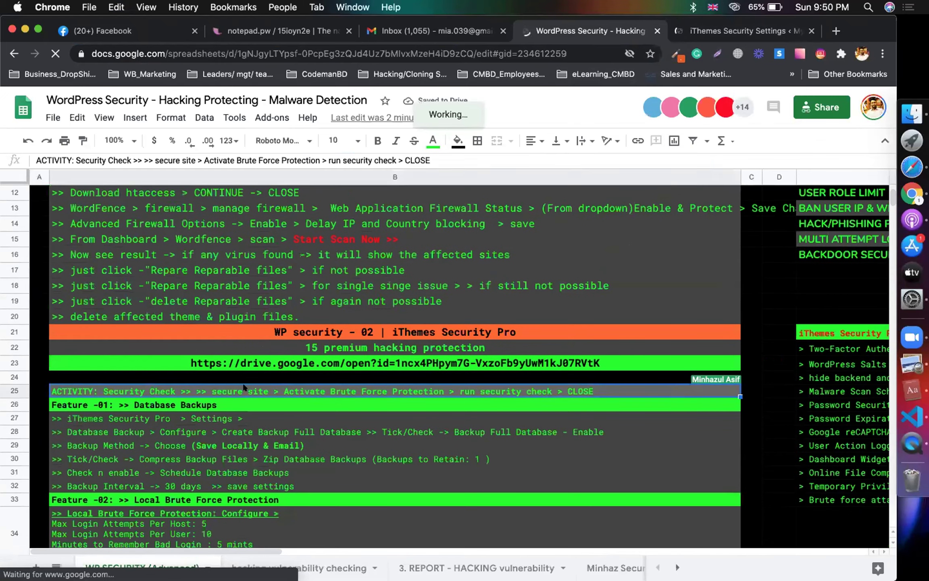
{"action": "left_click", "coordinate": [717, 28]}
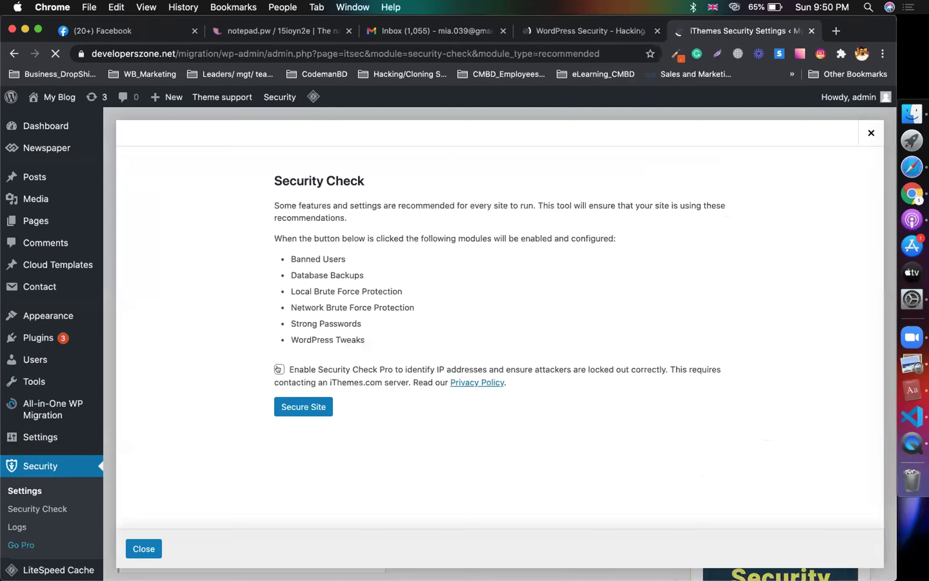
Step: Run Secure Site with Security Check Pro, enabling HTTPS redirect and Network Brute Force Protection
{"action": "left_click", "coordinate": [278, 369]}
{"action": "left_click", "coordinate": [300, 403]}
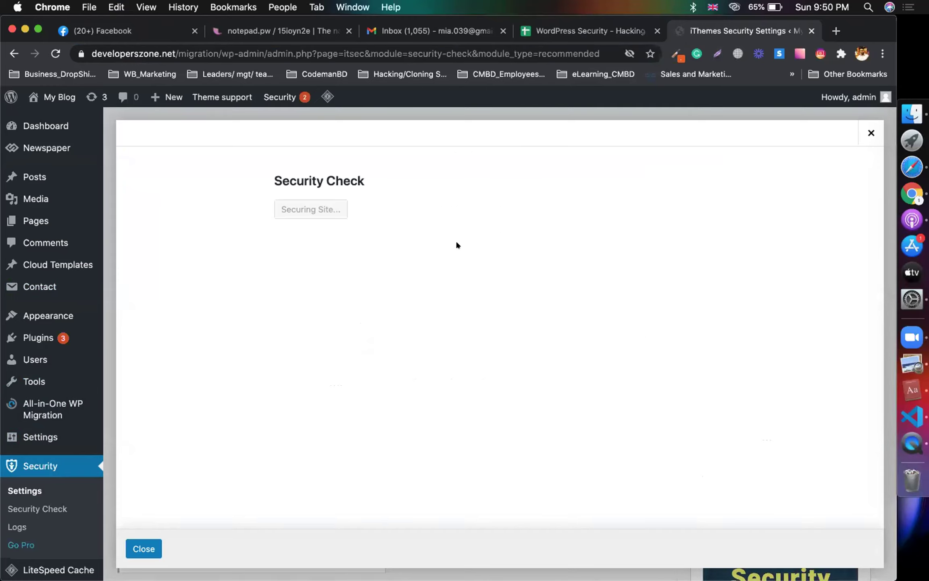
{"action": "left_click", "coordinate": [443, 252]}
{"action": "left_click", "coordinate": [438, 407]}
Step: Run the security check a second time and close its results
{"action": "scroll", "coordinate": [578, 330], "scroll_direction": "down", "scroll_amount": 3}
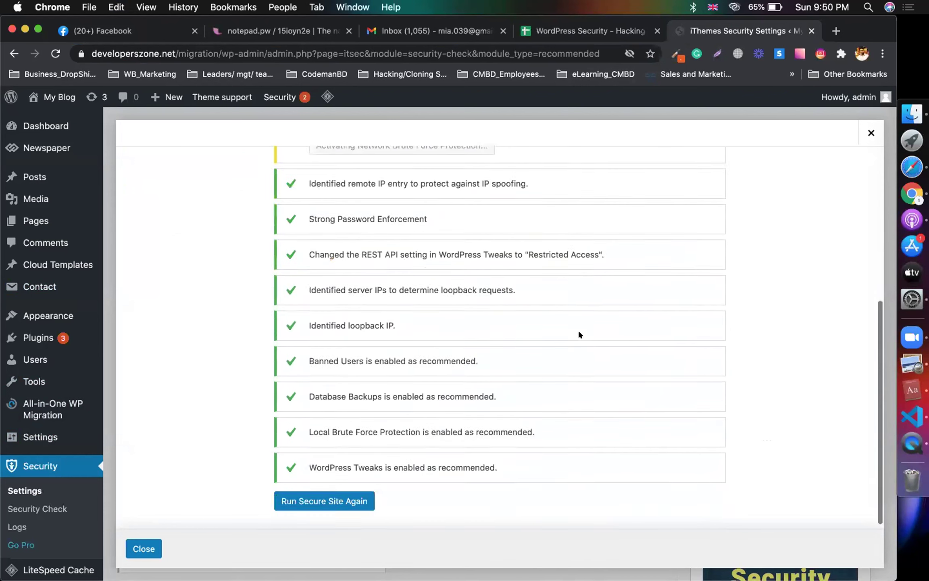
{"action": "scroll", "coordinate": [579, 334], "scroll_direction": "up", "scroll_amount": 2}
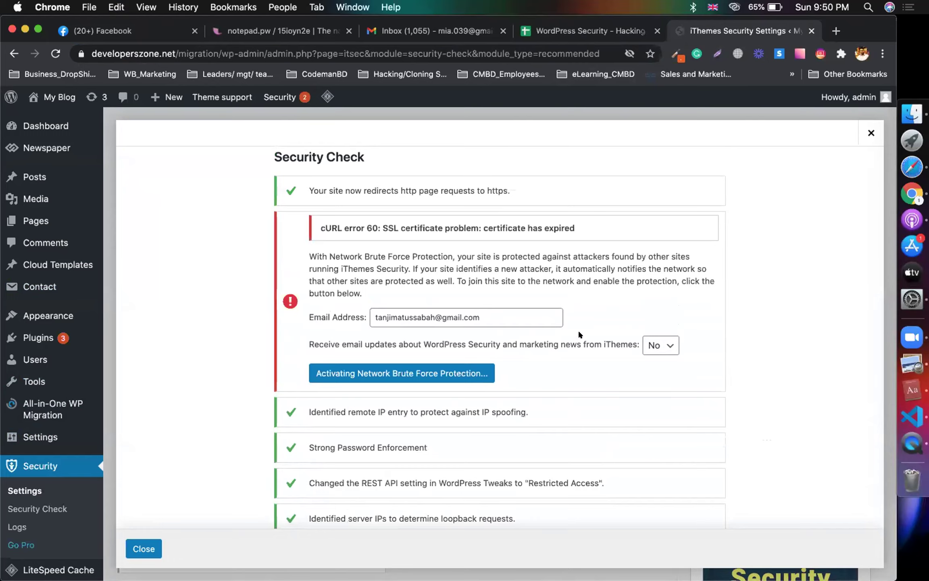
{"action": "scroll", "coordinate": [578, 334], "scroll_direction": "down", "scroll_amount": 2}
{"action": "scroll", "coordinate": [579, 333], "scroll_direction": "down", "scroll_amount": 5}
{"action": "left_click", "coordinate": [356, 494]}
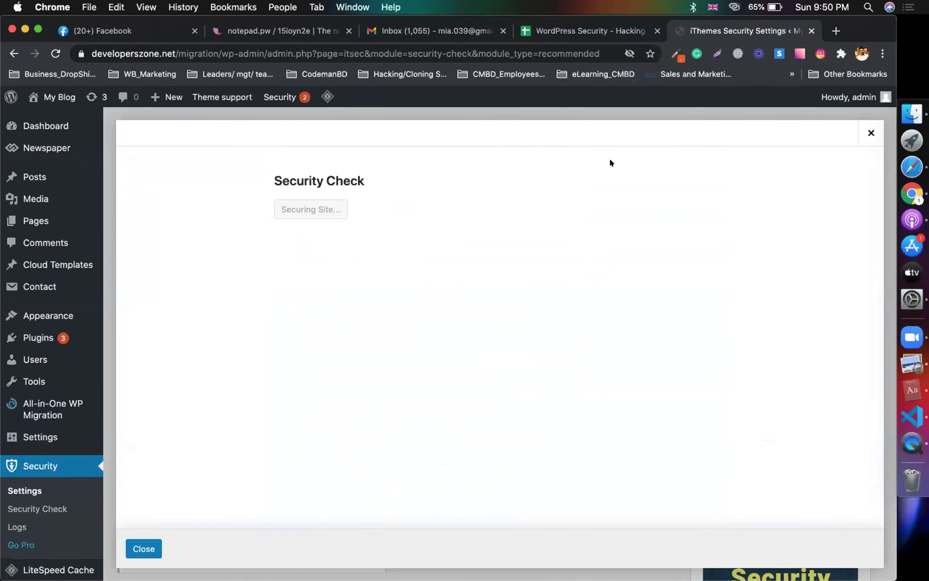
{"action": "left_click", "coordinate": [143, 548]}
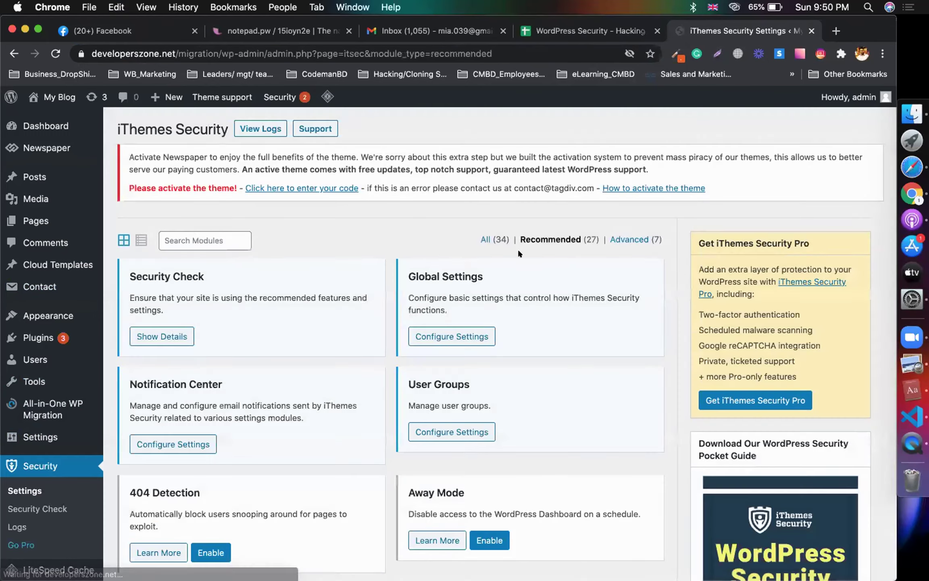
{"action": "left_click", "coordinate": [634, 29]}
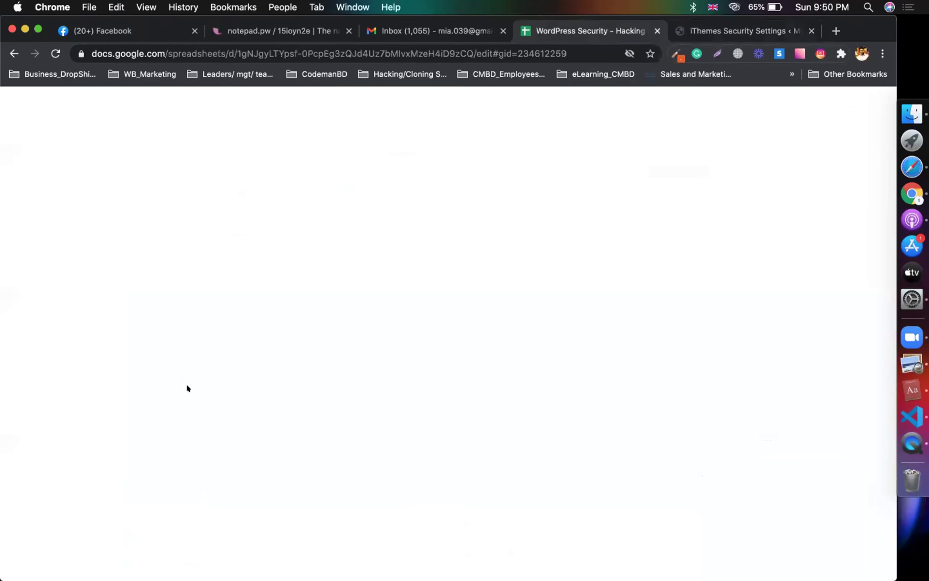
Step: Read the Database Backups configuration notes in rows 26–28 of the guide
{"action": "left_click", "coordinate": [91, 401]}
{"action": "scroll", "coordinate": [207, 419], "scroll_direction": "down", "scroll_amount": 1}
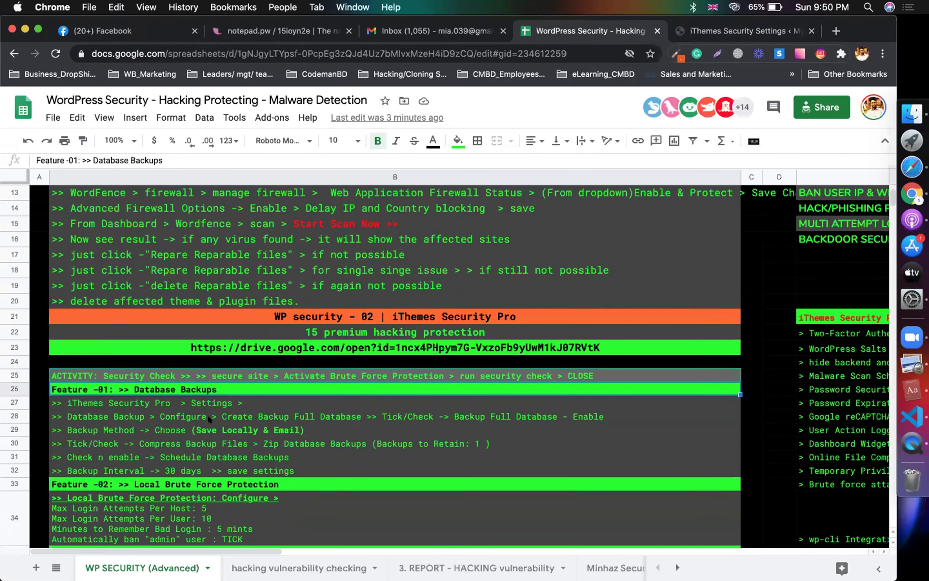
{"action": "left_click", "coordinate": [105, 412]}
{"action": "left_click", "coordinate": [150, 397]}
{"action": "left_click", "coordinate": [142, 415]}
Step: Open the Database Backups settings from the iThemes Security modules page
{"action": "left_click", "coordinate": [688, 29]}
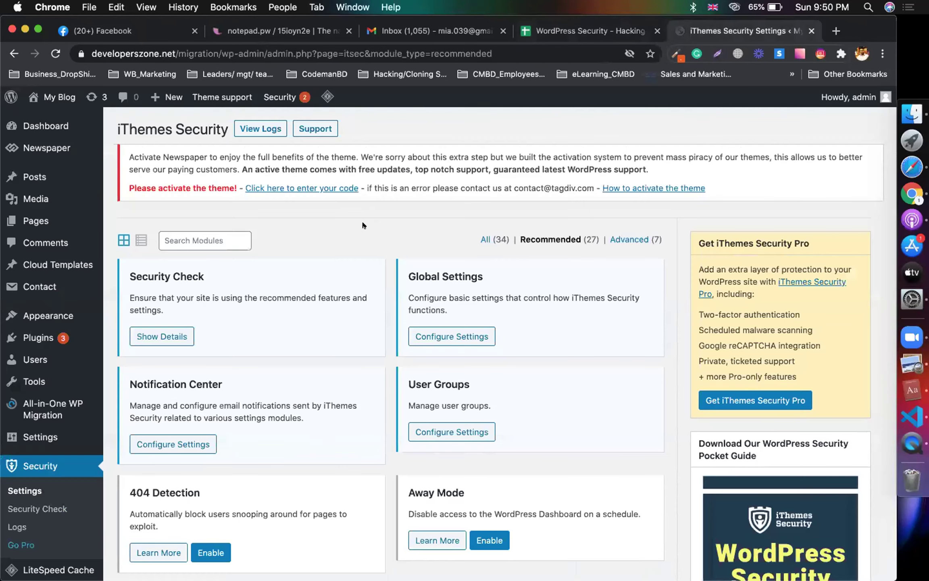
{"action": "scroll", "coordinate": [362, 220], "scroll_direction": "down", "scroll_amount": 1}
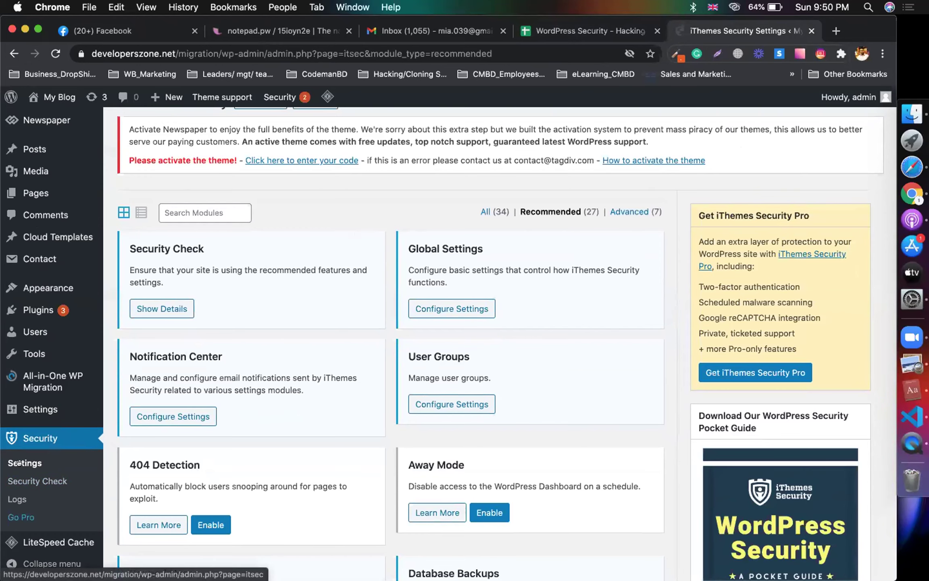
{"action": "scroll", "coordinate": [197, 382], "scroll_direction": "down", "scroll_amount": 8}
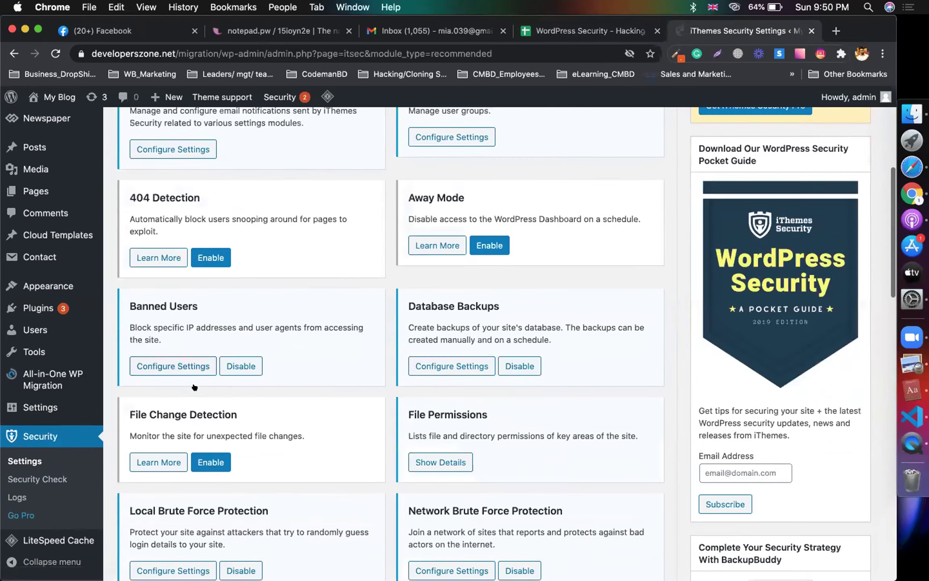
{"action": "left_click", "coordinate": [432, 327]}
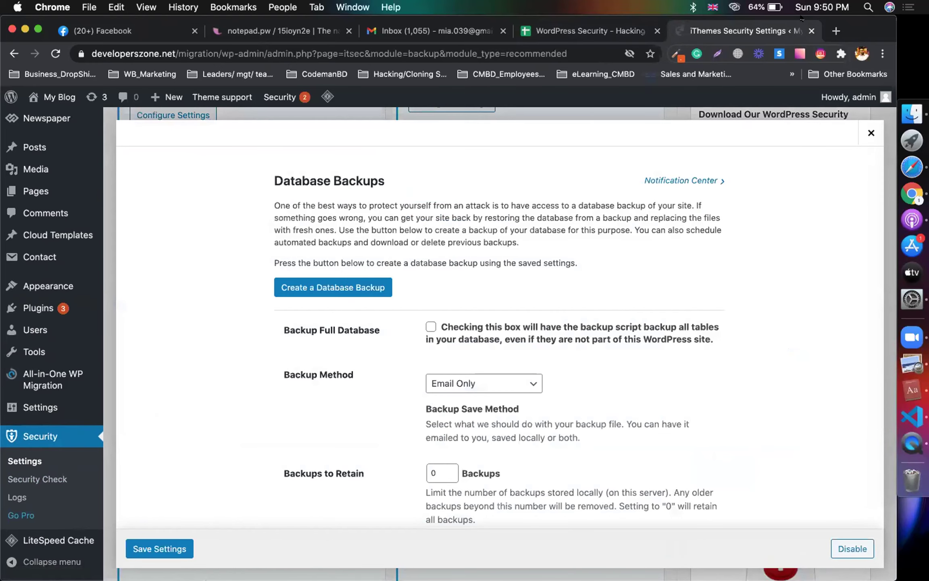
Step: Read the Backup Full Database steps in cell B28 of the guide
{"action": "left_click", "coordinate": [643, 26]}
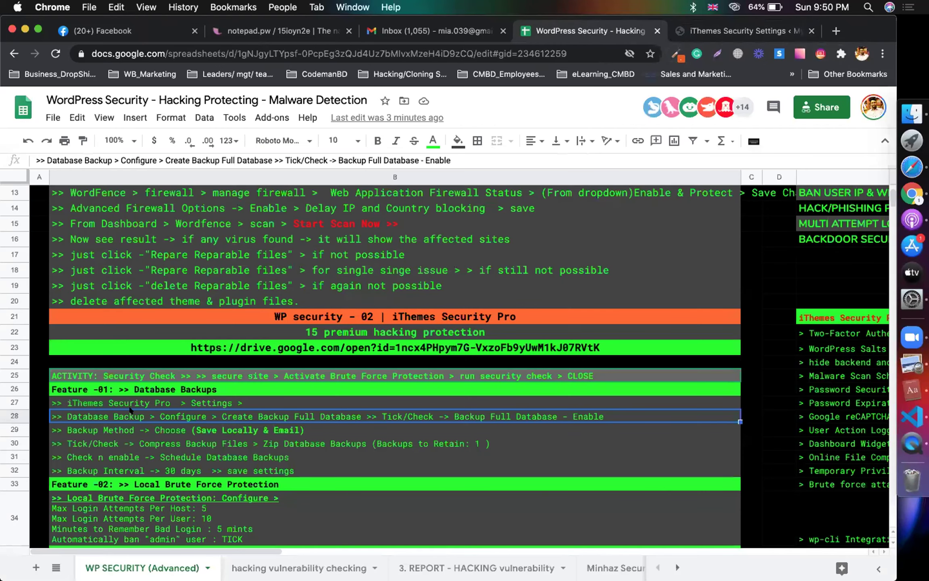
{"action": "scroll", "coordinate": [130, 410], "scroll_direction": "down", "scroll_amount": 2}
{"action": "double_click", "coordinate": [151, 385]}
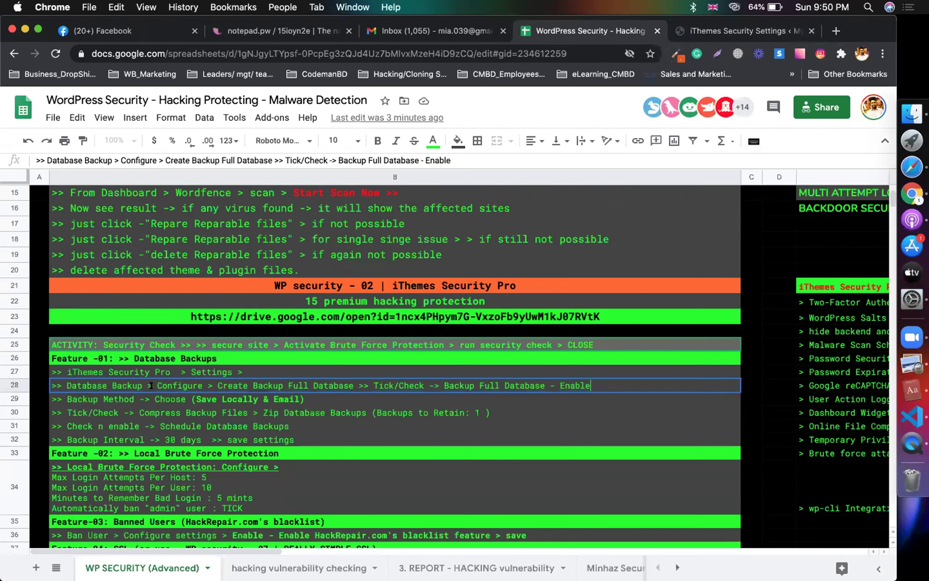
{"action": "left_click_drag", "start_coordinate": [213, 383], "coordinate": [369, 383]}
{"action": "double_click", "coordinate": [405, 382]}
{"action": "left_click", "coordinate": [474, 382]}
{"action": "double_click", "coordinate": [562, 380]}
Step: Set Backup Method to Save Locally and Email and Backups to Retain to 7
{"action": "left_click", "coordinate": [713, 36]}
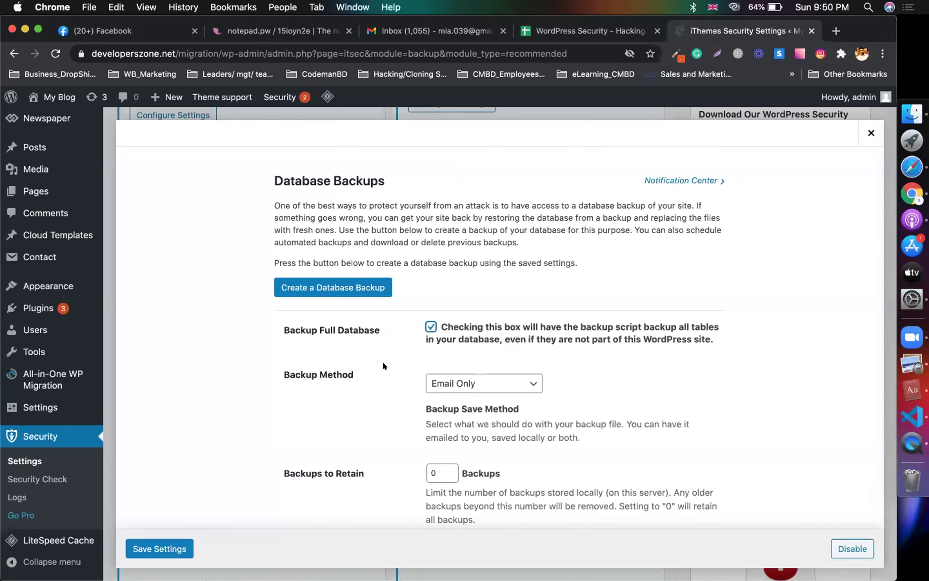
{"action": "scroll", "coordinate": [383, 365], "scroll_direction": "down", "scroll_amount": 2}
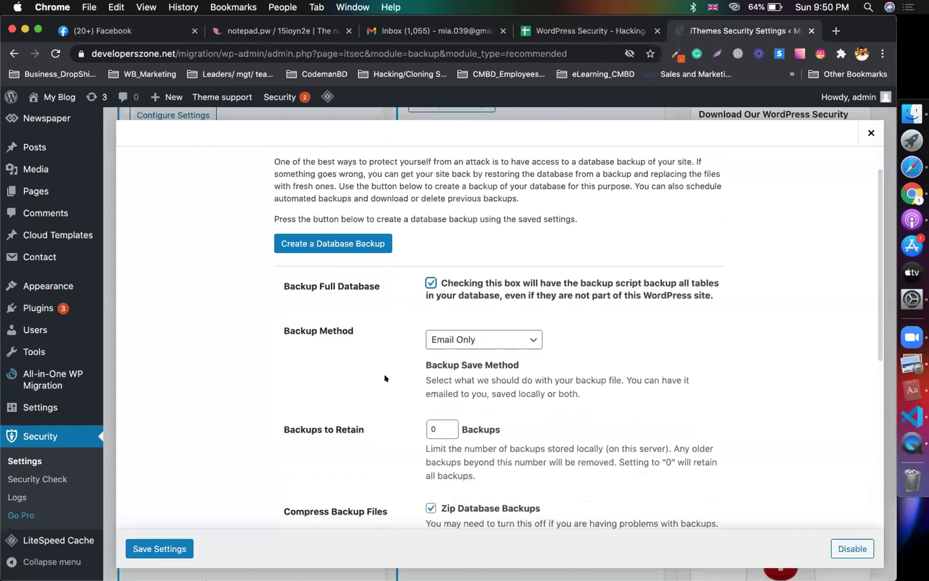
{"action": "left_click", "coordinate": [473, 339]}
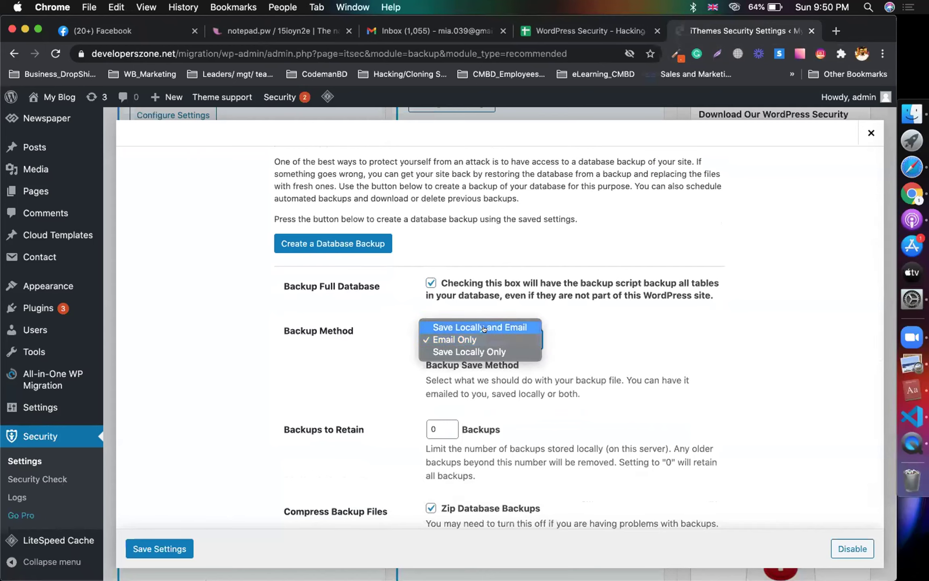
{"action": "left_click", "coordinate": [496, 327]}
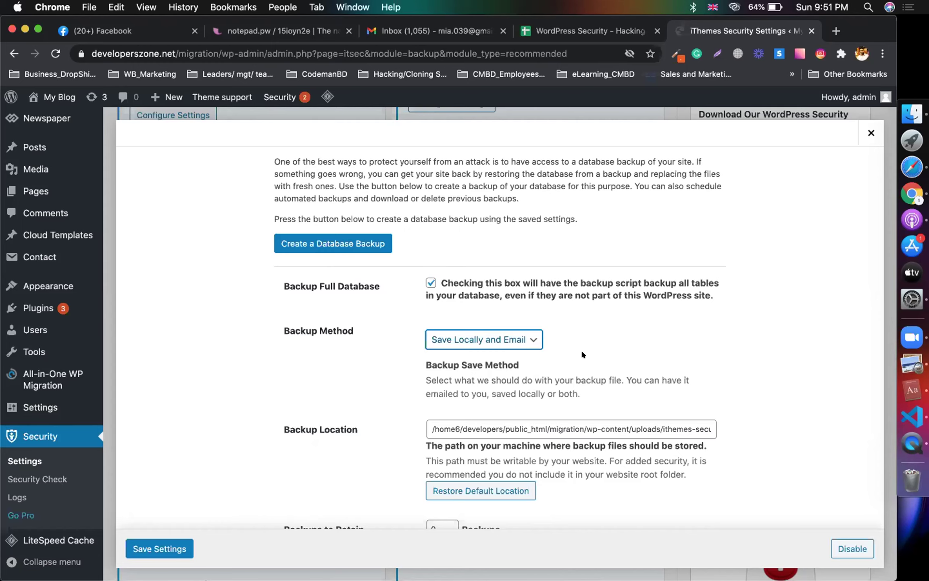
{"action": "scroll", "coordinate": [582, 354], "scroll_direction": "down", "scroll_amount": 5}
{"action": "left_click", "coordinate": [434, 436]}
{"action": "key", "text": "BackSpace"}
{"action": "type", "text": "7"}
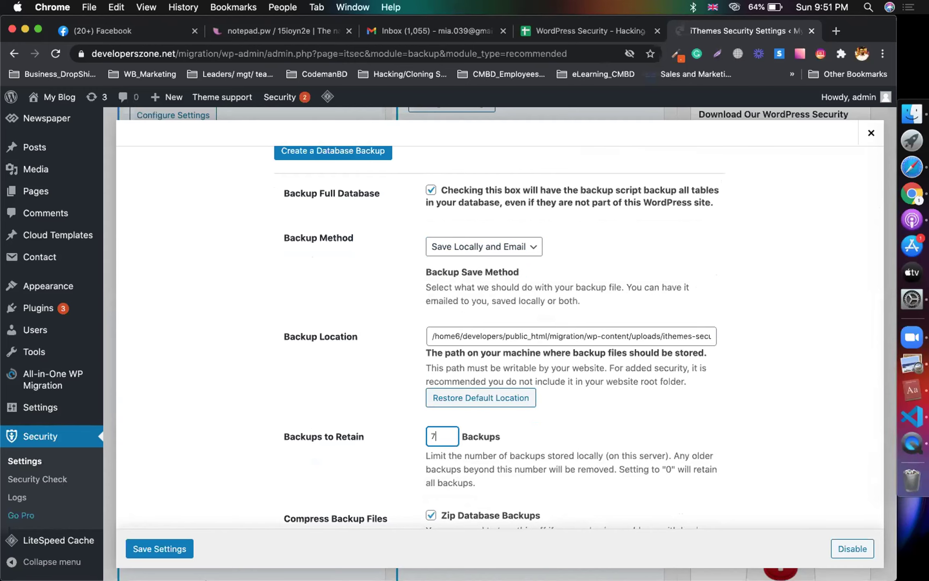
{"action": "scroll", "coordinate": [552, 421], "scroll_direction": "down", "scroll_amount": 5}
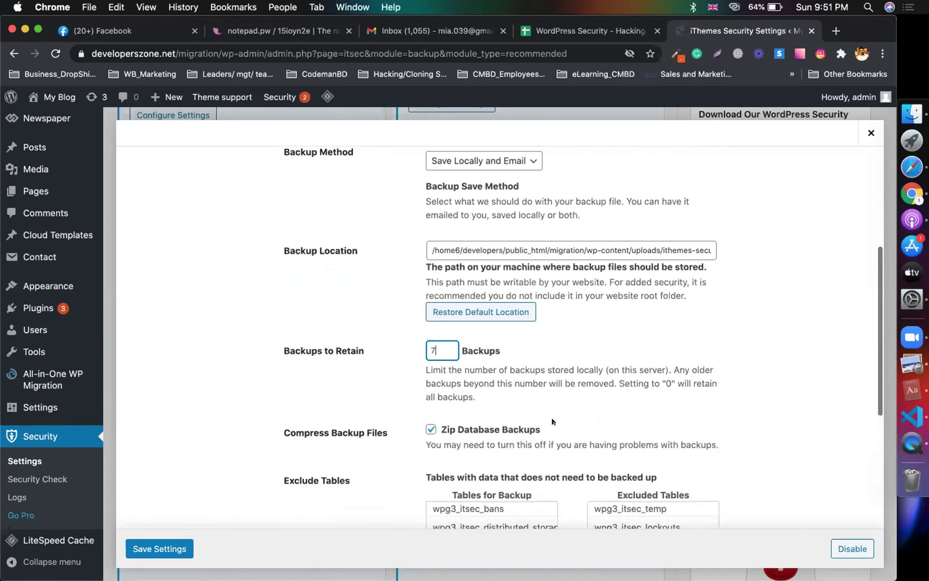
{"action": "left_click", "coordinate": [580, 29]}
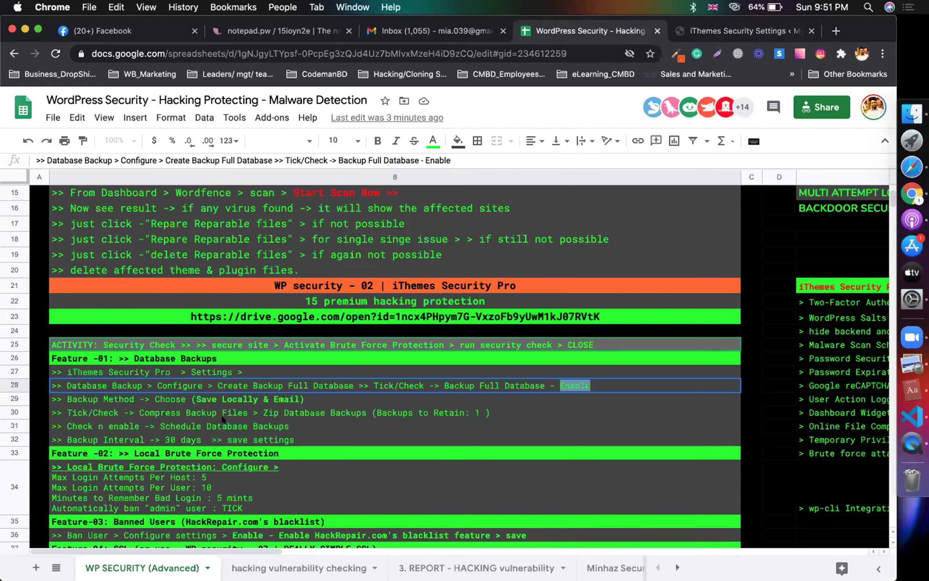
{"action": "left_click", "coordinate": [222, 420]}
Step: Change Backups to Retain to 1 in the Database Backups settings
{"action": "left_click", "coordinate": [698, 27]}
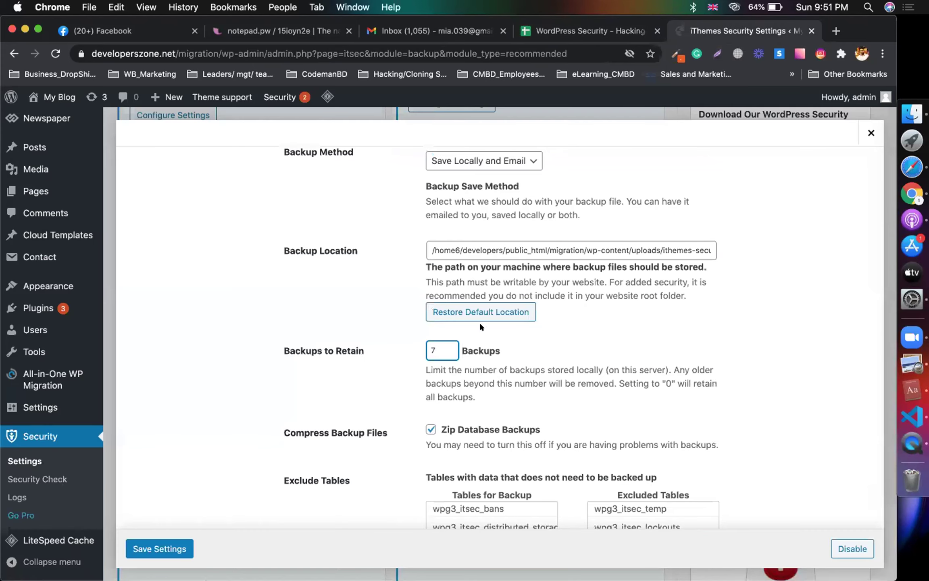
{"action": "scroll", "coordinate": [510, 351], "scroll_direction": "up", "scroll_amount": 6}
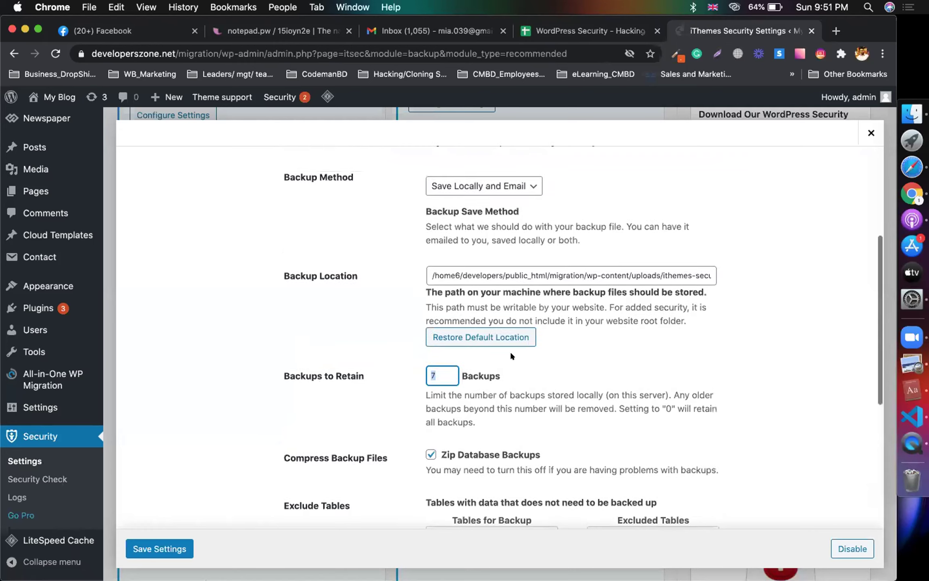
{"action": "scroll", "coordinate": [510, 350], "scroll_direction": "down", "scroll_amount": 8}
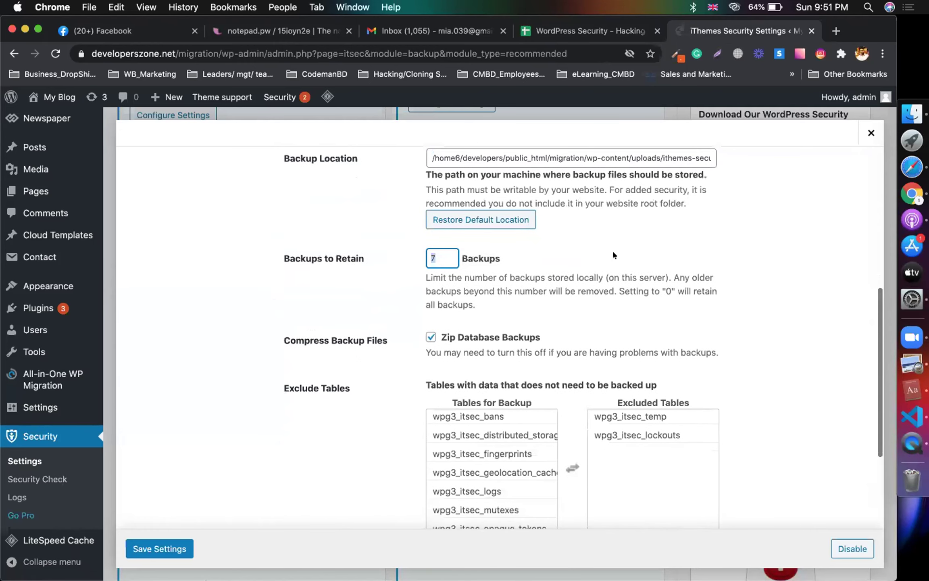
{"action": "type", "text": "1"}
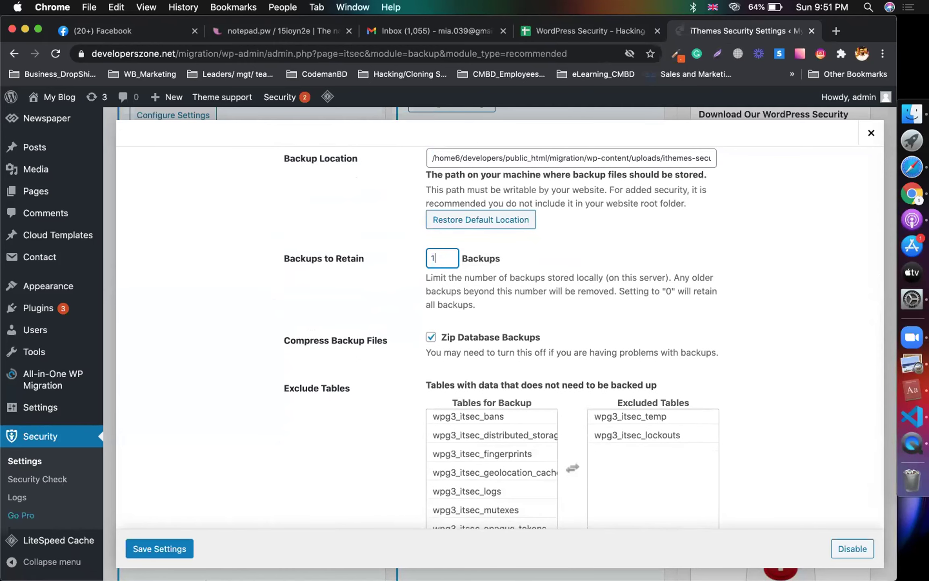
{"action": "scroll", "coordinate": [587, 295], "scroll_direction": "up", "scroll_amount": 1}
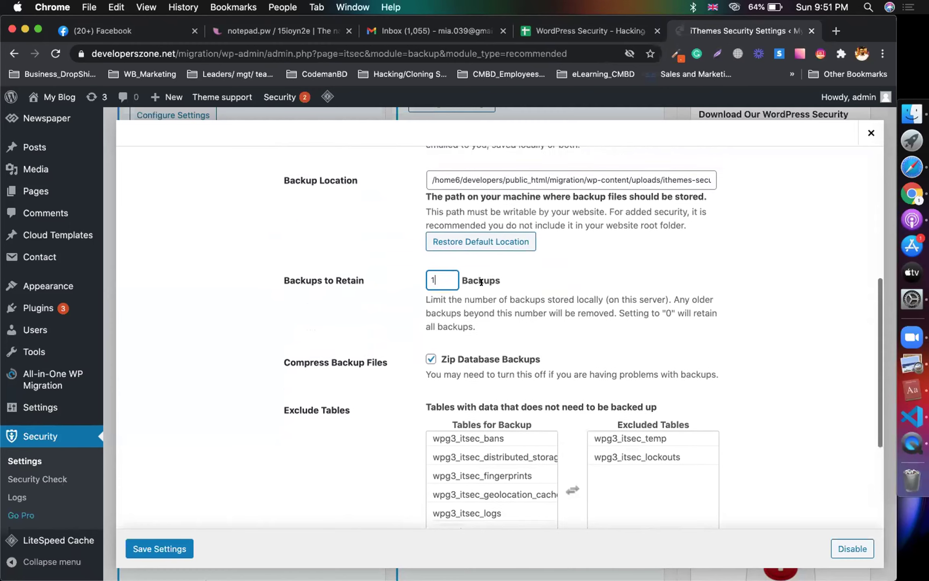
{"action": "scroll", "coordinate": [591, 295], "scroll_direction": "down", "scroll_amount": 2}
{"action": "scroll", "coordinate": [592, 296], "scroll_direction": "down", "scroll_amount": 4}
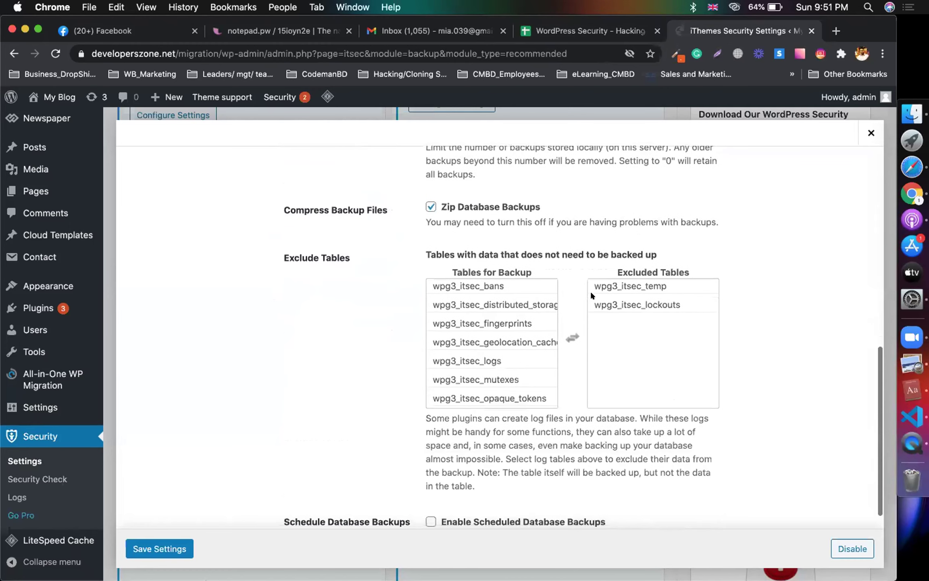
Step: Turn on scheduled database backups and set the days between backups
{"action": "left_click", "coordinate": [486, 377]}
{"action": "left_click", "coordinate": [424, 492]}
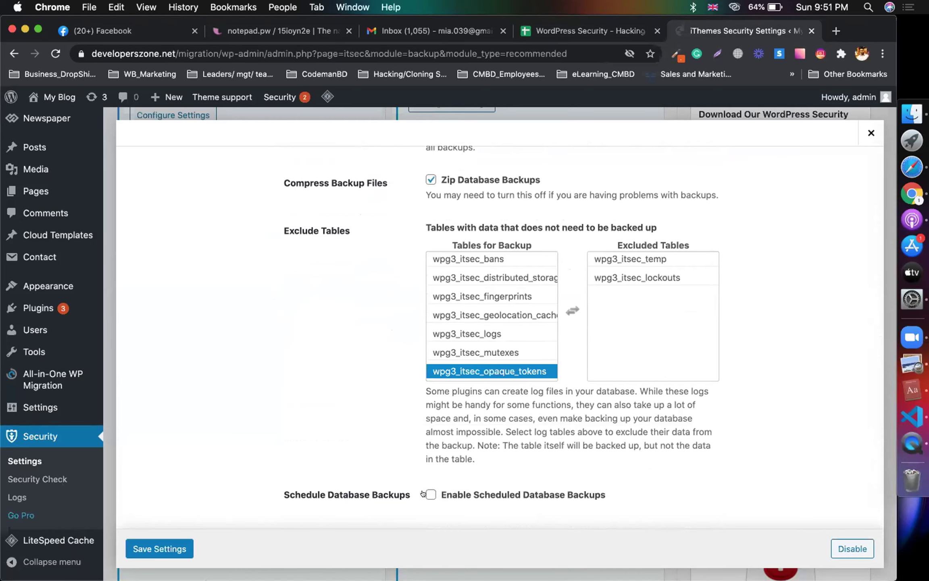
{"action": "scroll", "coordinate": [436, 476], "scroll_direction": "down", "scroll_amount": 2}
{"action": "left_click", "coordinate": [446, 469]}
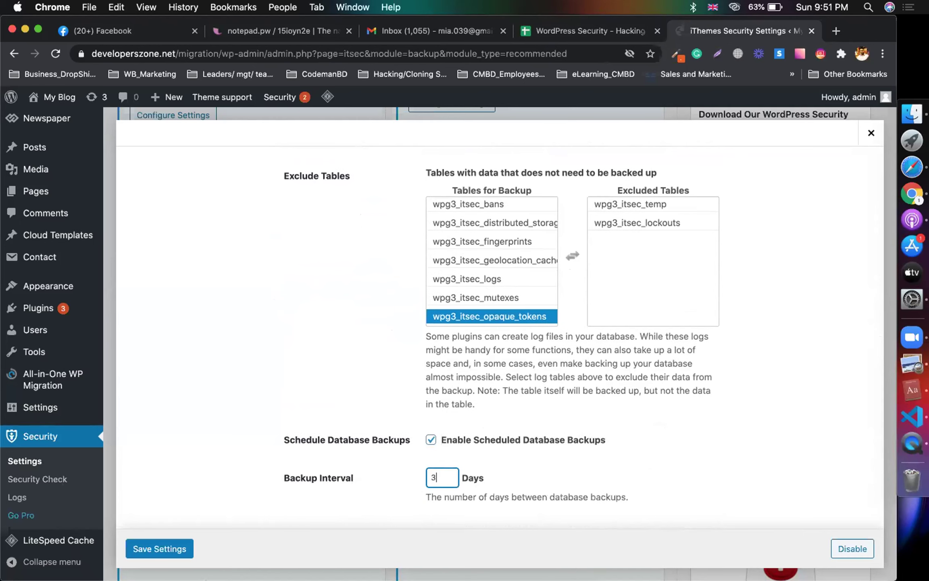
{"action": "type", "text": "1"}
{"action": "left_click", "coordinate": [280, 315]}
Step: Keep Save Locally and Email as the backup method and save the Database Backups settings
{"action": "scroll", "coordinate": [280, 315], "scroll_direction": "up", "scroll_amount": 4}
{"action": "left_click", "coordinate": [445, 189]}
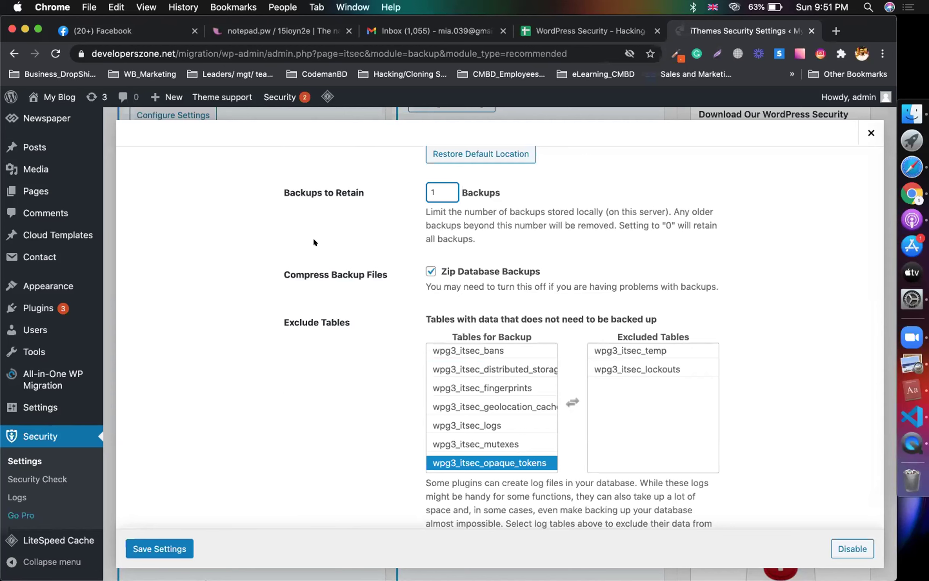
{"action": "scroll", "coordinate": [314, 240], "scroll_direction": "up", "scroll_amount": 7}
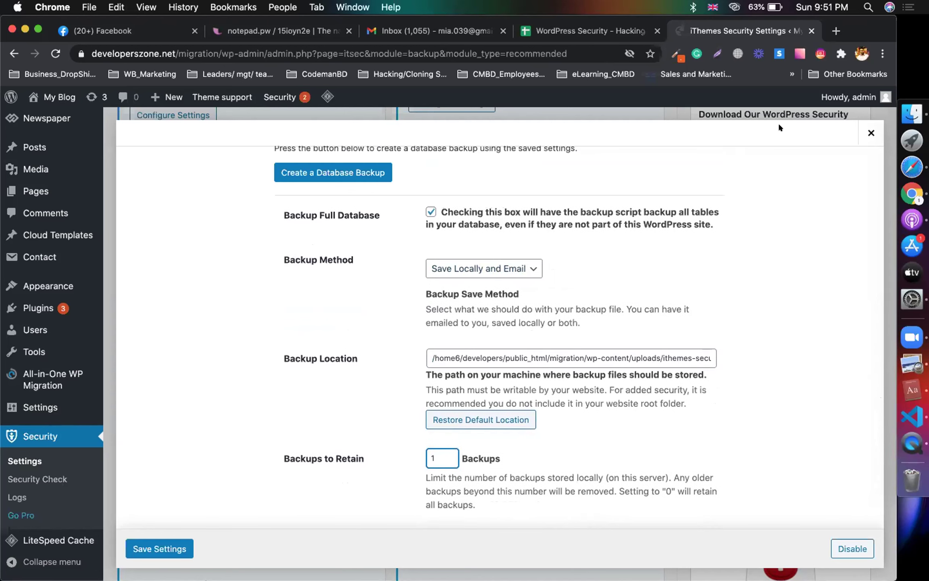
{"action": "left_click", "coordinate": [833, 277]}
{"action": "left_click", "coordinate": [485, 263]}
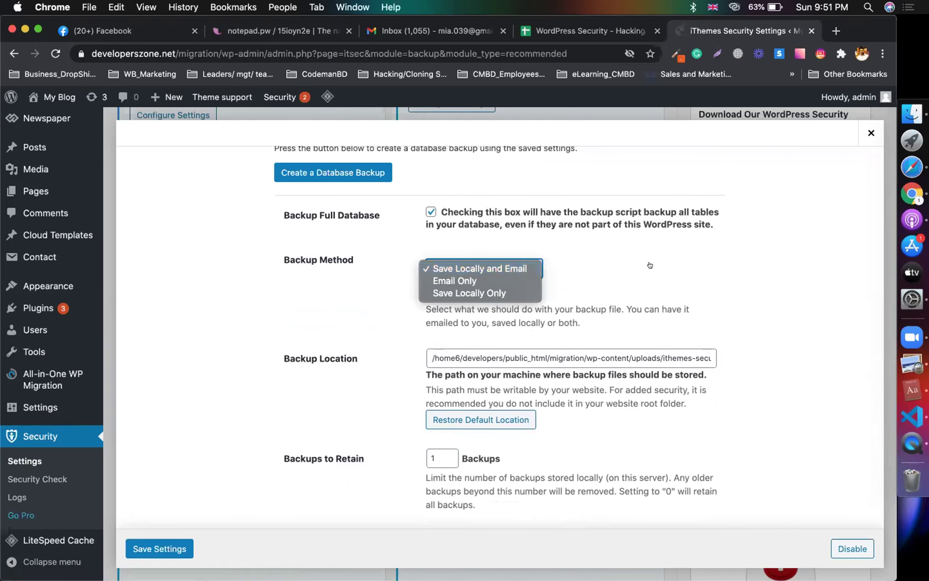
{"action": "left_click", "coordinate": [650, 263]}
{"action": "scroll", "coordinate": [651, 264], "scroll_direction": "down", "scroll_amount": 5}
{"action": "scroll", "coordinate": [439, 256], "scroll_direction": "down", "scroll_amount": 5}
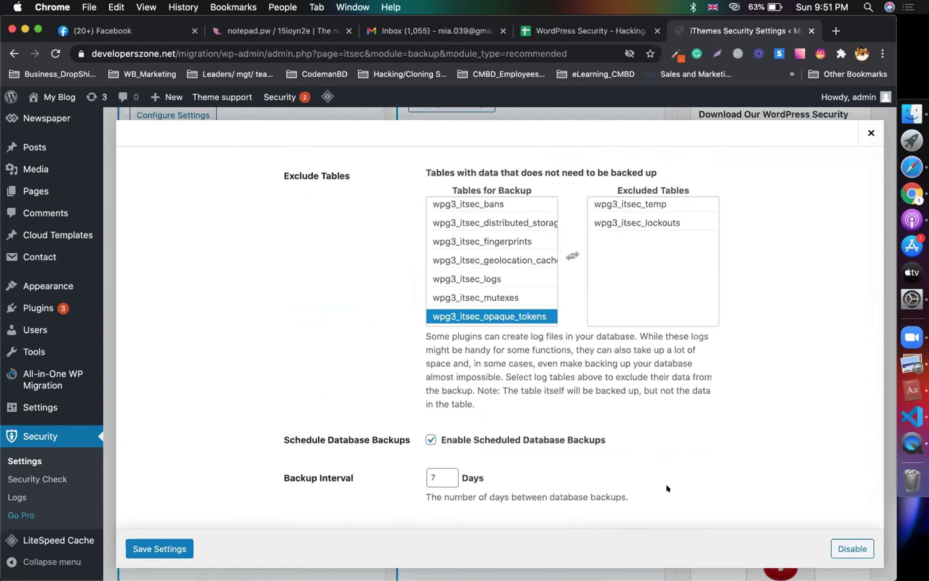
{"action": "left_click", "coordinate": [179, 546]}
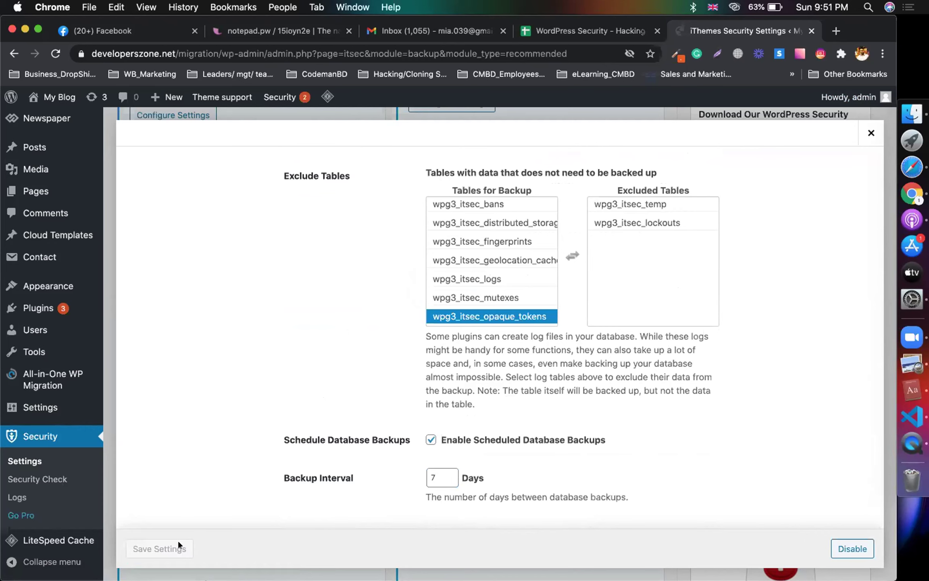
{"action": "left_click", "coordinate": [583, 33]}
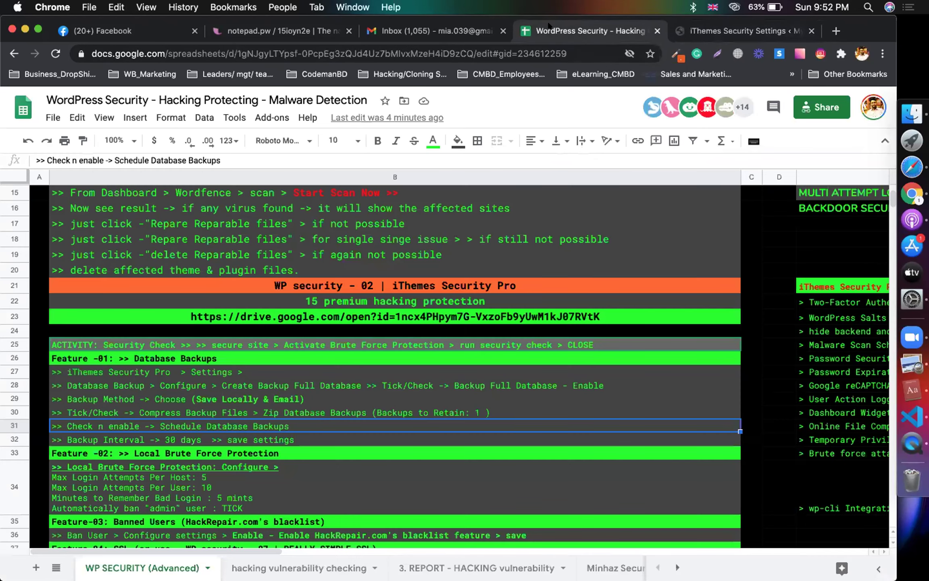
Step: Move to the backup interval instruction in the checklist spreadsheet
{"action": "key", "text": "Down"}
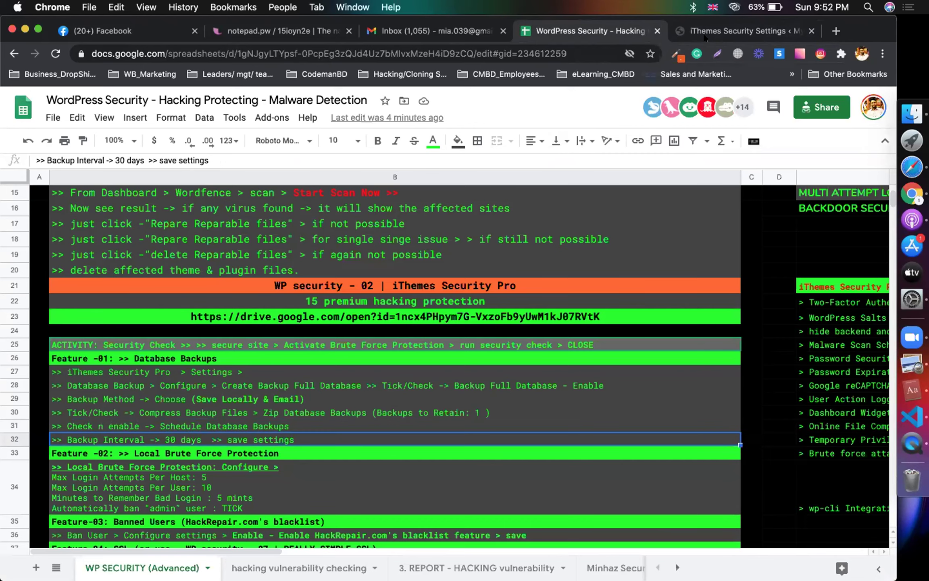
{"action": "left_click", "coordinate": [704, 37]}
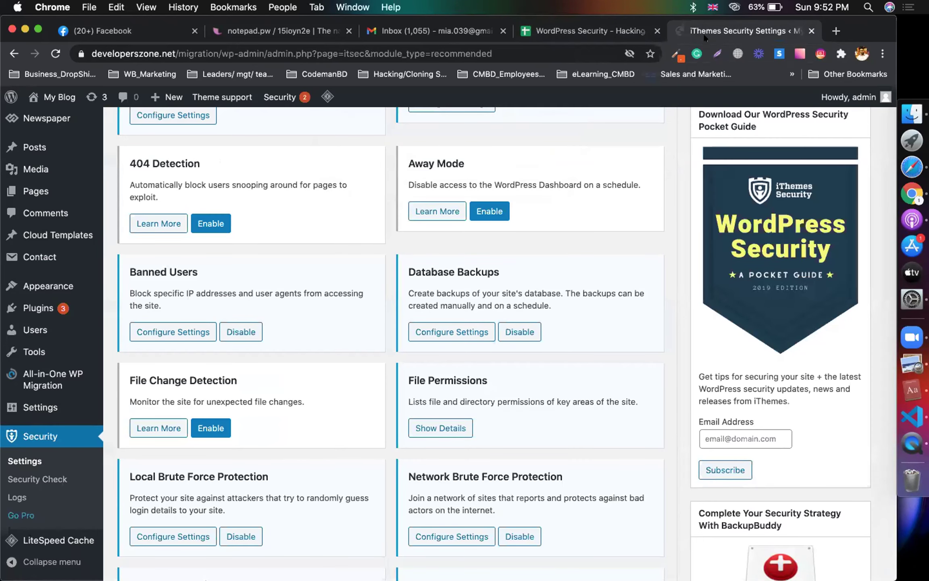
{"action": "left_click", "coordinate": [610, 34]}
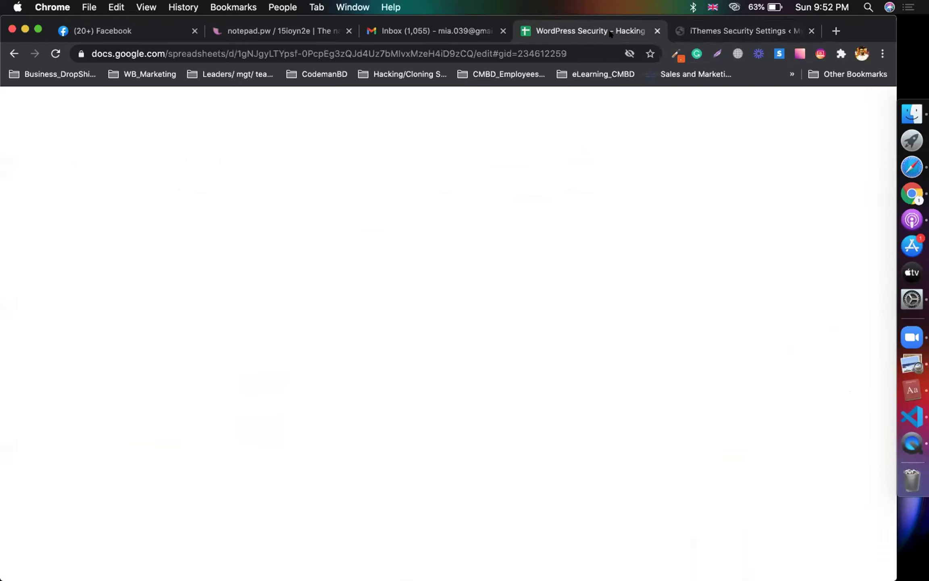
{"action": "scroll", "coordinate": [273, 306], "scroll_direction": "down", "scroll_amount": 1}
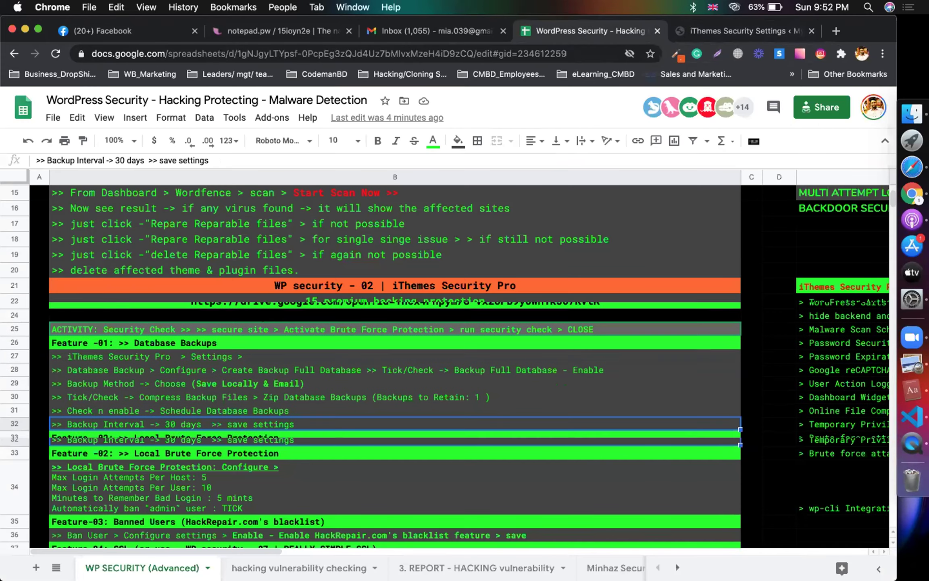
{"action": "left_click", "coordinate": [716, 31]}
Step: Reopen Database Backups to inspect the backup location path, then close it
{"action": "left_click", "coordinate": [463, 337]}
{"action": "scroll", "coordinate": [458, 282], "scroll_direction": "down", "scroll_amount": 5}
{"action": "scroll", "coordinate": [458, 281], "scroll_direction": "up", "scroll_amount": 2}
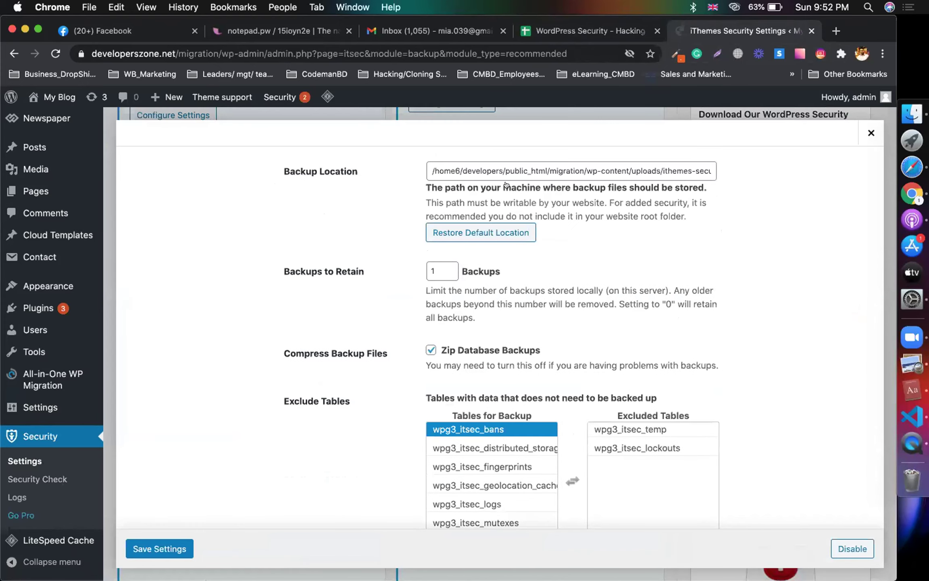
{"action": "left_click", "coordinate": [506, 169]}
{"action": "left_click_drag", "start_coordinate": [506, 169], "coordinate": [903, 161]}
{"action": "left_click", "coordinate": [586, 169]}
{"action": "key", "text": "Right"}
{"action": "left_click", "coordinate": [768, 198]}
{"action": "left_click", "coordinate": [870, 132]}
Step: Scroll the checklist to the Local Brute Force Protection heading
{"action": "left_click", "coordinate": [585, 31]}
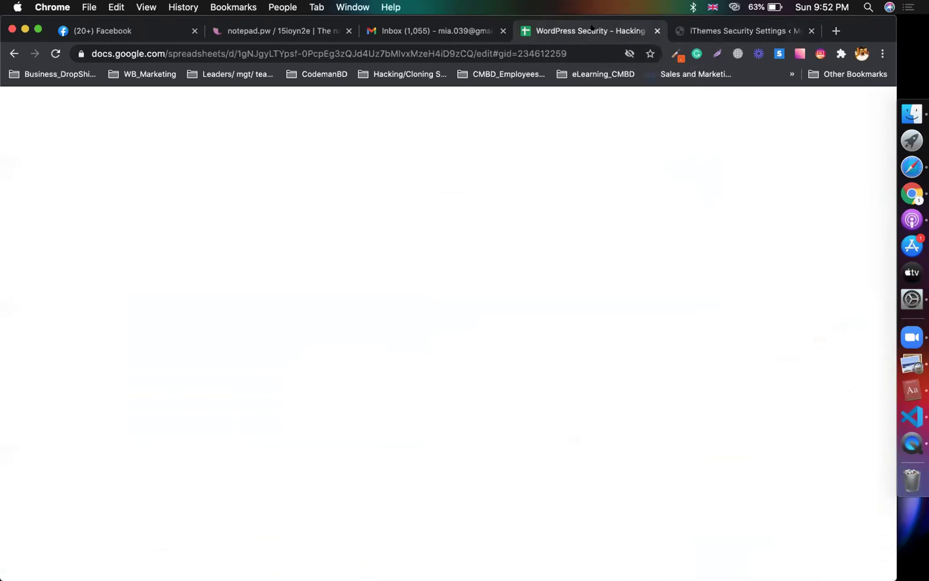
{"action": "scroll", "coordinate": [281, 428], "scroll_direction": "down", "scroll_amount": 3}
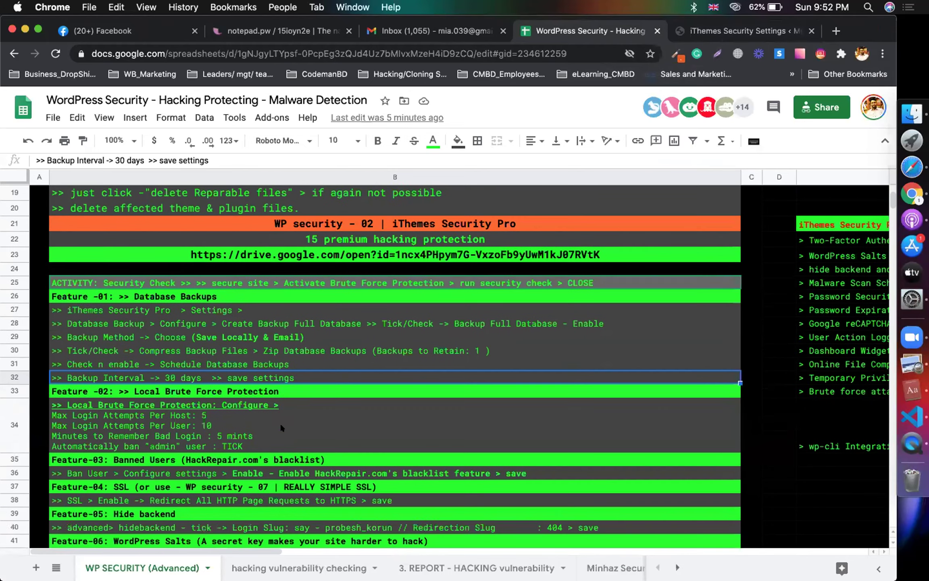
{"action": "left_click", "coordinate": [209, 388]}
Step: Save Local Brute Force Protection with 5 attempts per host, 10 per user, 5-minute check period
{"action": "left_click", "coordinate": [69, 418]}
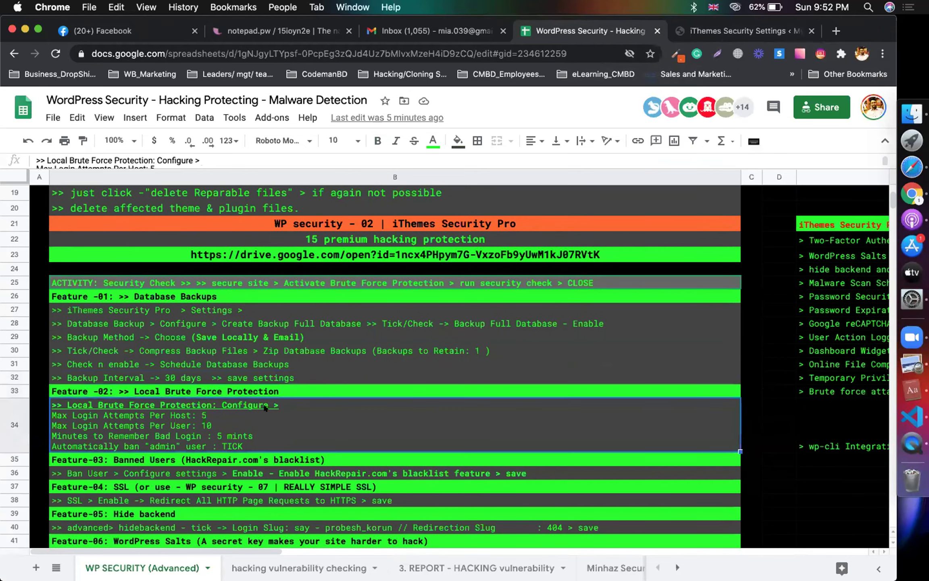
{"action": "left_click", "coordinate": [688, 37]}
{"action": "scroll", "coordinate": [232, 434], "scroll_direction": "down", "scroll_amount": 1}
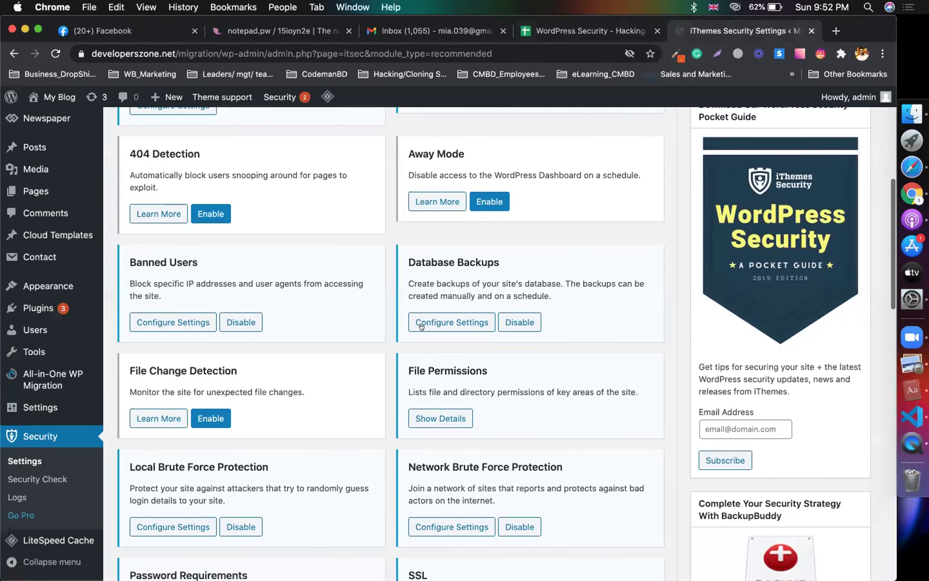
{"action": "scroll", "coordinate": [232, 434], "scroll_direction": "down", "scroll_amount": 2}
{"action": "left_click", "coordinate": [167, 382]}
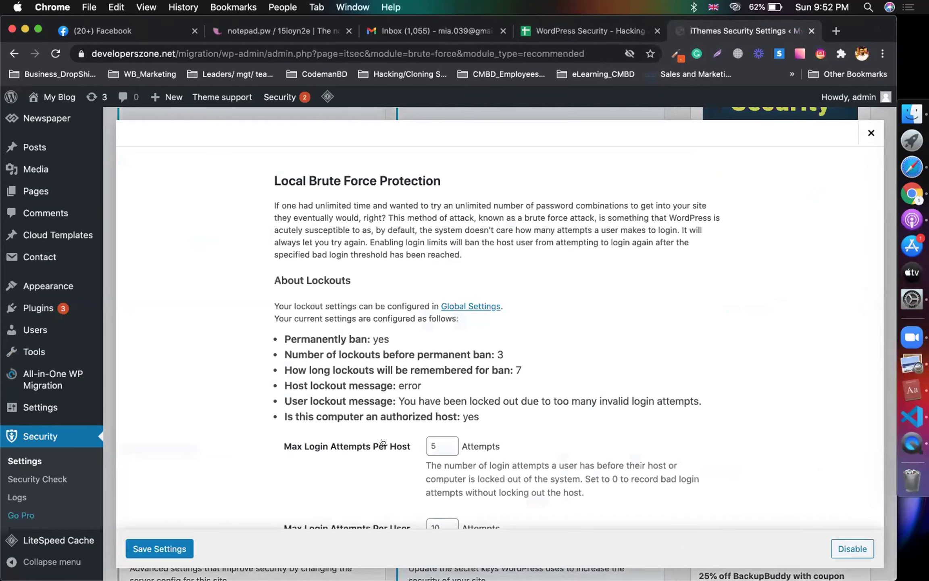
{"action": "scroll", "coordinate": [584, 397], "scroll_direction": "down", "scroll_amount": 1}
{"action": "scroll", "coordinate": [583, 394], "scroll_direction": "down", "scroll_amount": 4}
{"action": "scroll", "coordinate": [583, 394], "scroll_direction": "up", "scroll_amount": 2}
{"action": "scroll", "coordinate": [571, 354], "scroll_direction": "up", "scroll_amount": 1}
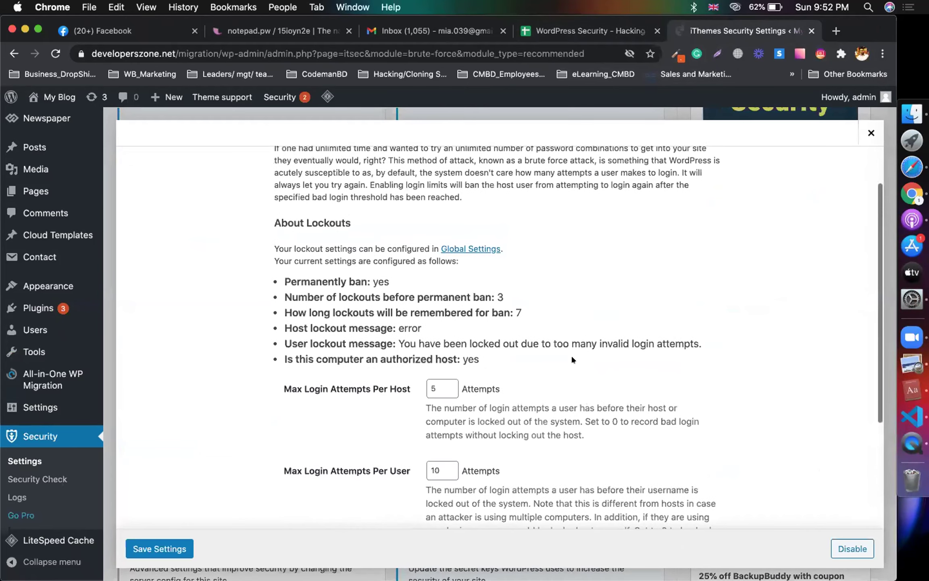
{"action": "scroll", "coordinate": [650, 299], "scroll_direction": "down", "scroll_amount": 3}
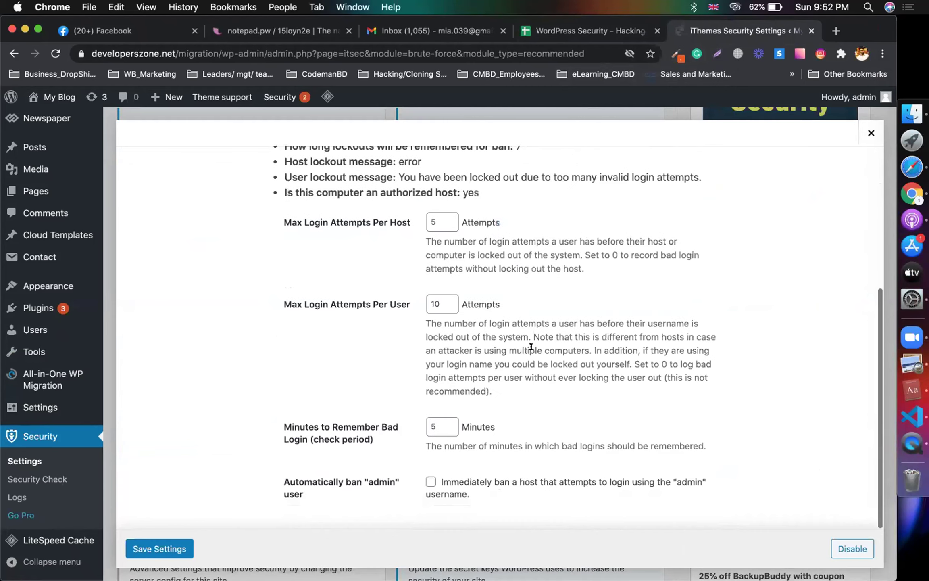
{"action": "scroll", "coordinate": [481, 443], "scroll_direction": "up", "scroll_amount": 4}
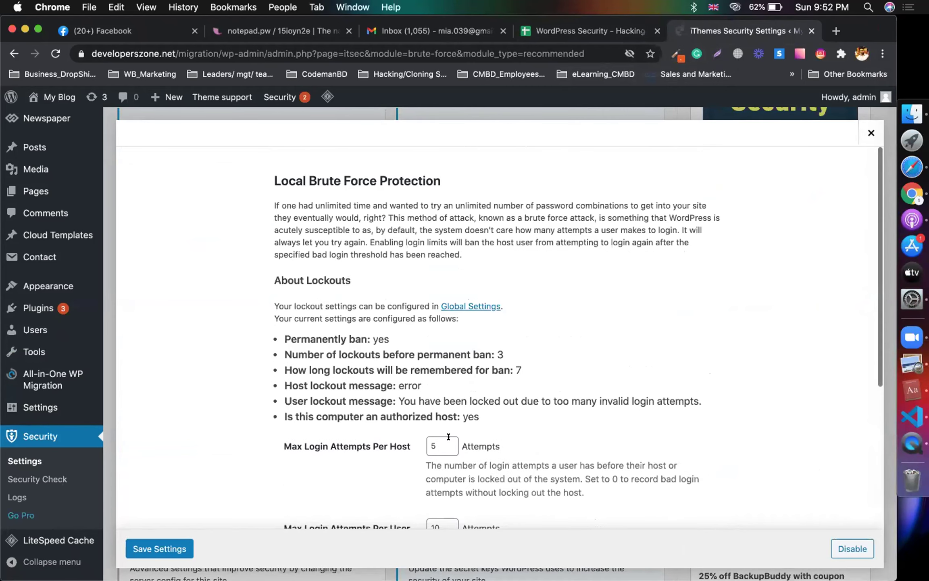
{"action": "scroll", "coordinate": [386, 388], "scroll_direction": "down", "scroll_amount": 3}
{"action": "left_click", "coordinate": [149, 548]}
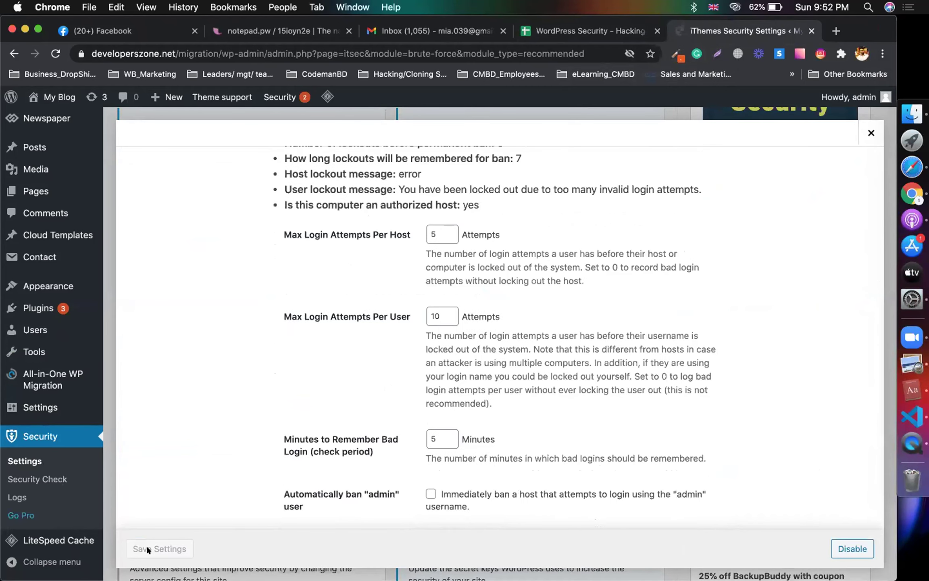
{"action": "scroll", "coordinate": [270, 371], "scroll_direction": "up", "scroll_amount": 4}
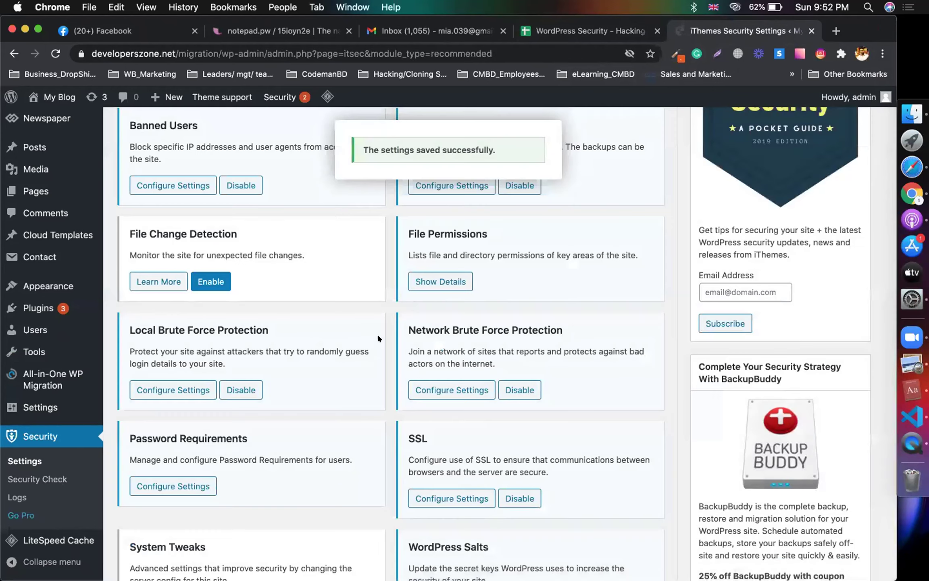
Step: Reopen Local Brute Force Protection and check the host login attempts value of 5
{"action": "left_click", "coordinate": [185, 388]}
{"action": "scroll", "coordinate": [475, 283], "scroll_direction": "down", "scroll_amount": 1}
{"action": "scroll", "coordinate": [476, 284], "scroll_direction": "down", "scroll_amount": 2}
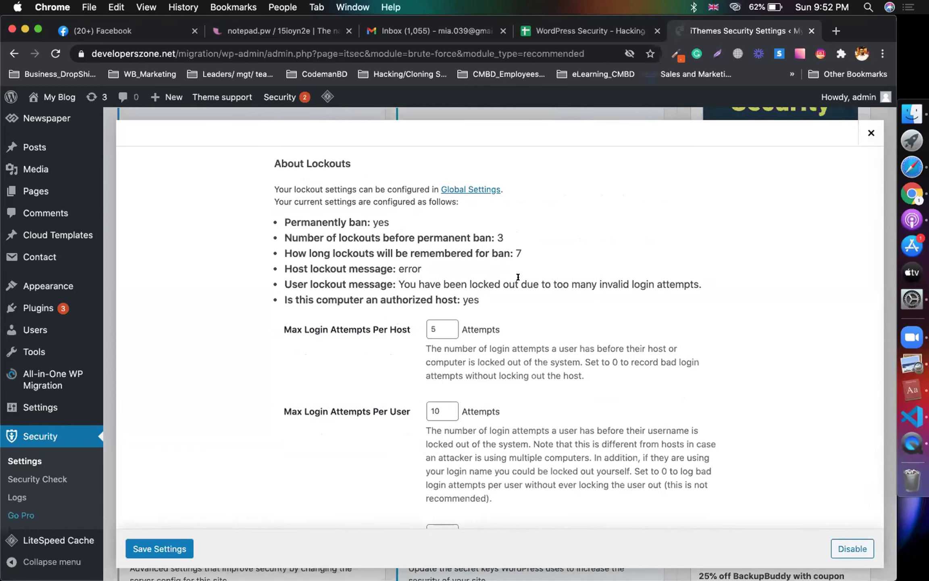
{"action": "scroll", "coordinate": [439, 264], "scroll_direction": "down", "scroll_amount": 2}
{"action": "double_click", "coordinate": [426, 233]}
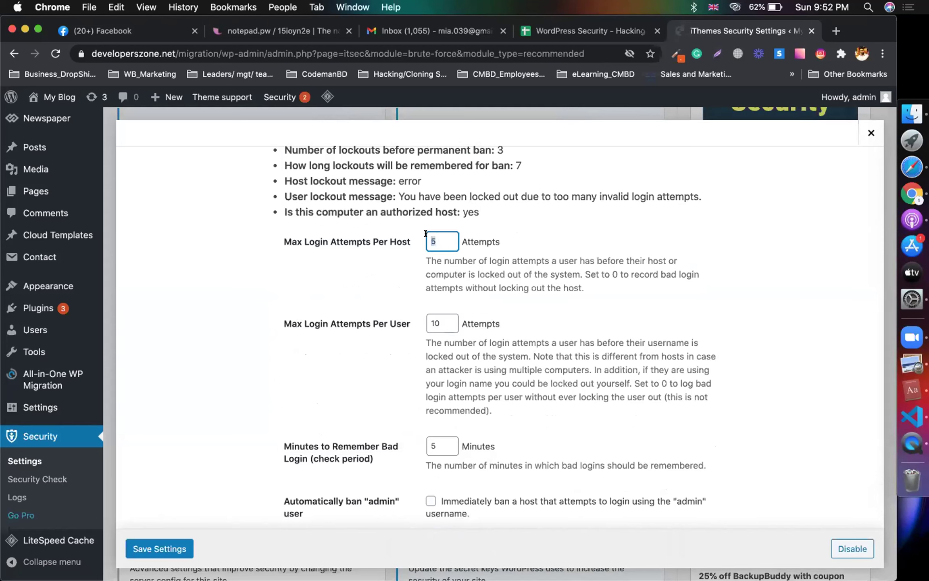
{"action": "left_click", "coordinate": [531, 236]}
{"action": "double_click", "coordinate": [427, 234]}
{"action": "left_click", "coordinate": [456, 234]}
Step: Review the per-user login attempts of 10 and the 5-minute bad-login period
{"action": "scroll", "coordinate": [447, 319], "scroll_direction": "down", "scroll_amount": 2}
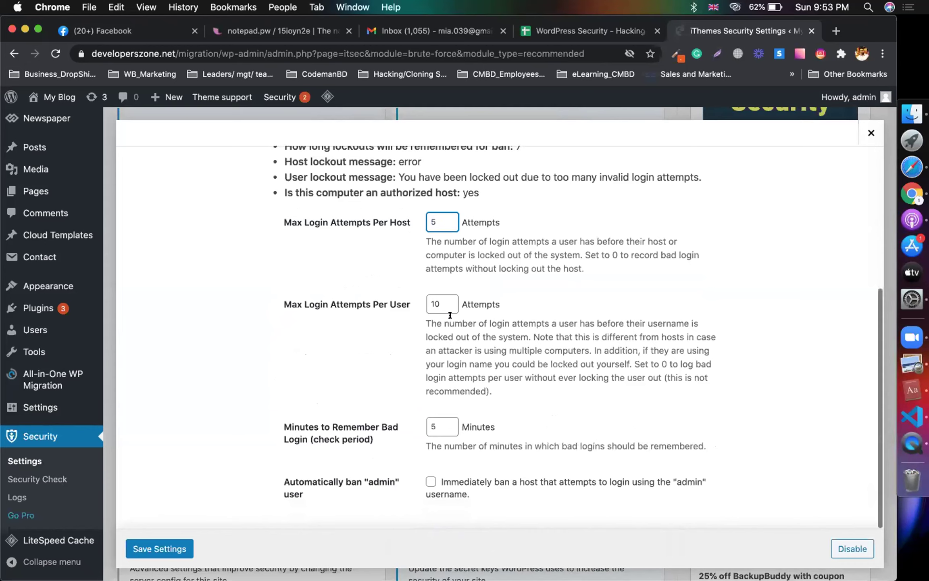
{"action": "scroll", "coordinate": [450, 315], "scroll_direction": "up", "scroll_amount": 2}
{"action": "scroll", "coordinate": [450, 315], "scroll_direction": "up", "scroll_amount": 2}
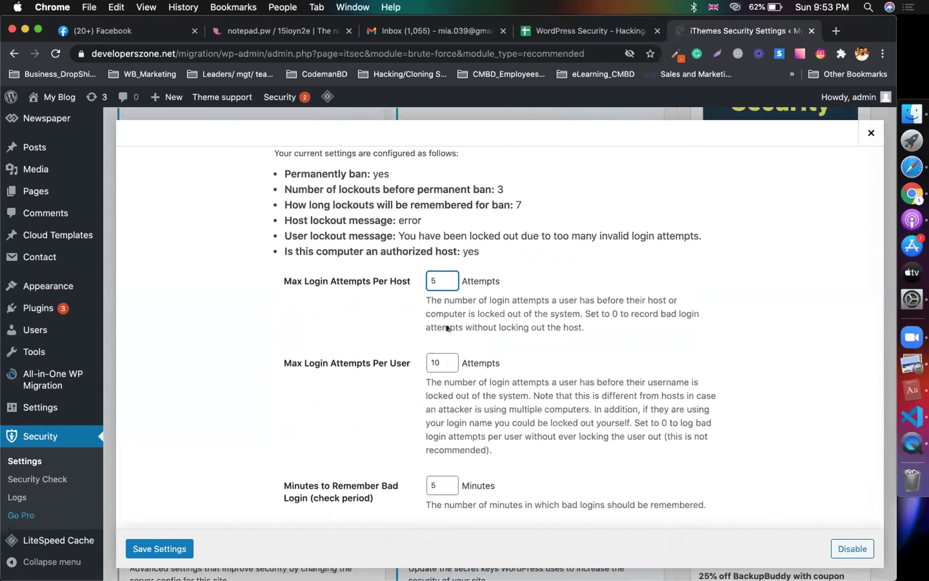
{"action": "left_click", "coordinate": [439, 361]}
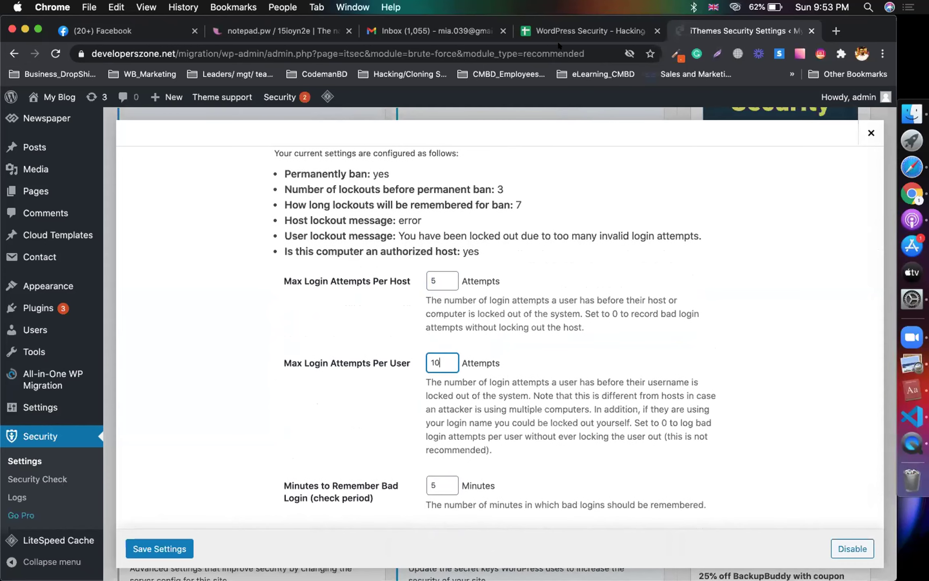
{"action": "scroll", "coordinate": [520, 250], "scroll_direction": "up", "scroll_amount": 3}
{"action": "left_click", "coordinate": [286, 216]}
{"action": "triple_click", "coordinate": [404, 220]}
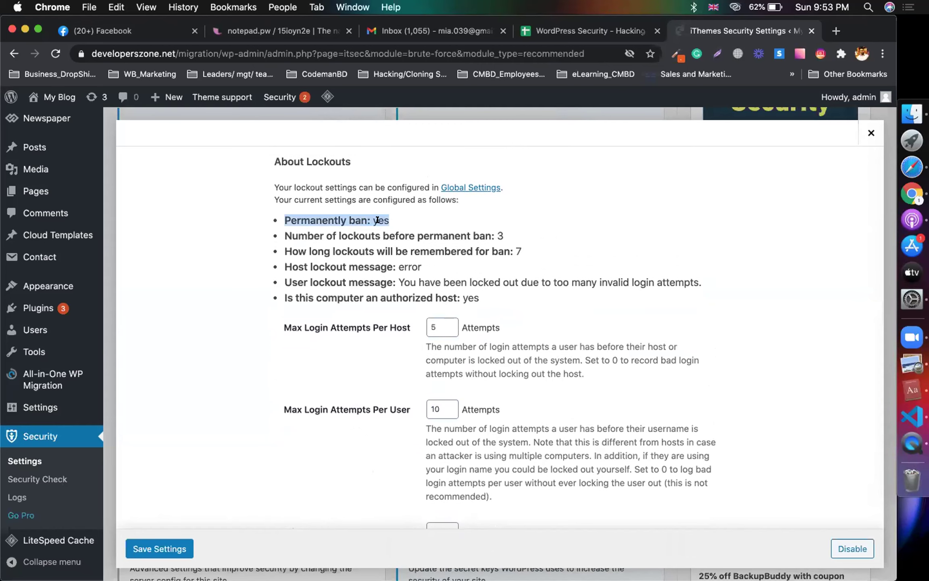
{"action": "left_click", "coordinate": [448, 329]}
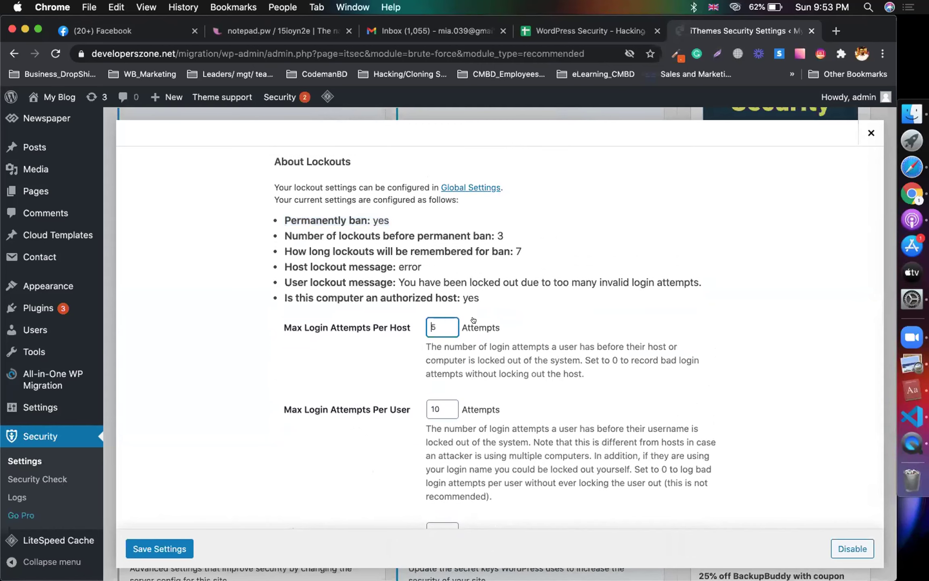
{"action": "right_click", "coordinate": [585, 359]}
{"action": "key", "text": "Escape"}
{"action": "scroll", "coordinate": [601, 404], "scroll_direction": "down", "scroll_amount": 5}
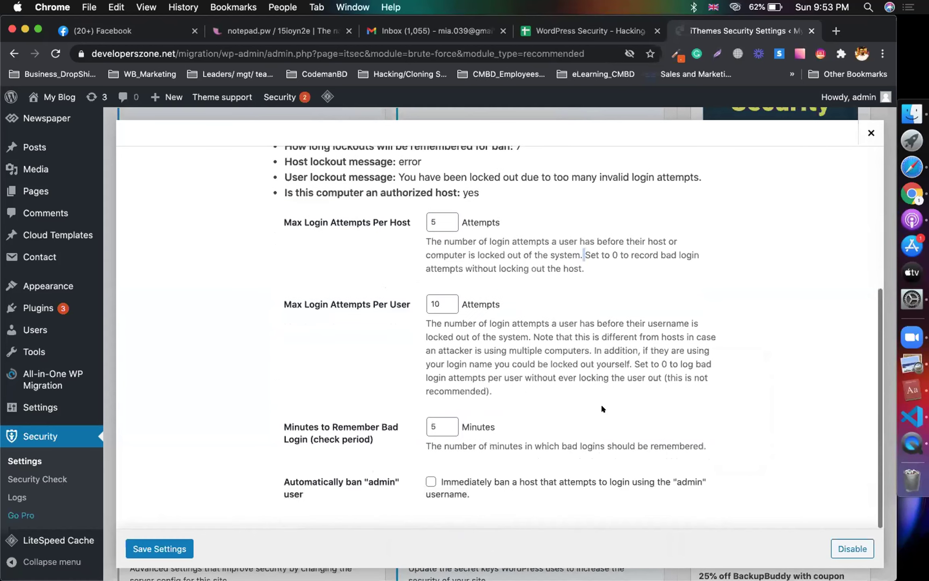
{"action": "key", "text": "Tab"}
{"action": "scroll", "coordinate": [620, 387], "scroll_direction": "up", "scroll_amount": 4}
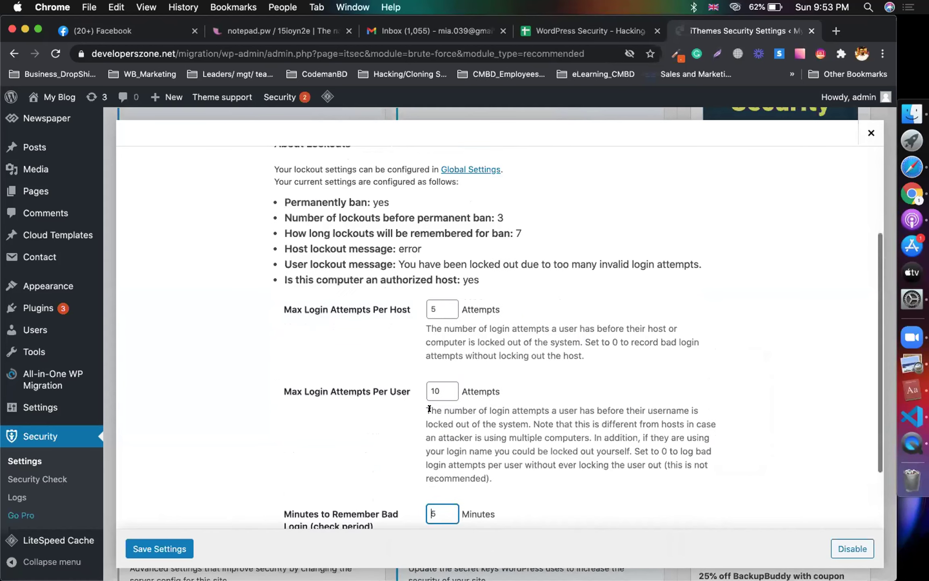
{"action": "double_click", "coordinate": [445, 387]}
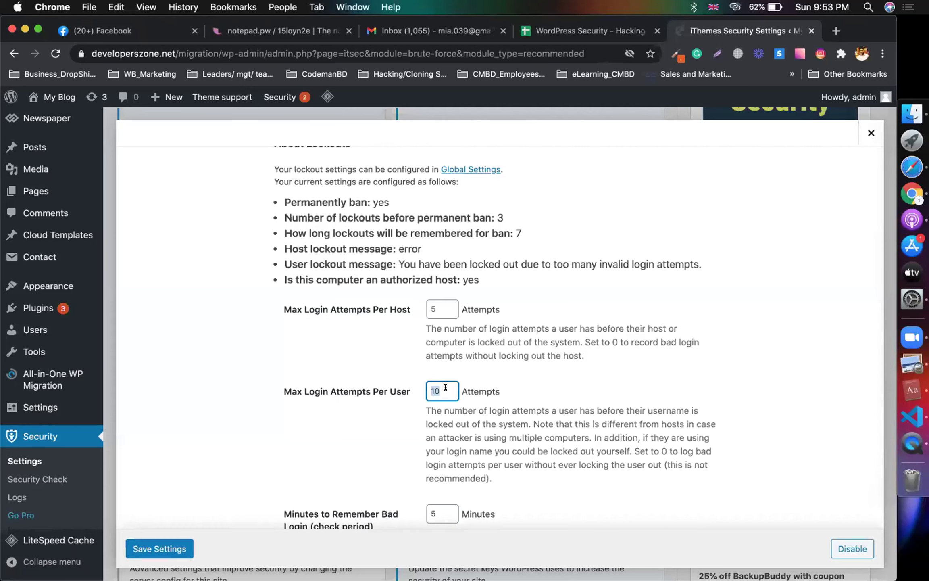
{"action": "left_click", "coordinate": [578, 384]}
Step: Save brute force protection with 5 host attempts, 10 user attempts and 5 minutes
{"action": "scroll", "coordinate": [579, 385], "scroll_direction": "down", "scroll_amount": 4}
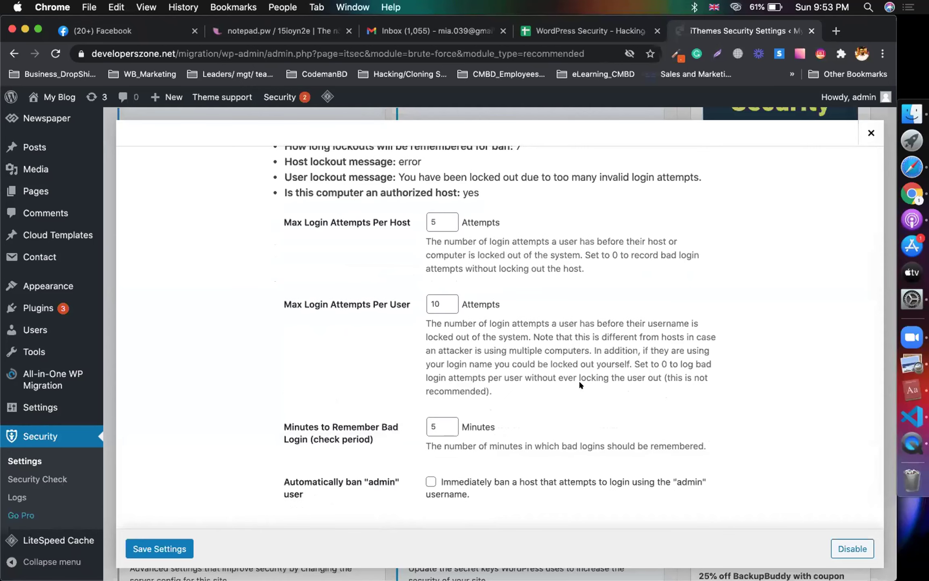
{"action": "scroll", "coordinate": [599, 244], "scroll_direction": "up", "scroll_amount": 1}
{"action": "scroll", "coordinate": [599, 244], "scroll_direction": "down", "scroll_amount": 1}
{"action": "scroll", "coordinate": [213, 261], "scroll_direction": "up", "scroll_amount": 5}
{"action": "scroll", "coordinate": [212, 262], "scroll_direction": "up", "scroll_amount": 2}
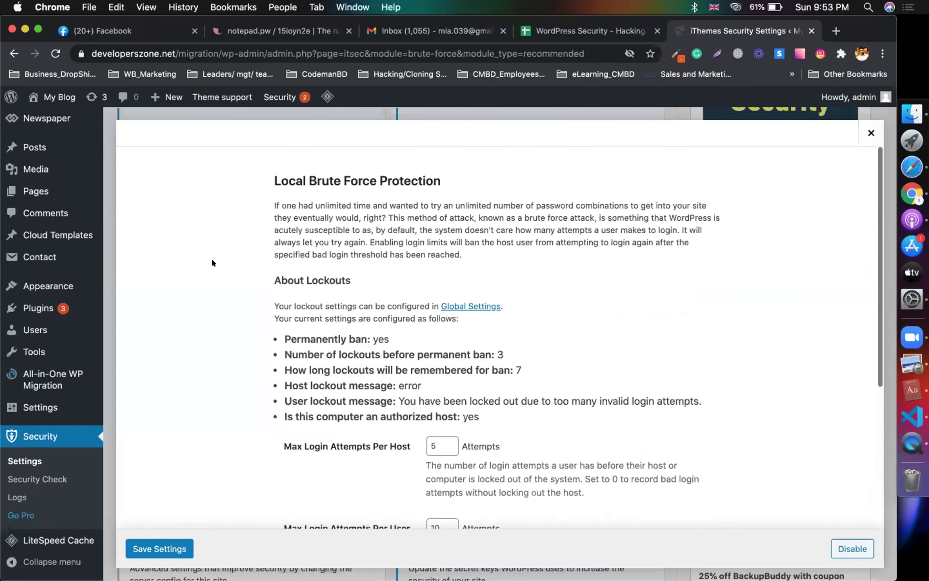
{"action": "scroll", "coordinate": [239, 280], "scroll_direction": "down", "scroll_amount": 10}
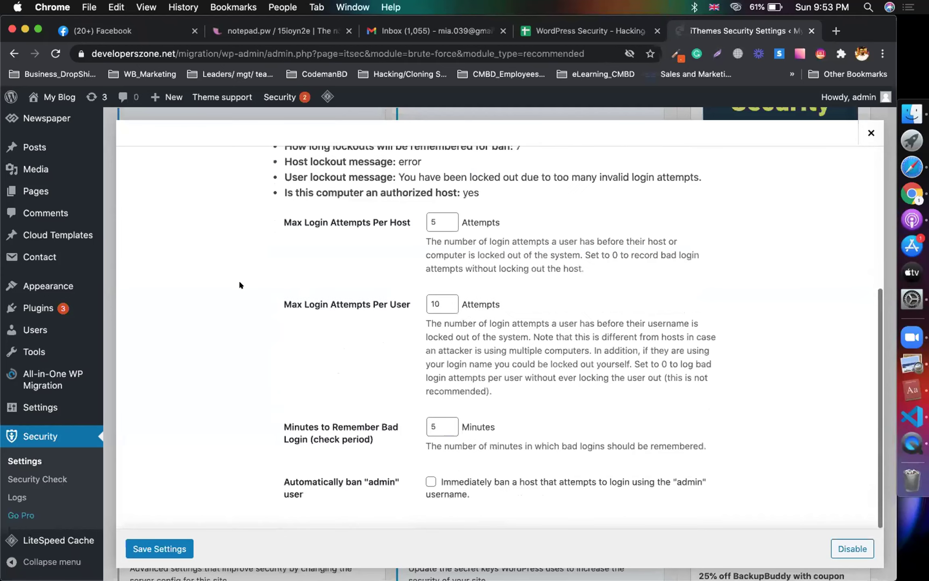
{"action": "scroll", "coordinate": [228, 361], "scroll_direction": "up", "scroll_amount": 2}
{"action": "scroll", "coordinate": [227, 361], "scroll_direction": "down", "scroll_amount": 2}
{"action": "left_click", "coordinate": [151, 548]}
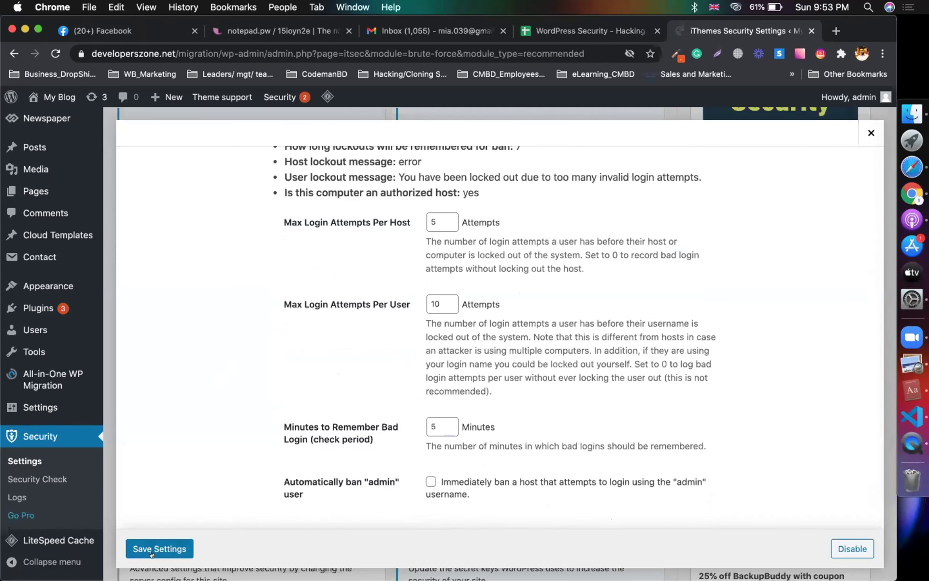
Step: Review the Local Brute Force Protection and Database Backups notes in the spreadsheet
{"action": "left_click", "coordinate": [592, 34]}
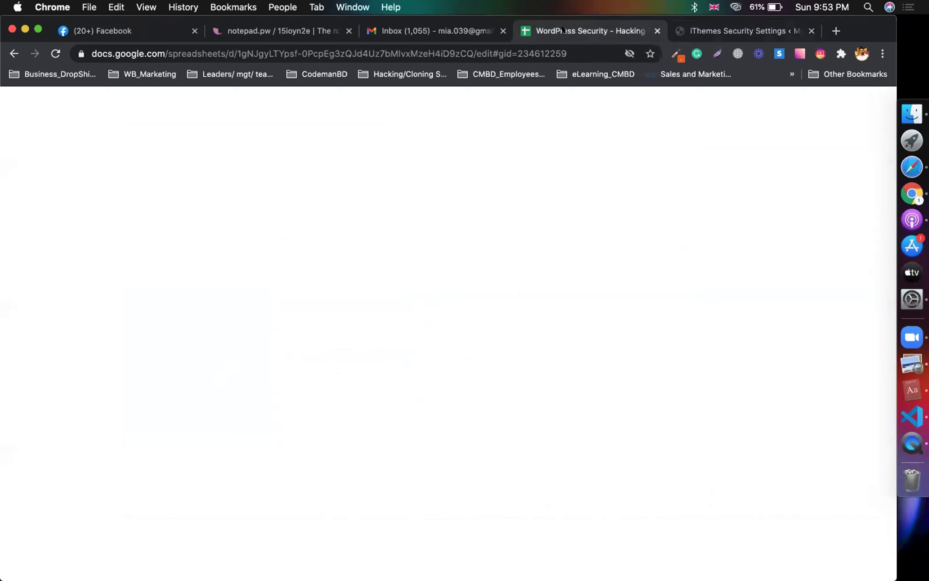
{"action": "left_click", "coordinate": [275, 390]}
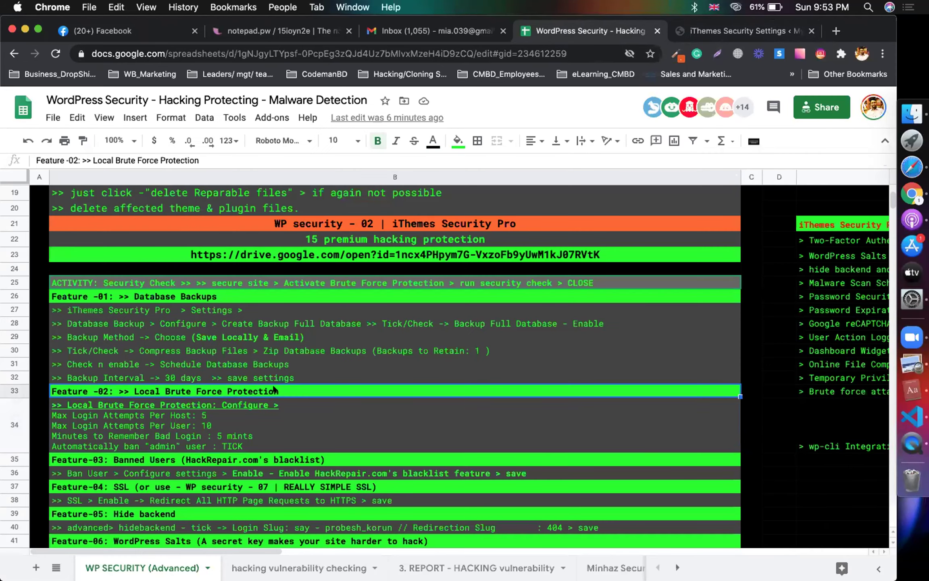
{"action": "left_click", "coordinate": [260, 291]}
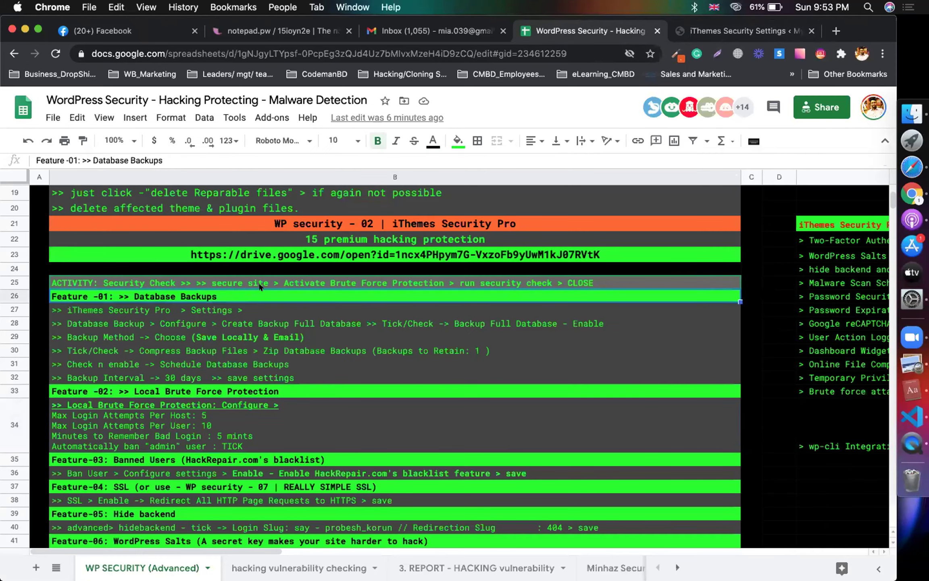
{"action": "left_click", "coordinate": [282, 376]}
{"action": "left_click", "coordinate": [312, 385]}
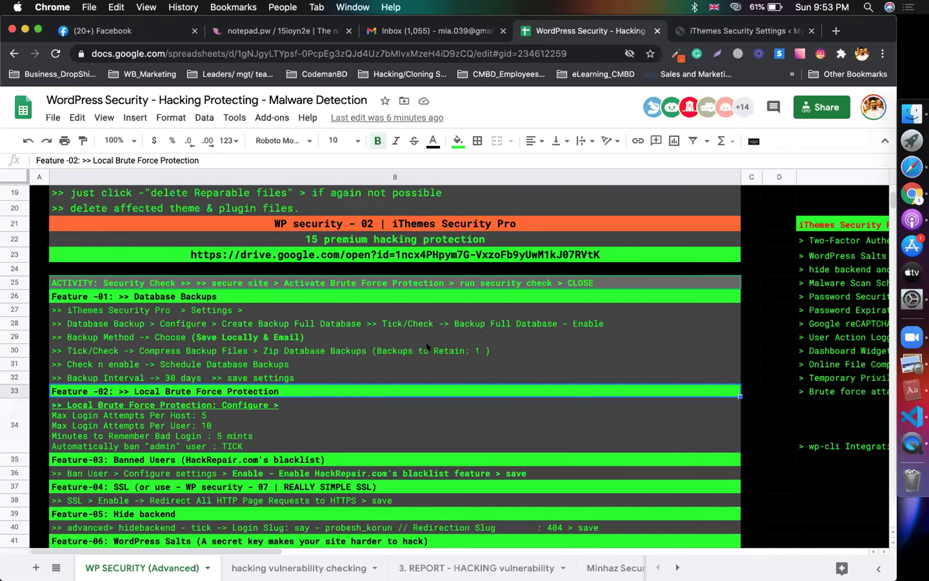
Step: Read past the Password Expiration note down to the Banned Users configuration steps
{"action": "scroll", "coordinate": [685, 300], "scroll_direction": "right", "scroll_amount": 1}
{"action": "left_click_drag", "start_coordinate": [796, 240], "coordinate": [796, 443]}
{"action": "scroll", "coordinate": [691, 383], "scroll_direction": "right", "scroll_amount": 10}
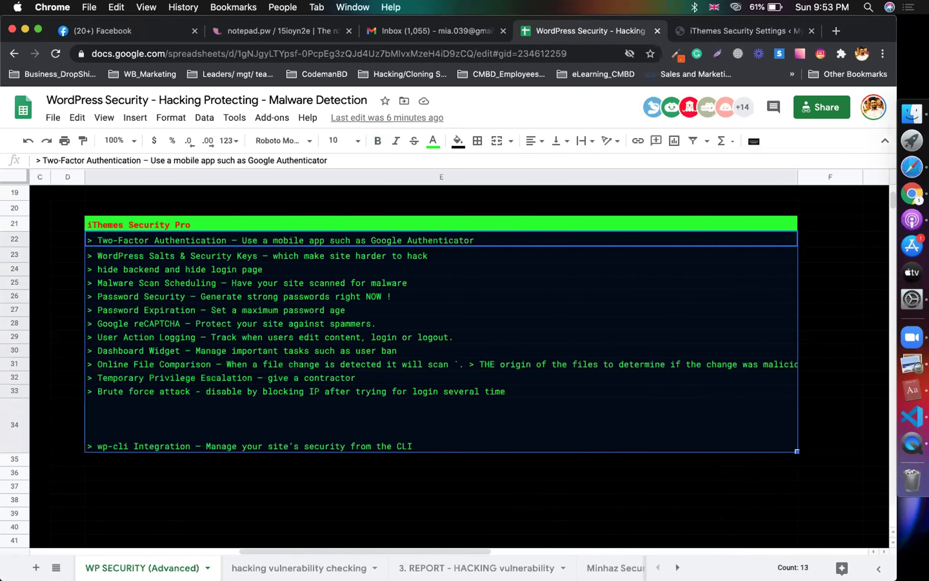
{"action": "left_click", "coordinate": [112, 310]}
{"action": "scroll", "coordinate": [293, 365], "scroll_direction": "left", "scroll_amount": 10}
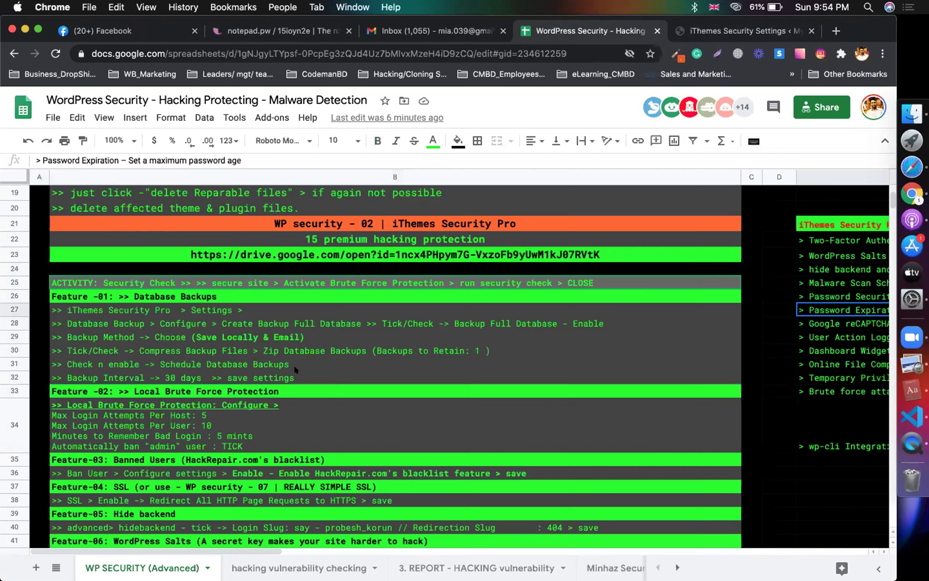
{"action": "scroll", "coordinate": [221, 420], "scroll_direction": "down", "scroll_amount": 2}
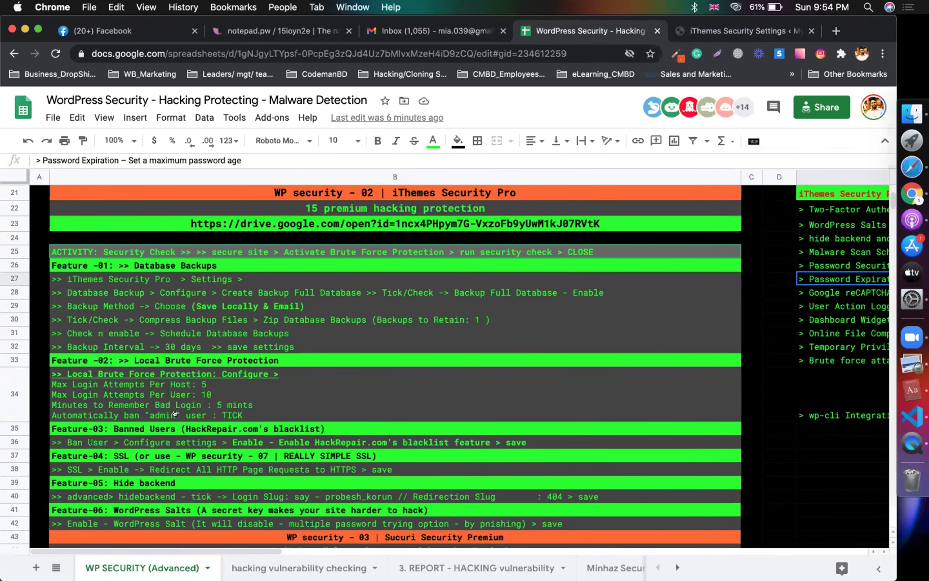
{"action": "left_click", "coordinate": [146, 428]}
{"action": "scroll", "coordinate": [117, 439], "scroll_direction": "down", "scroll_amount": 2}
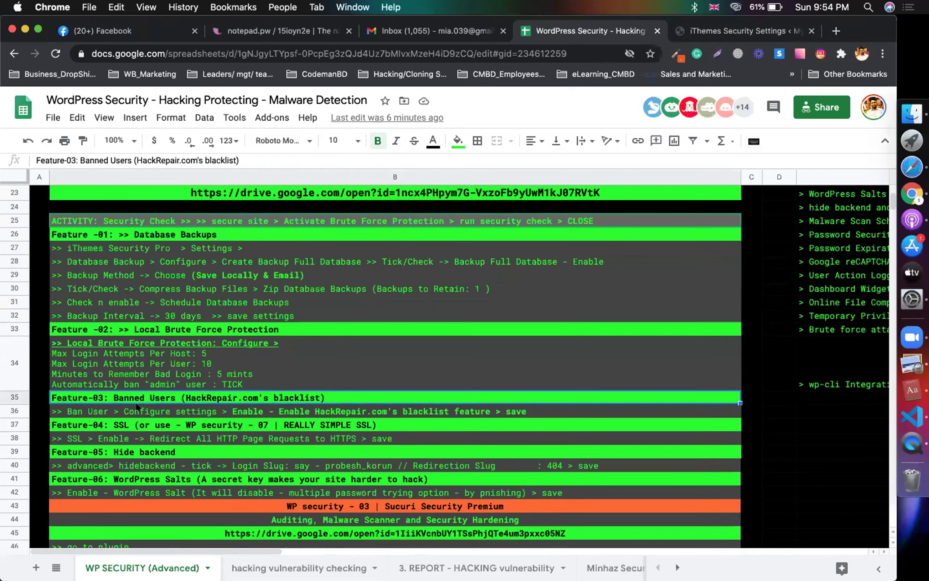
{"action": "left_click", "coordinate": [138, 408]}
Step: Enable HackRepair.com's ban list in the Banned Users settings and save
{"action": "key", "text": "ctrl+Tab"}
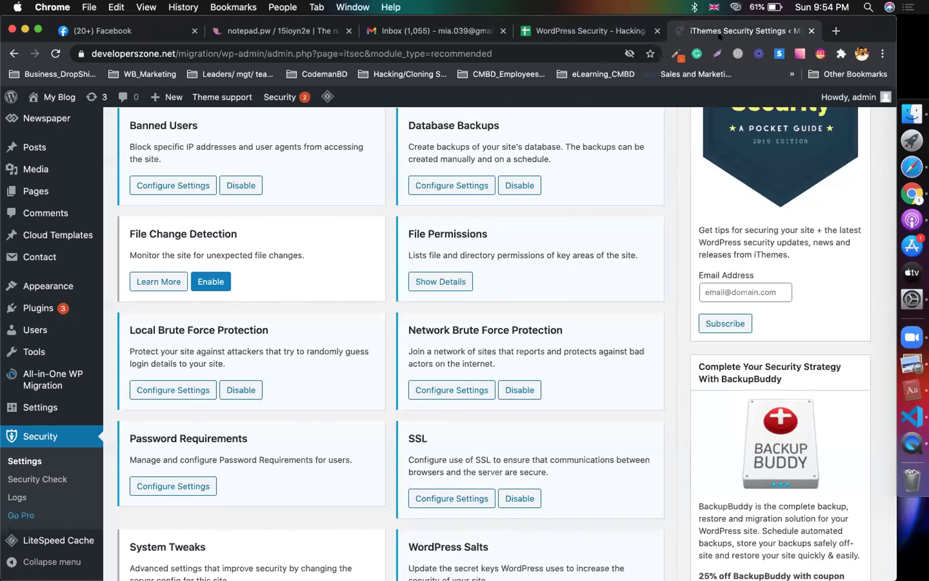
{"action": "scroll", "coordinate": [417, 314], "scroll_direction": "down", "scroll_amount": 6}
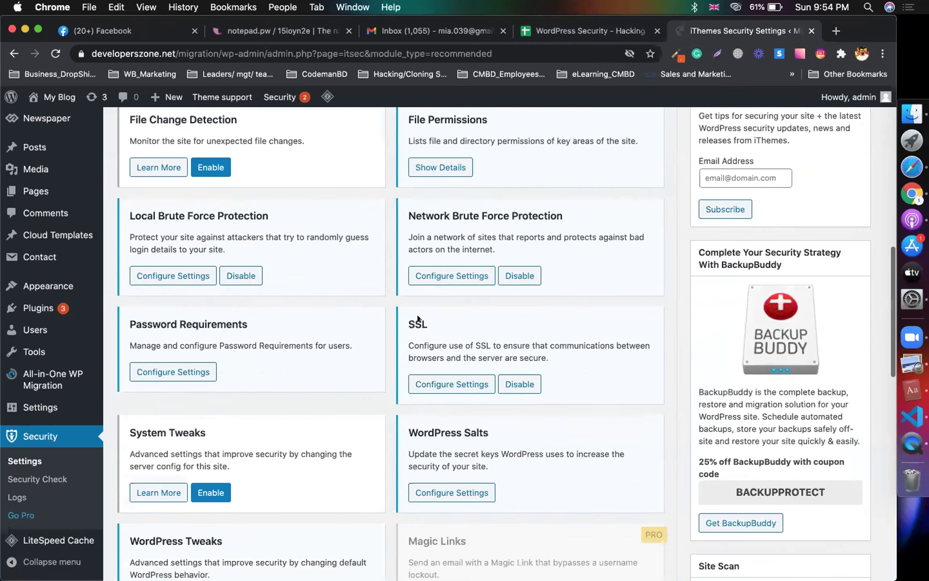
{"action": "scroll", "coordinate": [287, 452], "scroll_direction": "up", "scroll_amount": 10}
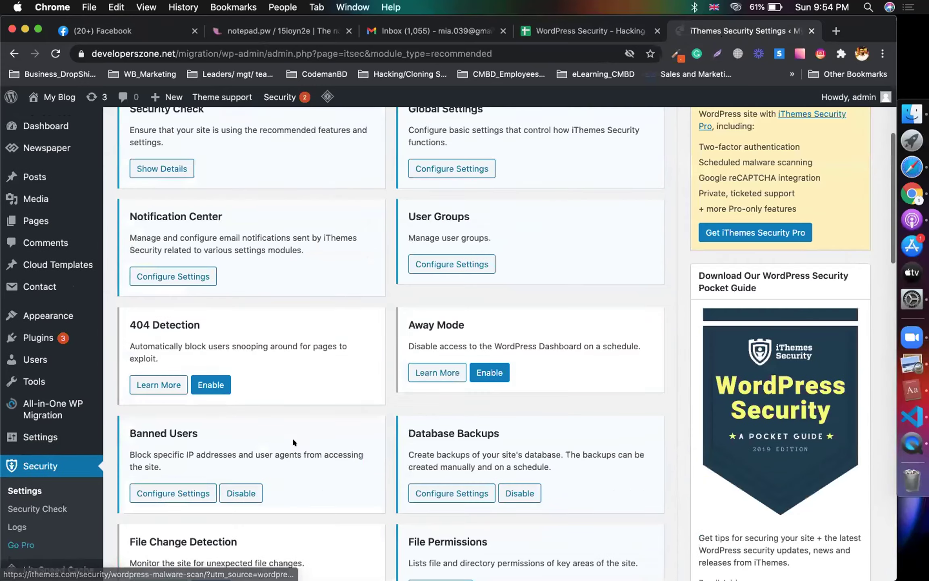
{"action": "scroll", "coordinate": [325, 348], "scroll_direction": "down", "scroll_amount": 4}
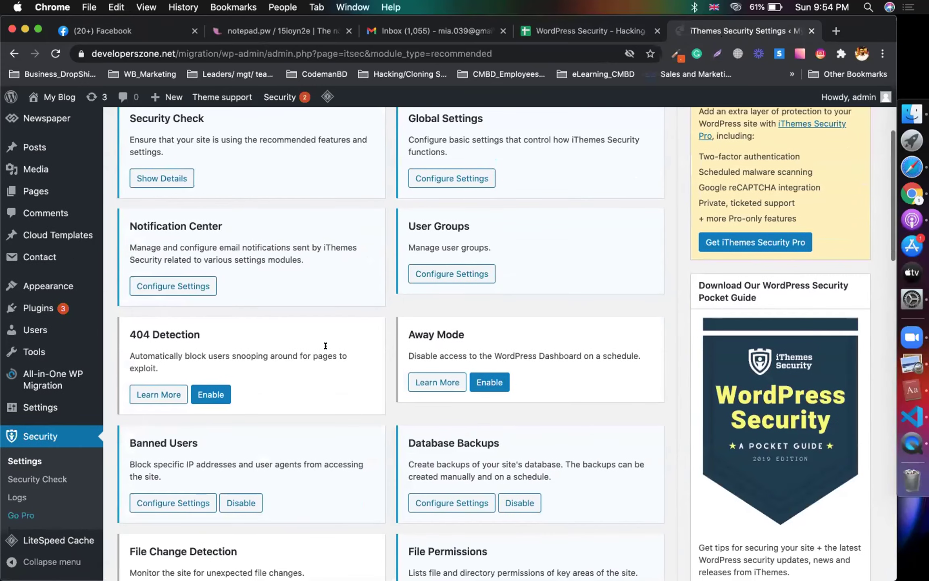
{"action": "left_click", "coordinate": [163, 500]}
{"action": "left_click", "coordinate": [428, 266]}
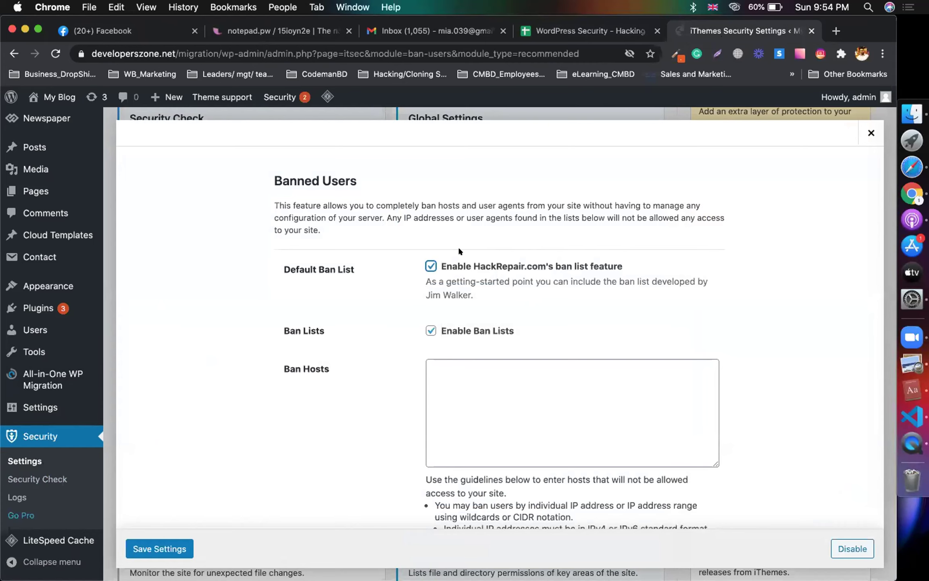
{"action": "left_click", "coordinate": [500, 385]}
{"action": "scroll", "coordinate": [500, 384], "scroll_direction": "down", "scroll_amount": 3}
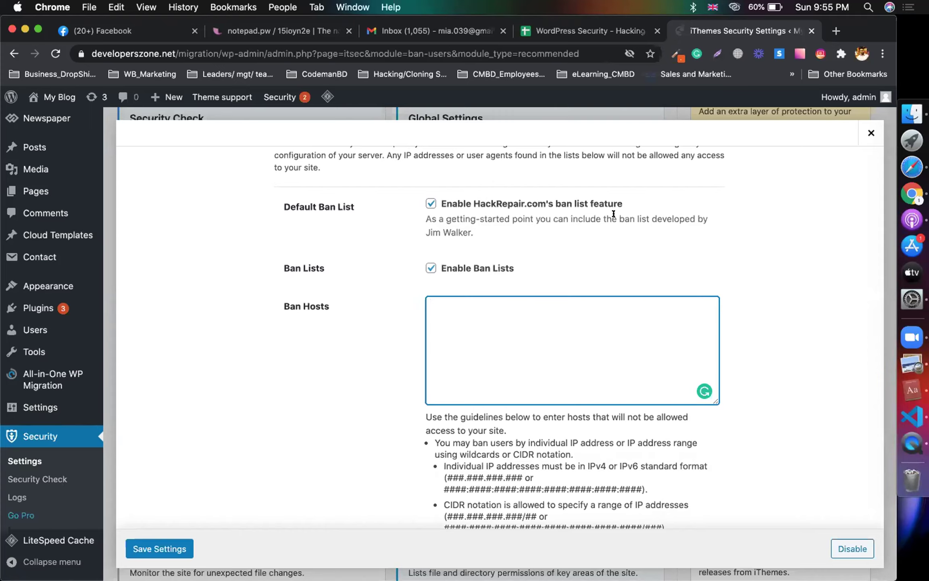
{"action": "left_click", "coordinate": [165, 541]}
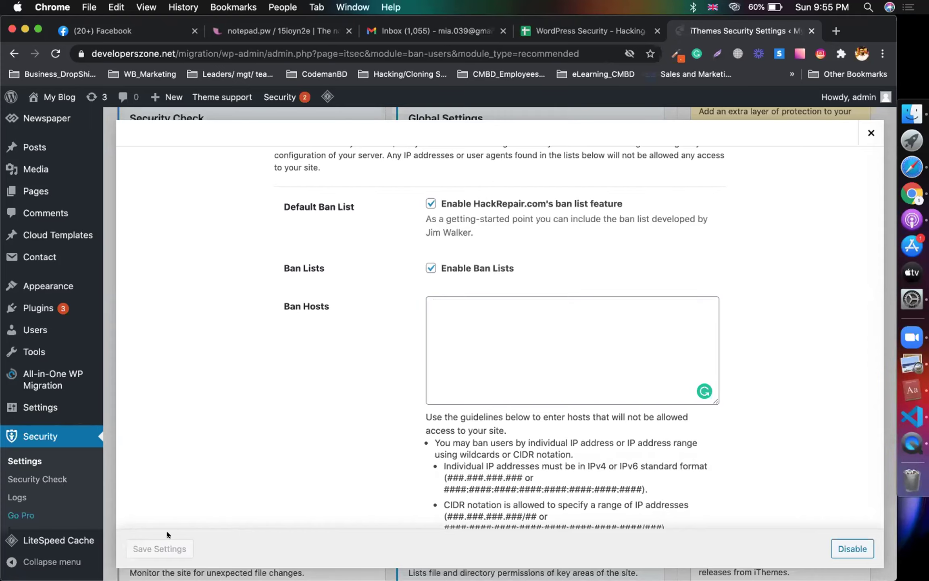
{"action": "left_click", "coordinate": [871, 133]}
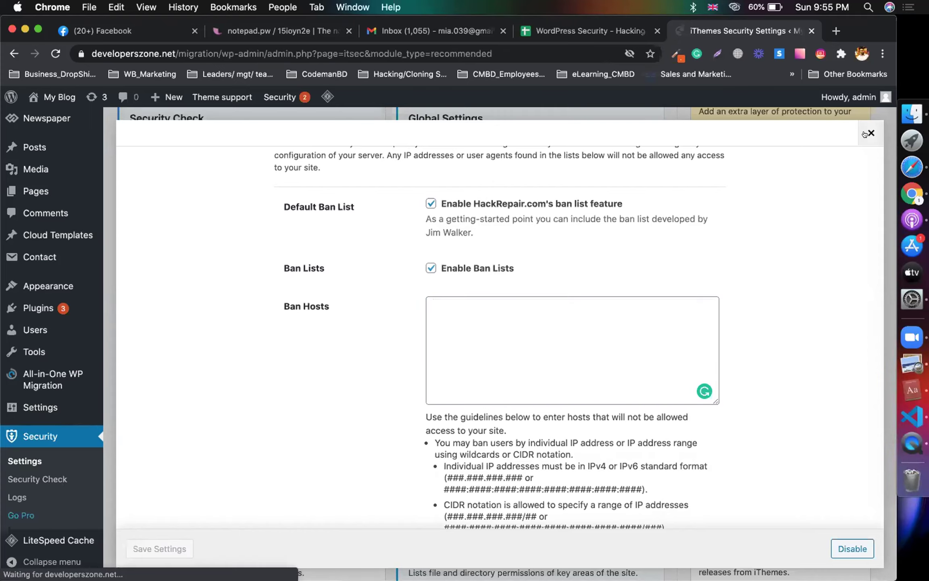
Step: Read the Feature-04 SSL redirect steps in the notes spreadsheet
{"action": "left_click", "coordinate": [541, 28]}
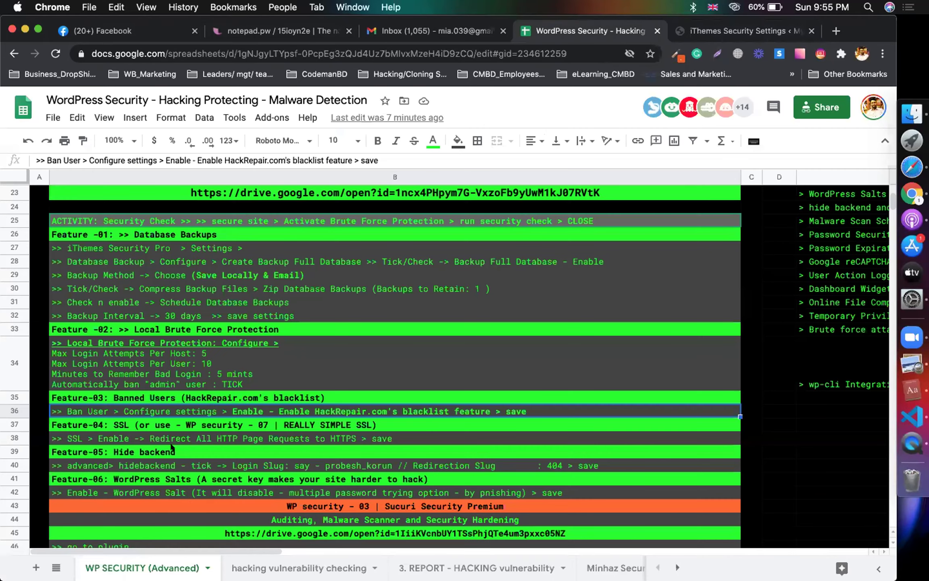
{"action": "left_click", "coordinate": [161, 425]}
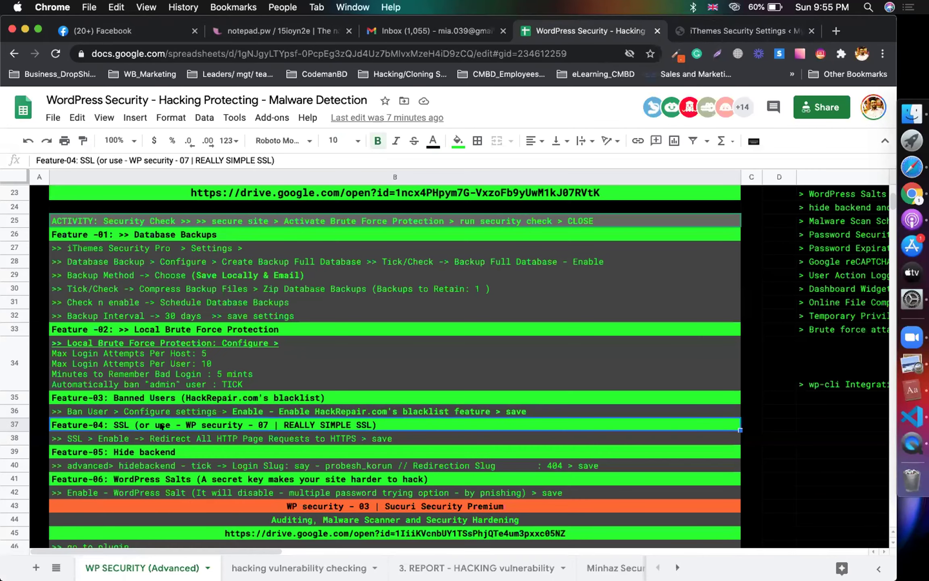
{"action": "left_click", "coordinate": [107, 439]}
Step: Set the SSL Redirect to HTTPS option to Enabled and save it
{"action": "left_click", "coordinate": [712, 29]}
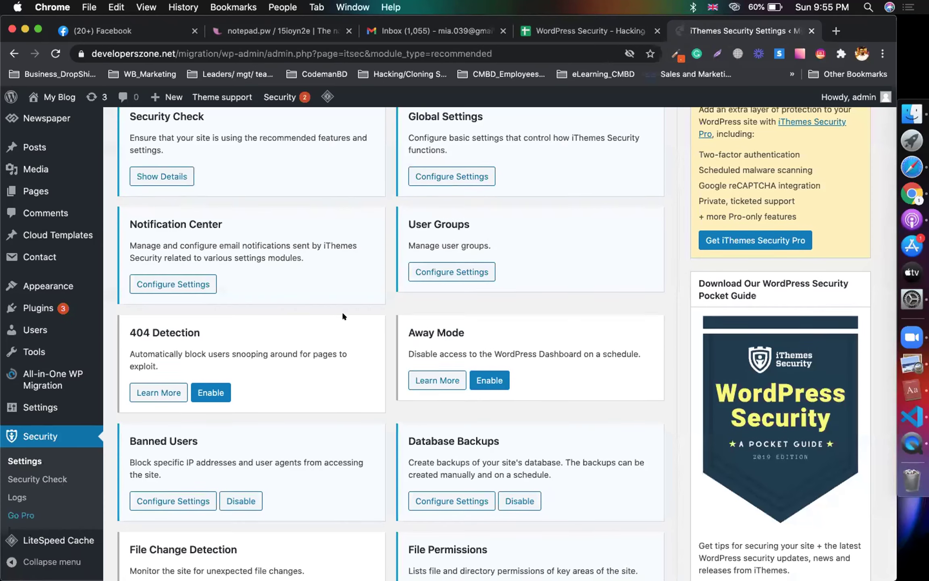
{"action": "scroll", "coordinate": [343, 315], "scroll_direction": "up", "scroll_amount": 4}
{"action": "scroll", "coordinate": [343, 314], "scroll_direction": "down", "scroll_amount": 15}
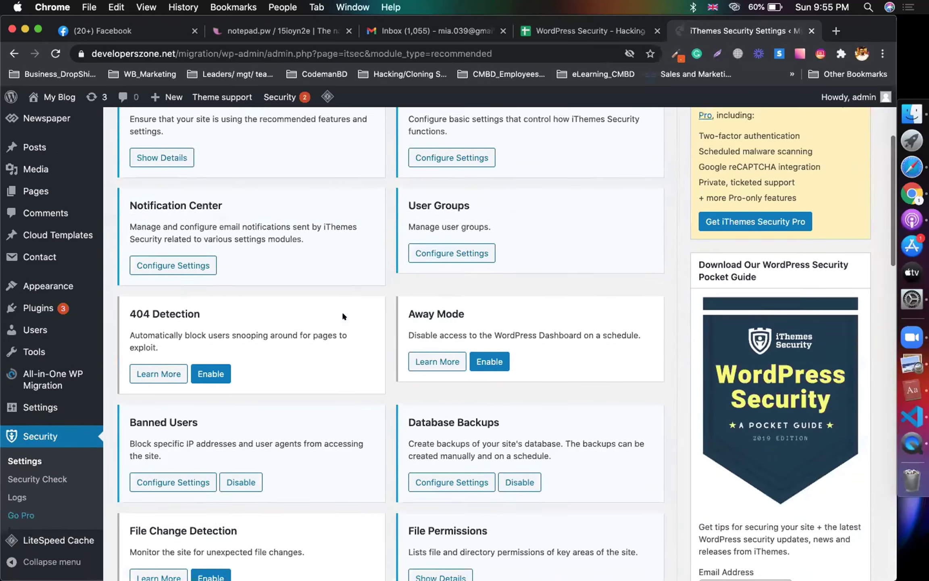
{"action": "left_click", "coordinate": [423, 366]}
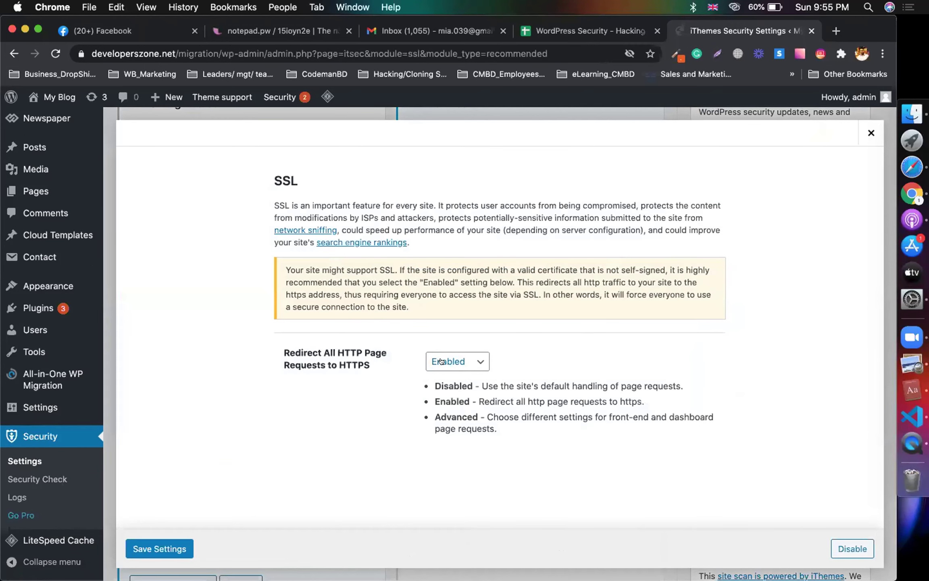
{"action": "left_click", "coordinate": [181, 547]}
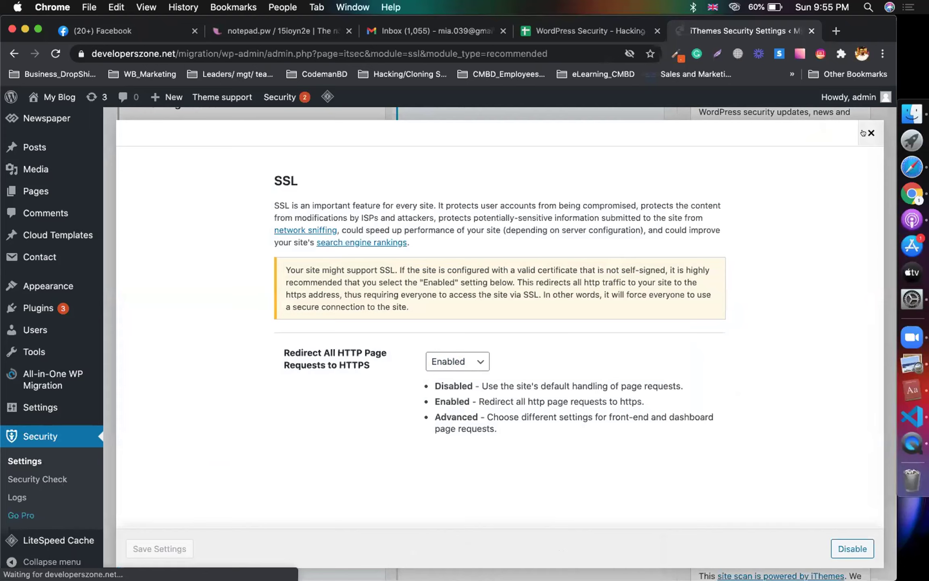
{"action": "left_click", "coordinate": [871, 132]}
{"action": "left_click", "coordinate": [564, 32]}
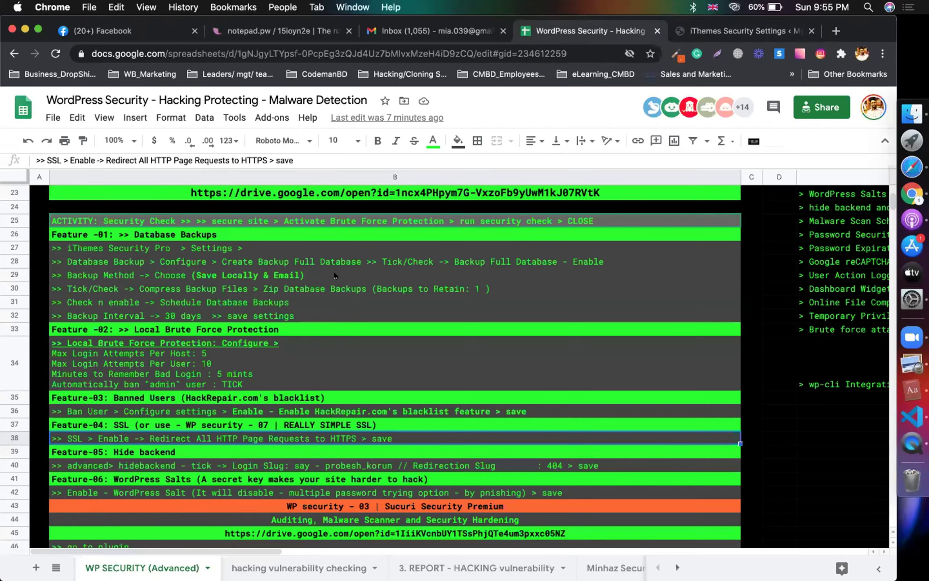
Step: Read the Feature-05 Hide backend configuration steps in rows 39–40 of the sheet
{"action": "scroll", "coordinate": [242, 330], "scroll_direction": "down", "scroll_amount": 1}
{"action": "left_click", "coordinate": [136, 439]}
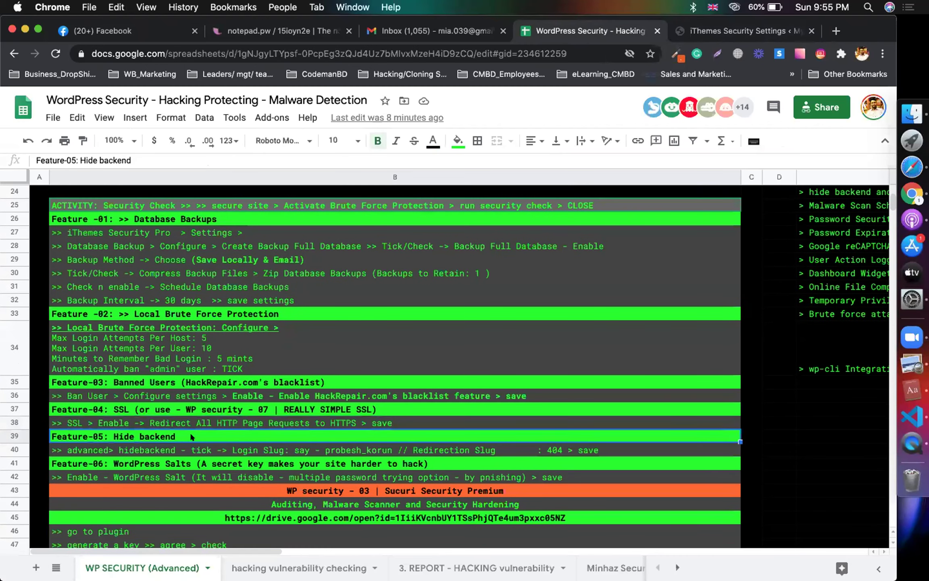
{"action": "scroll", "coordinate": [147, 409], "scroll_direction": "down", "scroll_amount": 2}
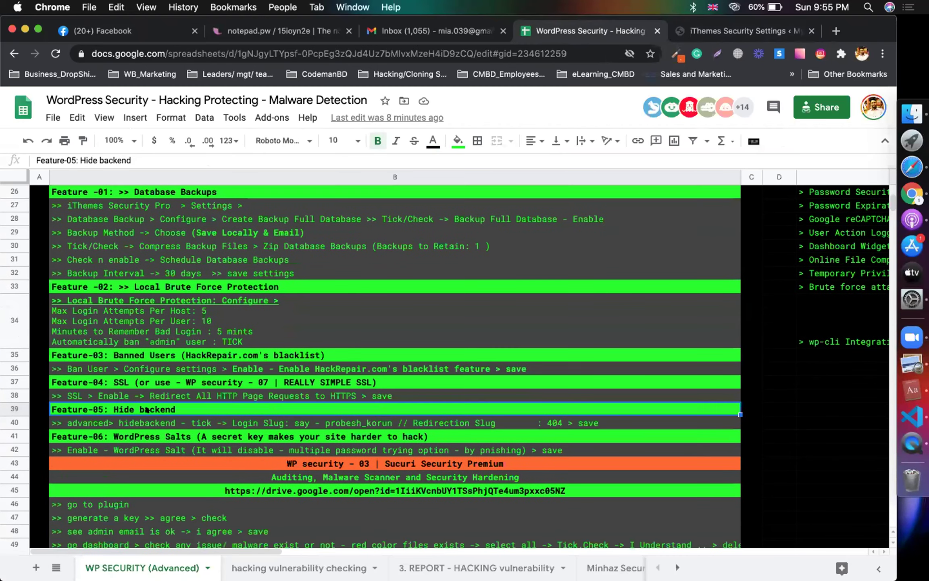
{"action": "left_click", "coordinate": [200, 421]}
{"action": "double_click", "coordinate": [210, 420]}
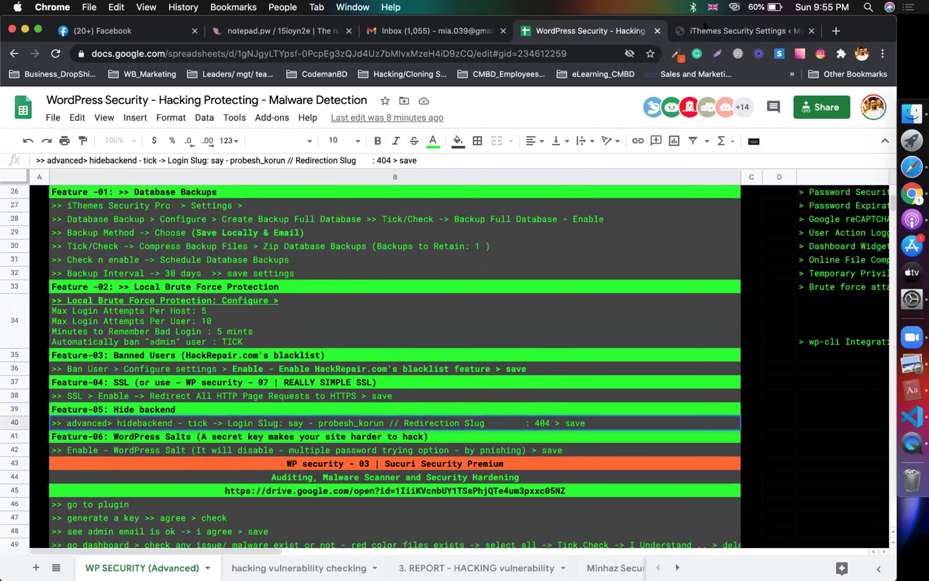
{"action": "left_click", "coordinate": [705, 25]}
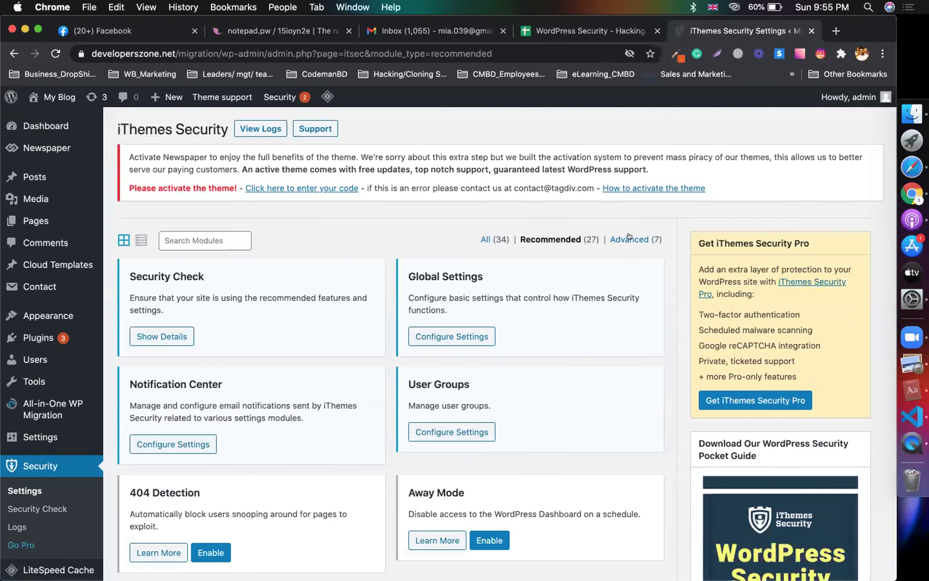
Step: Enable Hide Backend from the Advanced modules with login slug wplogin and redirect slug not_found
{"action": "left_click", "coordinate": [628, 238]}
{"action": "scroll", "coordinate": [431, 377], "scroll_direction": "down", "scroll_amount": 3}
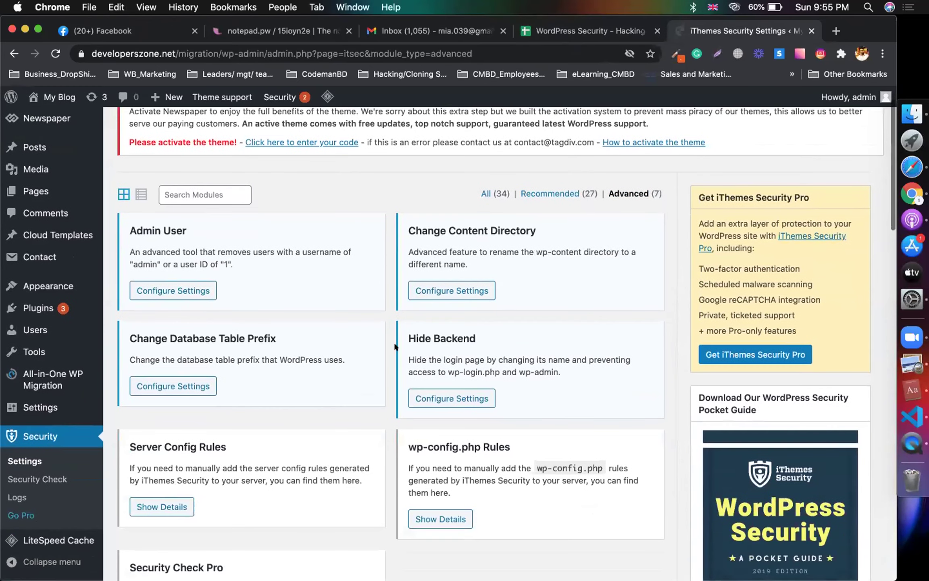
{"action": "left_click", "coordinate": [431, 377]}
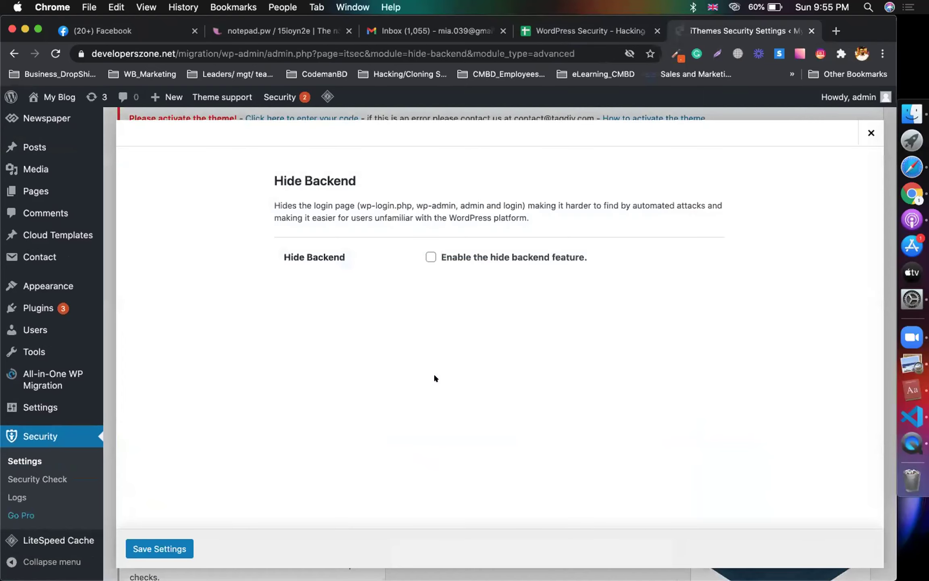
{"action": "left_click", "coordinate": [428, 256]}
{"action": "scroll", "coordinate": [427, 255], "scroll_direction": "down", "scroll_amount": 3}
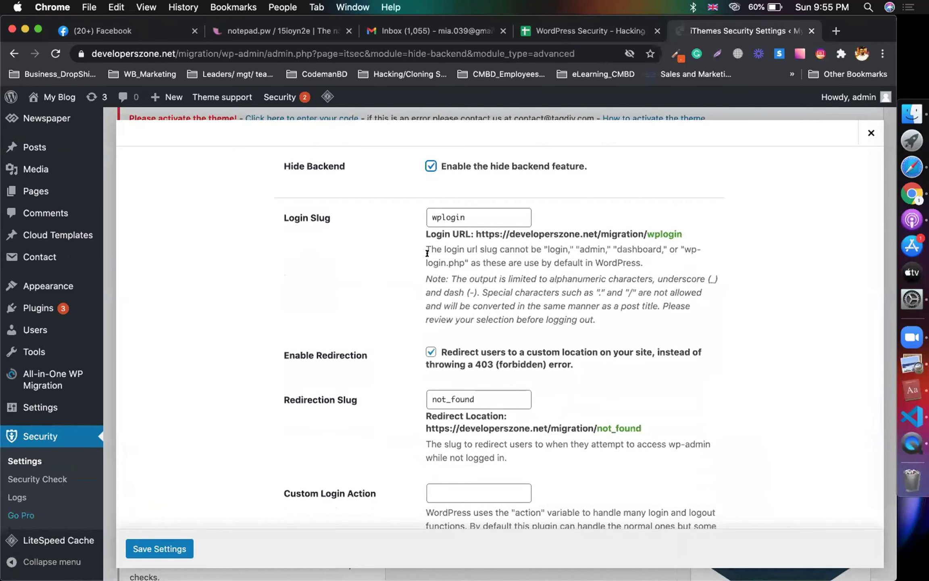
{"action": "left_click", "coordinate": [79, 54]}
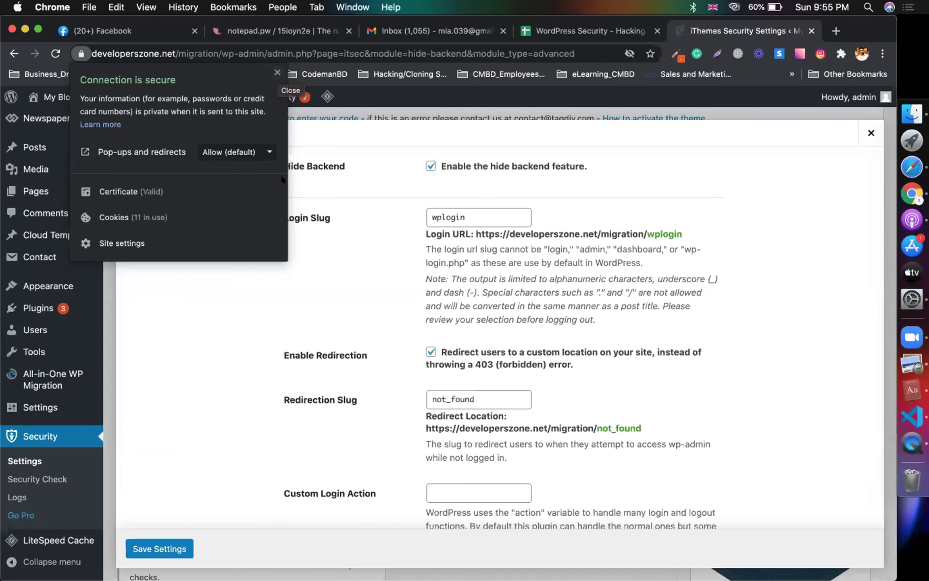
{"action": "left_click", "coordinate": [276, 72]}
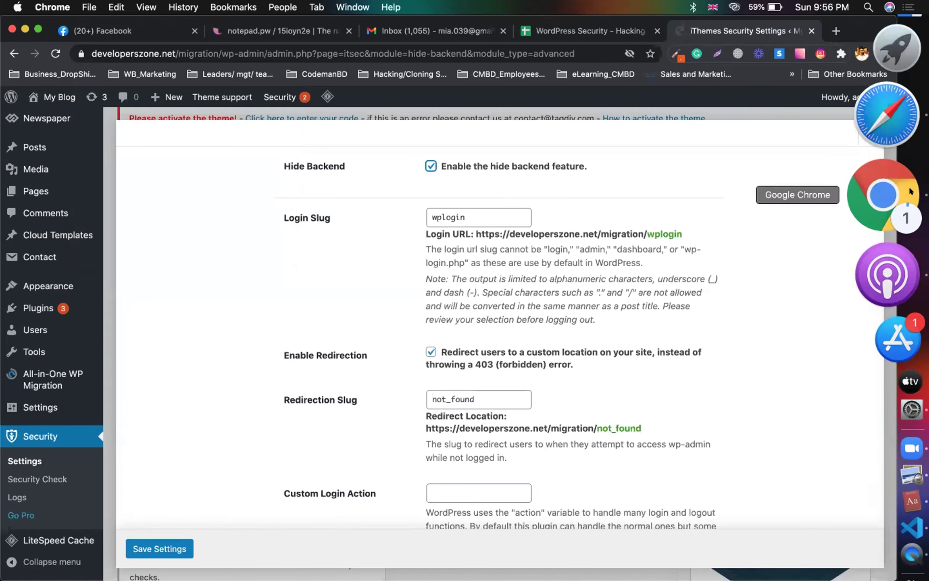
Step: Load developerszone.net/migration/wp-admin in a new browser tab
{"action": "left_click", "coordinate": [861, 52]}
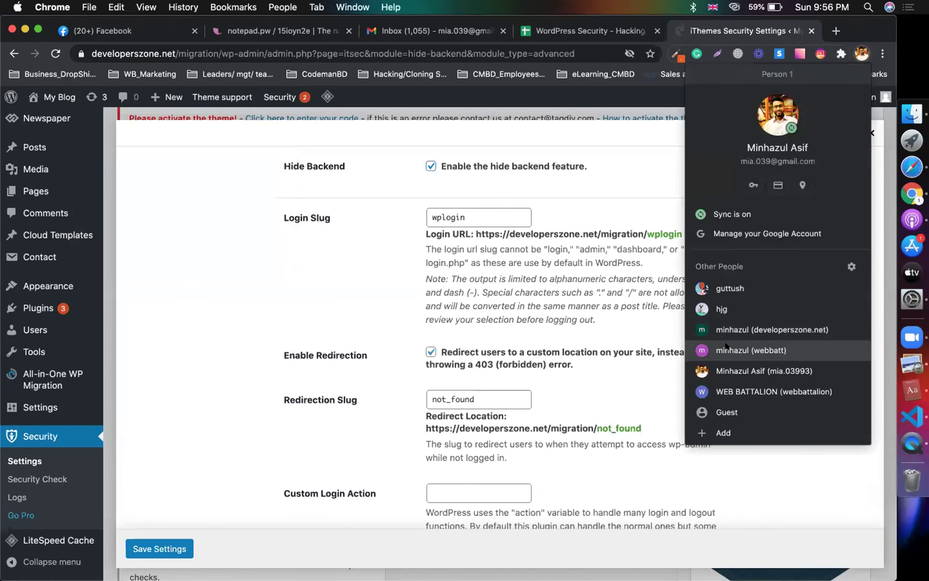
{"action": "left_click", "coordinate": [766, 351]}
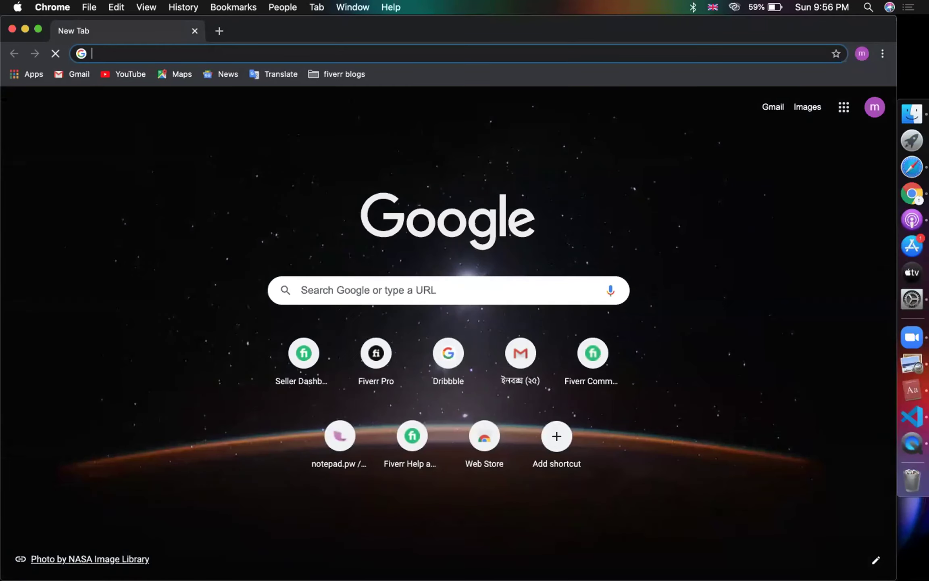
{"action": "left_click", "coordinate": [12, 28]}
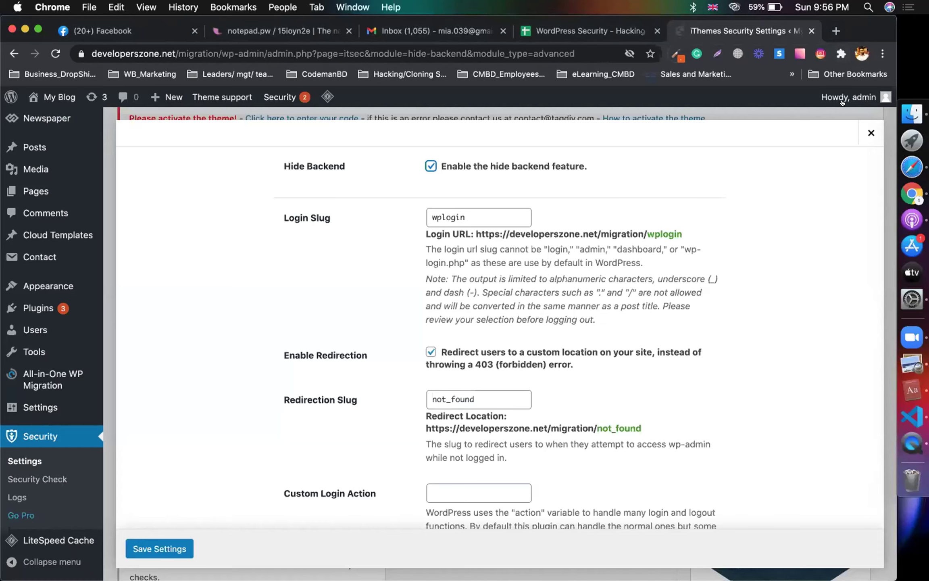
{"action": "left_click", "coordinate": [832, 28]}
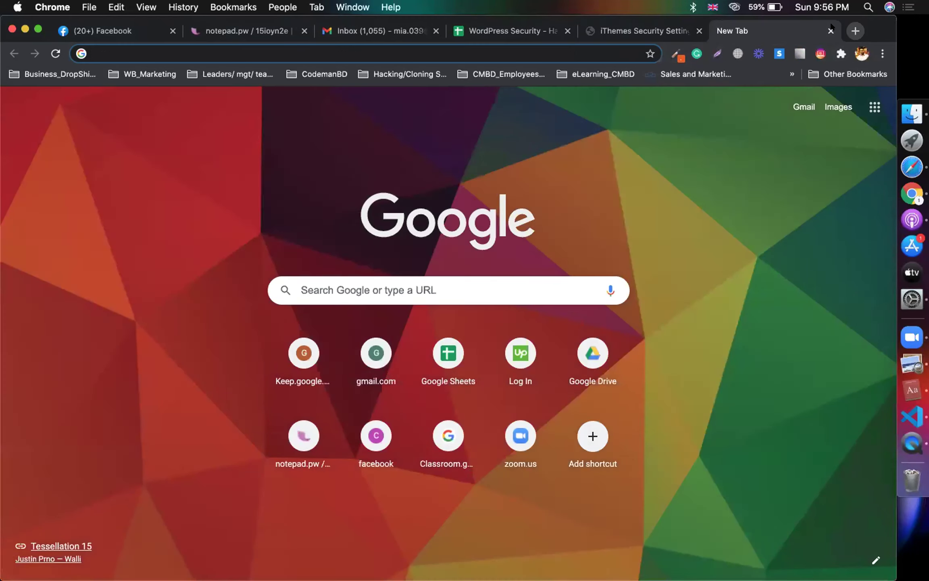
{"action": "type", "text": "de"}
{"action": "key", "text": "Right"}
{"action": "key", "text": "BackSpace"}
{"action": "key", "text": "BackSpace"}
{"action": "key", "text": "BackSpace"}
{"action": "key", "text": "BackSpace"}
{"action": "key", "text": "BackSpace"}
{"action": "key", "text": "BackSpace"}
{"action": "key", "text": "BackSpace"}
{"action": "key", "text": "BackSpace"}
{"action": "key", "text": "BackSpace"}
{"action": "key", "text": "BackSpace"}
{"action": "key", "text": "BackSpace"}
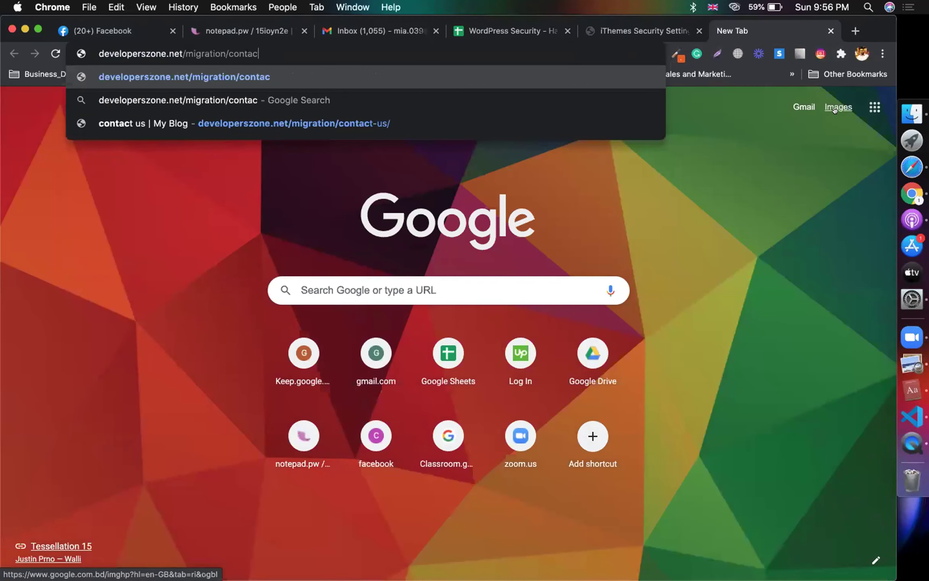
{"action": "type", "text": "wp-admin"}
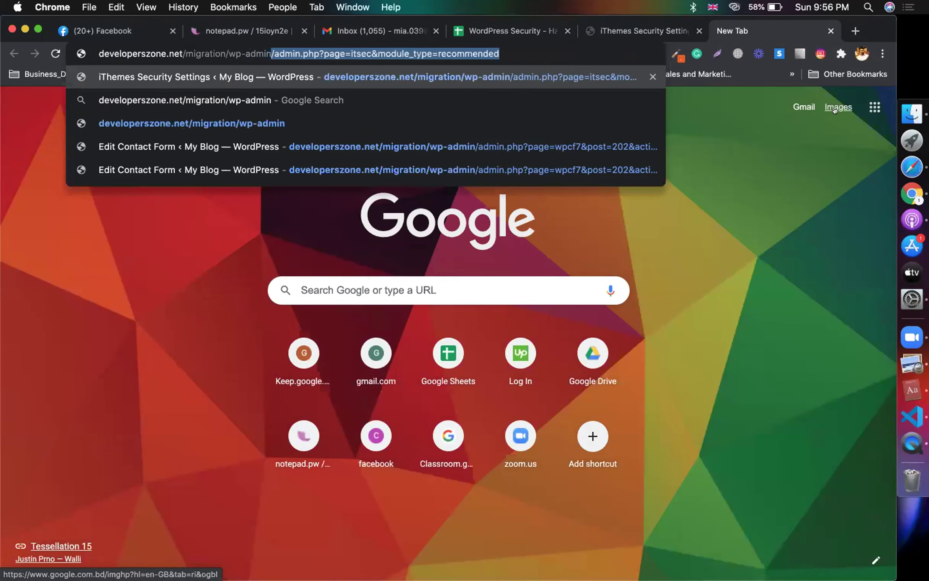
{"action": "key", "text": "BackSpace"}
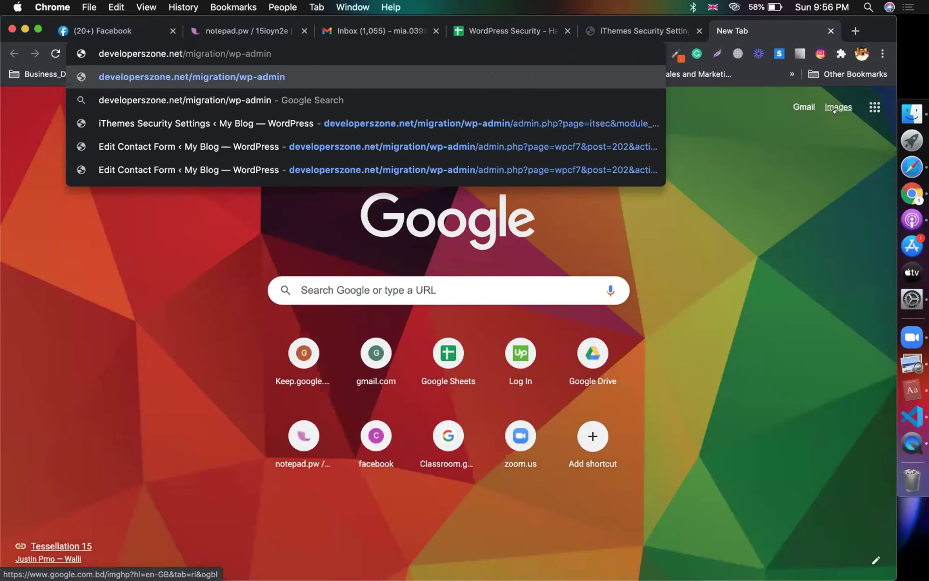
{"action": "key", "text": "Return"}
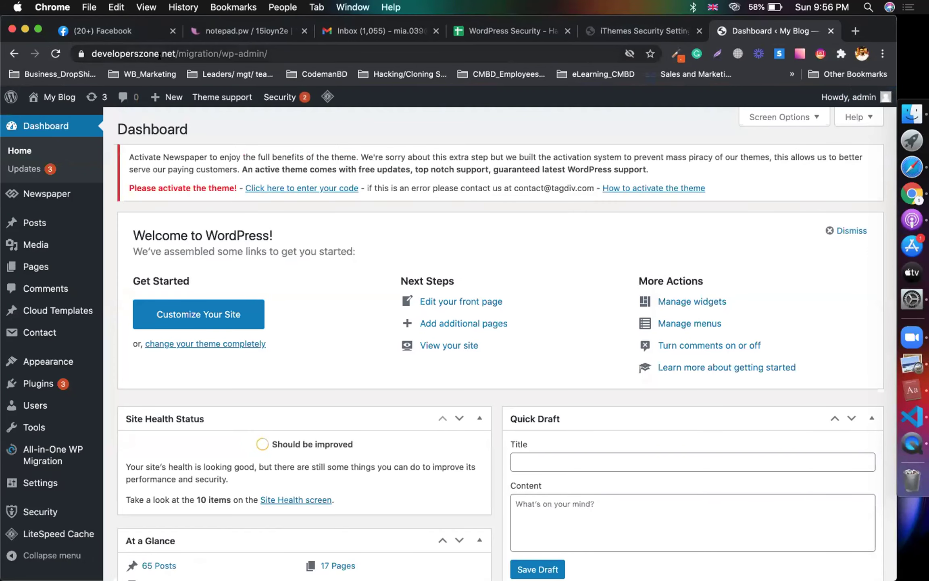
Step: Load developerszone.net/wp-admin and attempt the Bot Verification reCAPTCHA
{"action": "left_click_drag", "start_coordinate": [177, 48], "coordinate": [551, 55]}
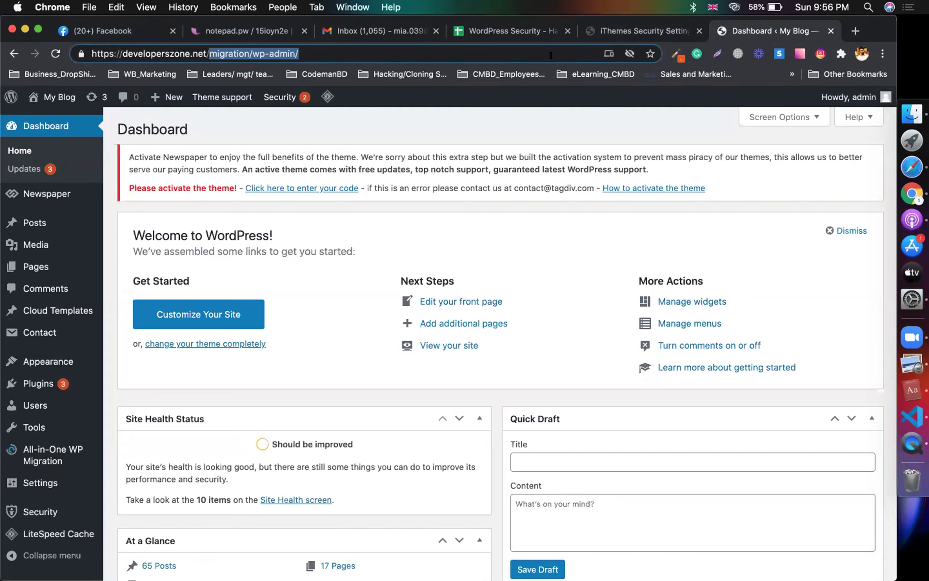
{"action": "key", "text": "BackSpace"}
{"action": "type", "text": "wp-admin"}
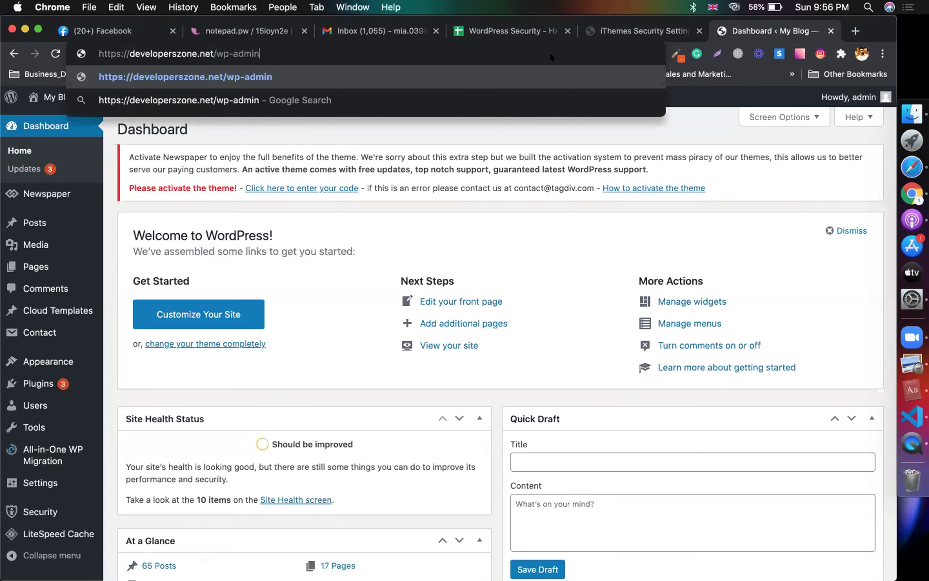
{"action": "key", "text": "Return"}
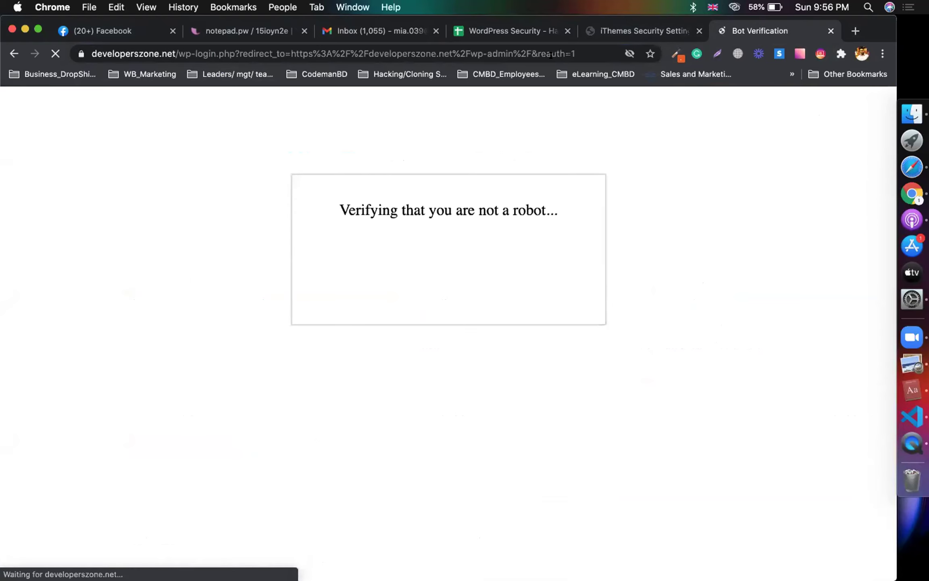
{"action": "left_click", "coordinate": [632, 28]}
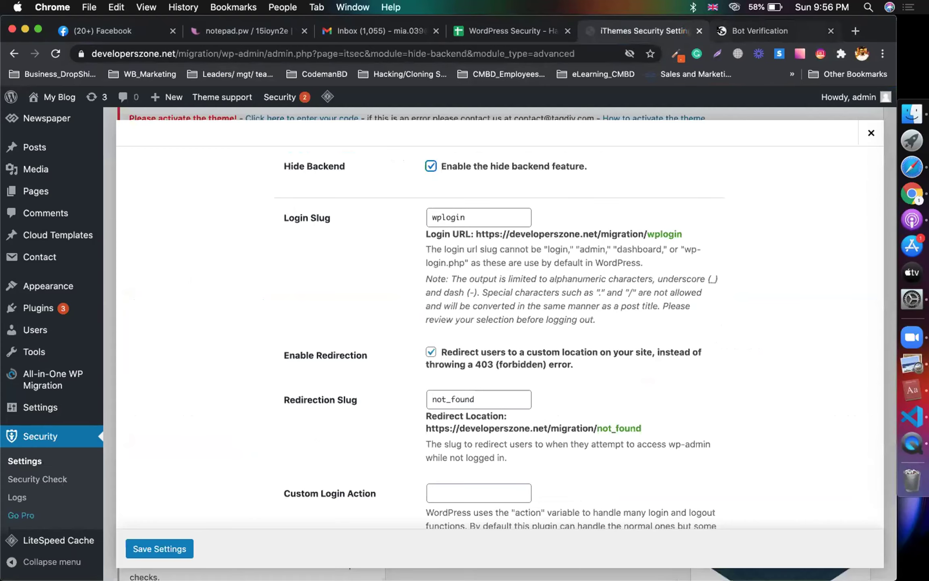
{"action": "left_click", "coordinate": [747, 30]}
{"action": "left_click", "coordinate": [356, 269]}
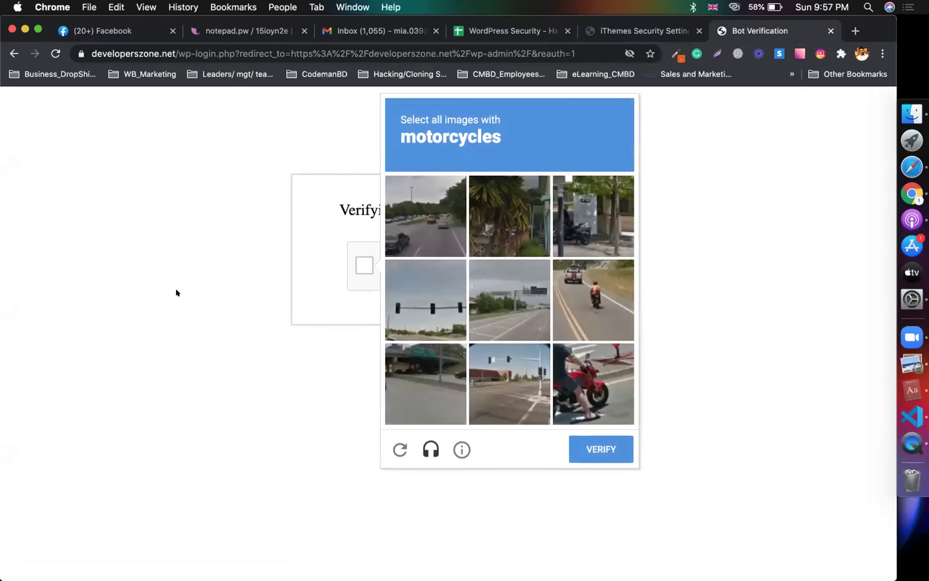
{"action": "left_click", "coordinate": [657, 33]}
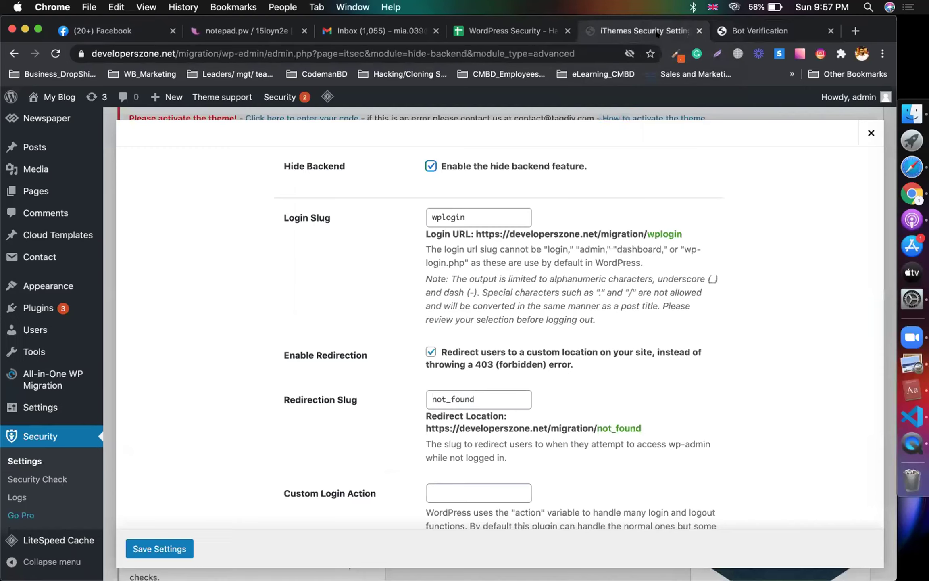
Step: Change the Hide Backend login slug from wplogin to baba and save
{"action": "double_click", "coordinate": [489, 220]}
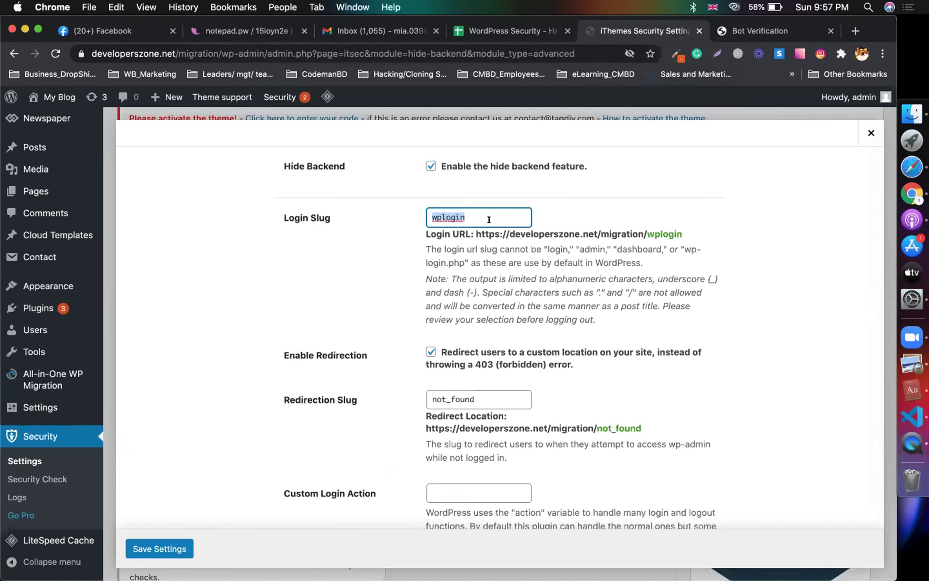
{"action": "type", "text": "mi"}
{"action": "key", "text": "BackSpace"}
{"action": "key", "text": "BackSpace"}
{"action": "type", "text": "mi"}
{"action": "key", "text": "BackSpace"}
{"action": "key", "text": "BackSpace"}
{"action": "type", "text": "baba"}
{"action": "double_click", "coordinate": [490, 214]}
{"action": "left_click", "coordinate": [610, 212]}
{"action": "double_click", "coordinate": [499, 211]}
{"action": "left_click", "coordinate": [129, 552]}
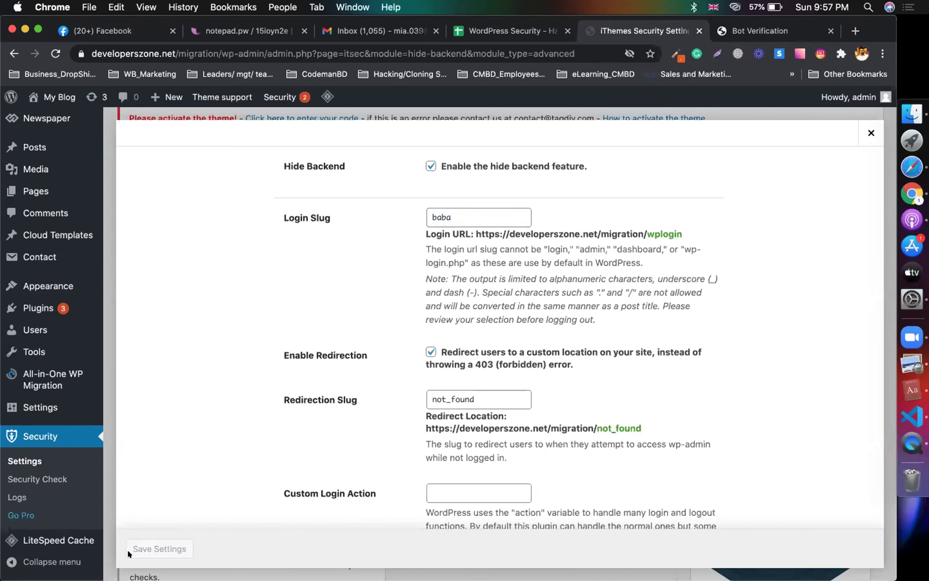
Step: Save Hide Backend again and select the site's wp-admin address in the address bar
{"action": "scroll", "coordinate": [152, 210], "scroll_direction": "down", "scroll_amount": 3}
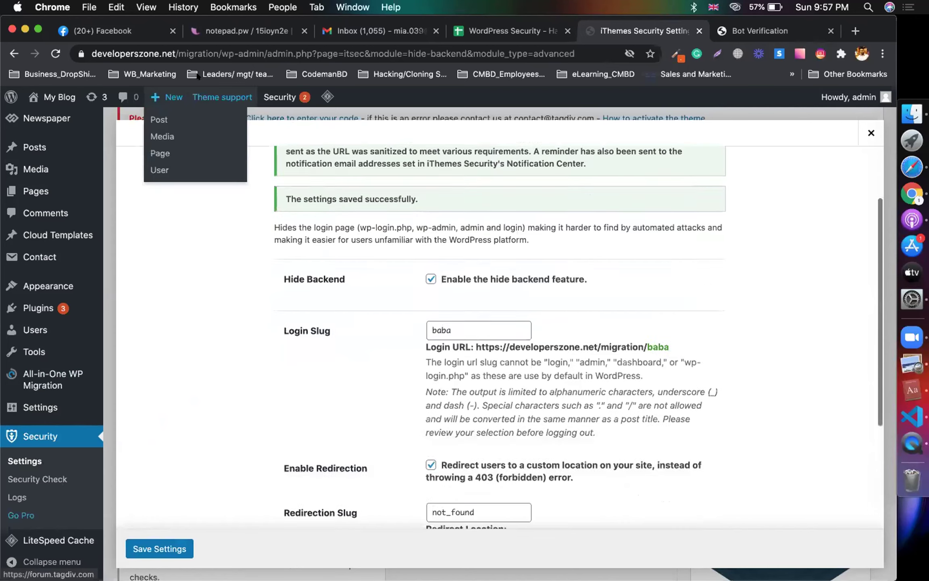
{"action": "scroll", "coordinate": [170, 322], "scroll_direction": "down", "scroll_amount": 4}
{"action": "left_click", "coordinate": [135, 545]}
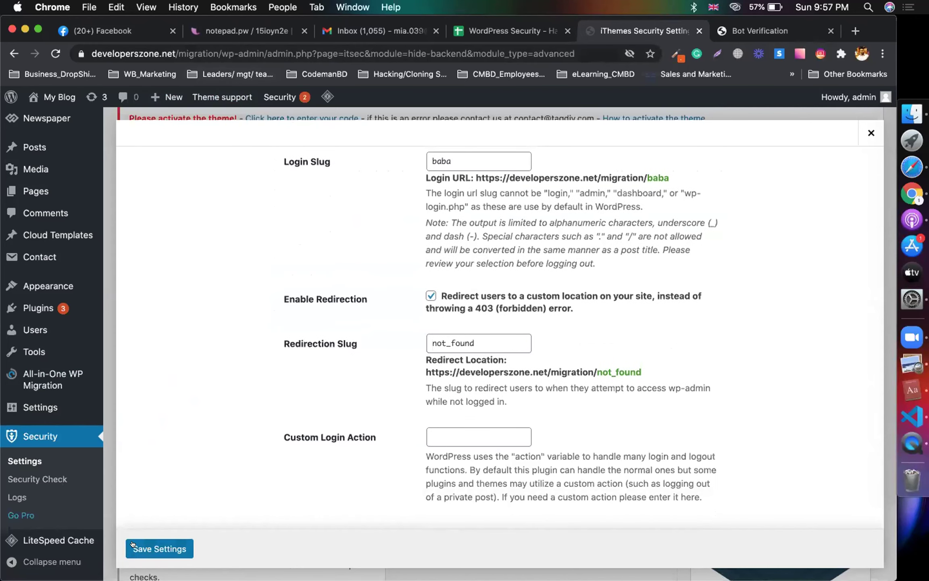
{"action": "left_click", "coordinate": [221, 50]}
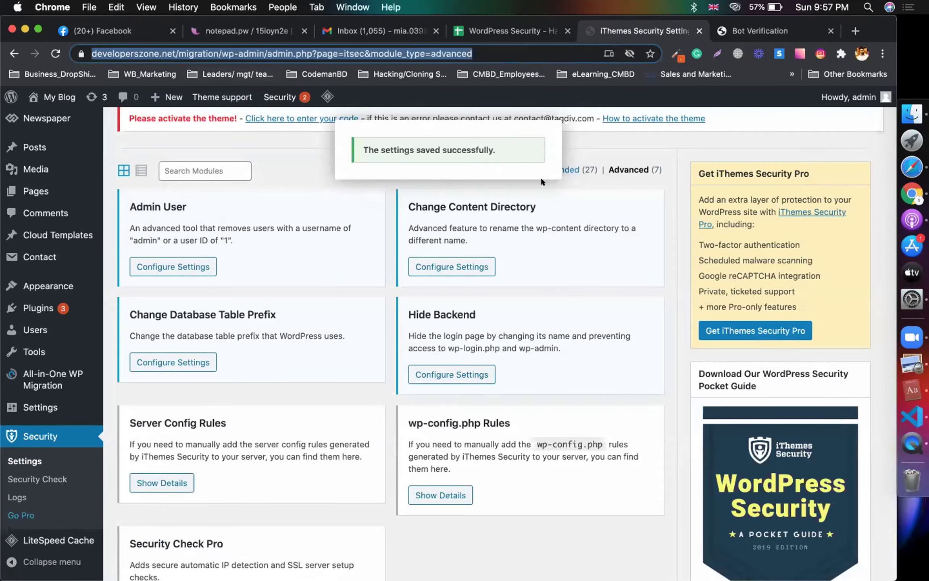
{"action": "left_click", "coordinate": [219, 49]}
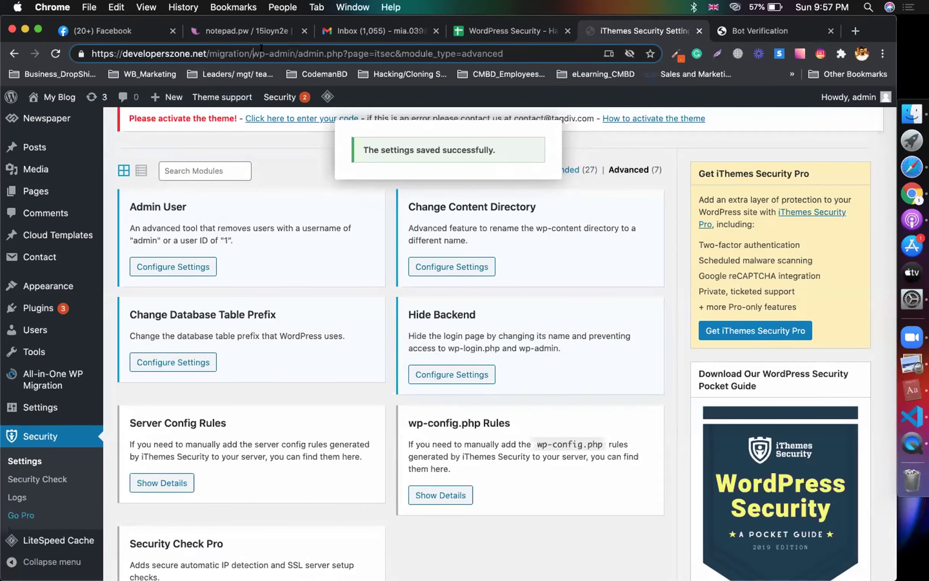
{"action": "left_click_drag", "start_coordinate": [92, 53], "coordinate": [292, 53]}
Step: Load the copied wp-admin address in an incognito window, landing on the 404 page
{"action": "key", "text": "super+c"}
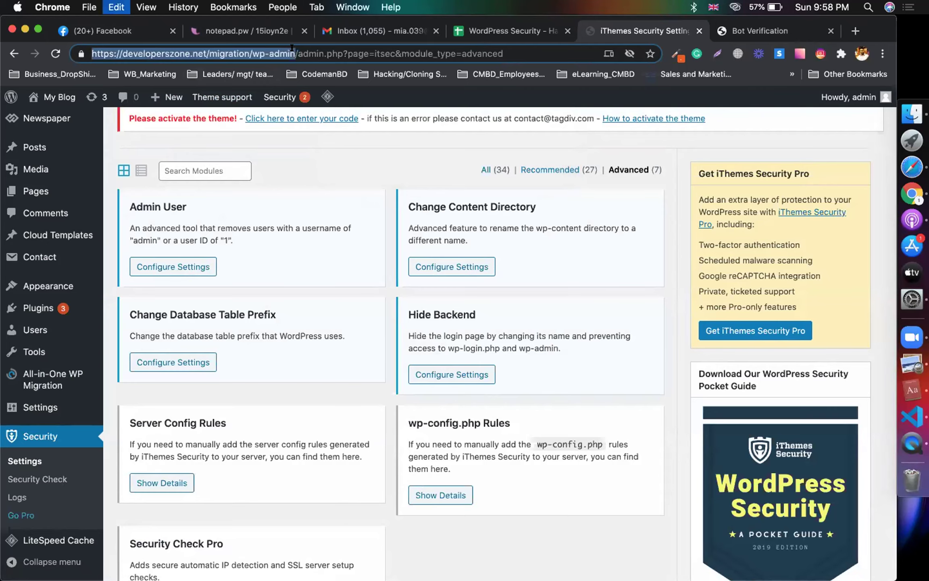
{"action": "key", "text": "super+shift+n"}
{"action": "key", "text": "super+v"}
{"action": "key", "text": "Return"}
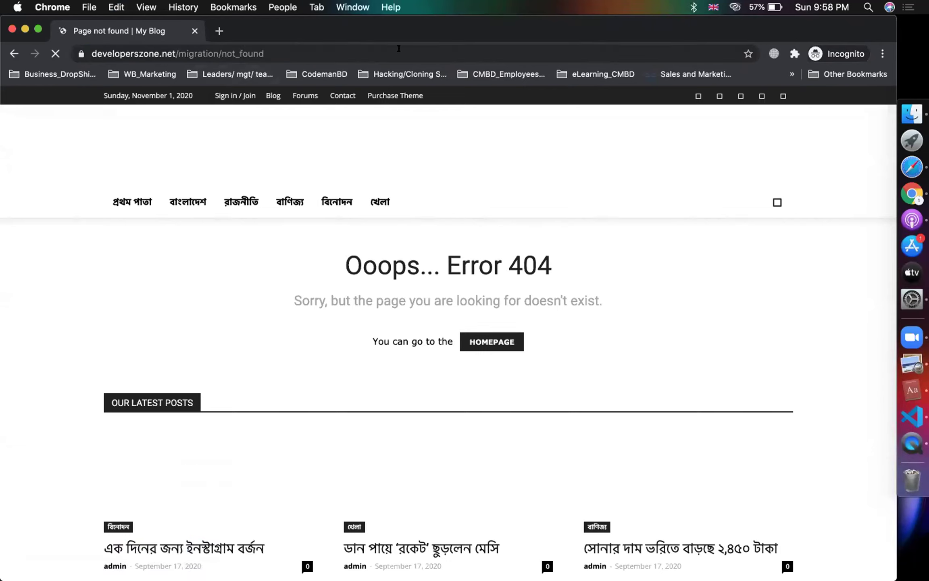
Step: Replace not_found with baba in the address and load the new login URL
{"action": "double_click", "coordinate": [221, 51]}
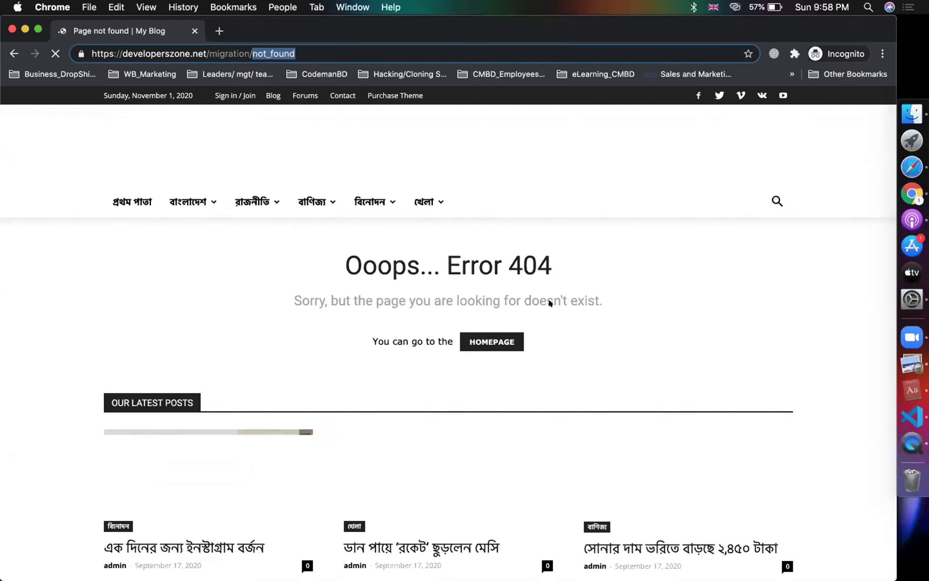
{"action": "key", "text": "Left"}
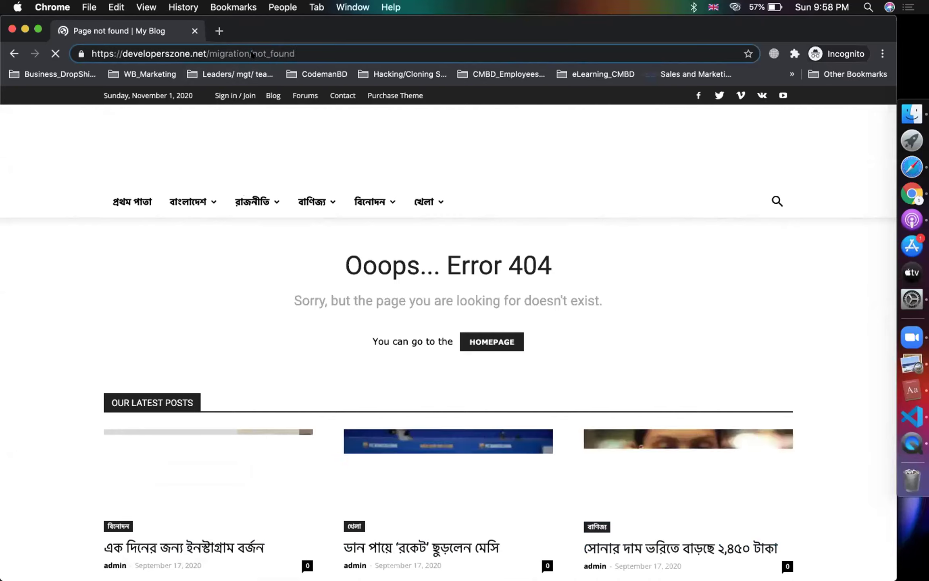
{"action": "double_click", "coordinate": [314, 48]}
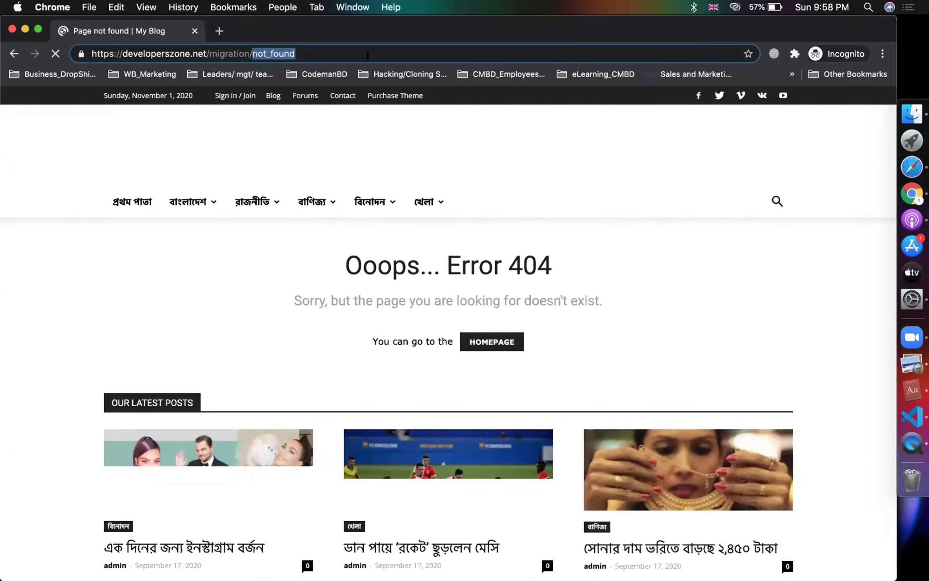
{"action": "type", "text": "baba"}
{"action": "key", "text": "Return"}
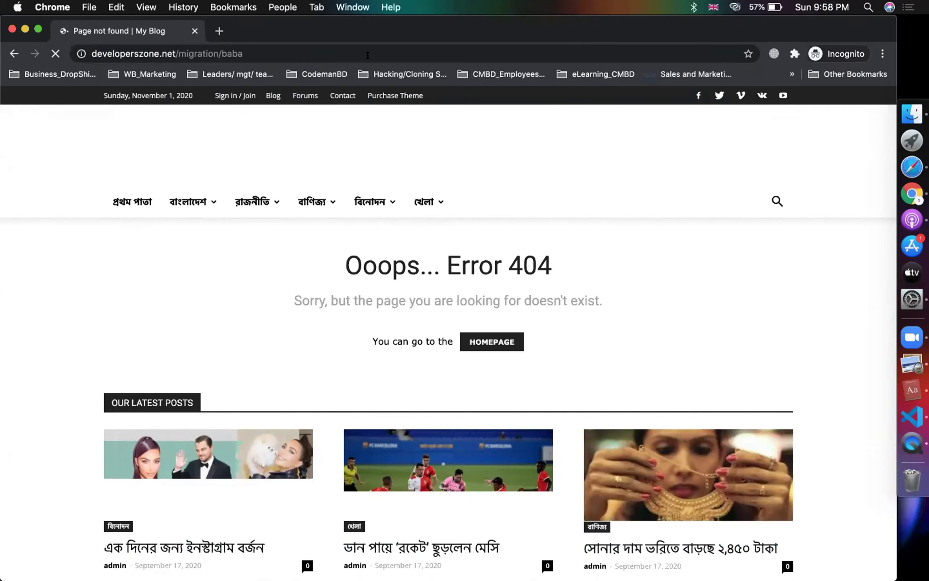
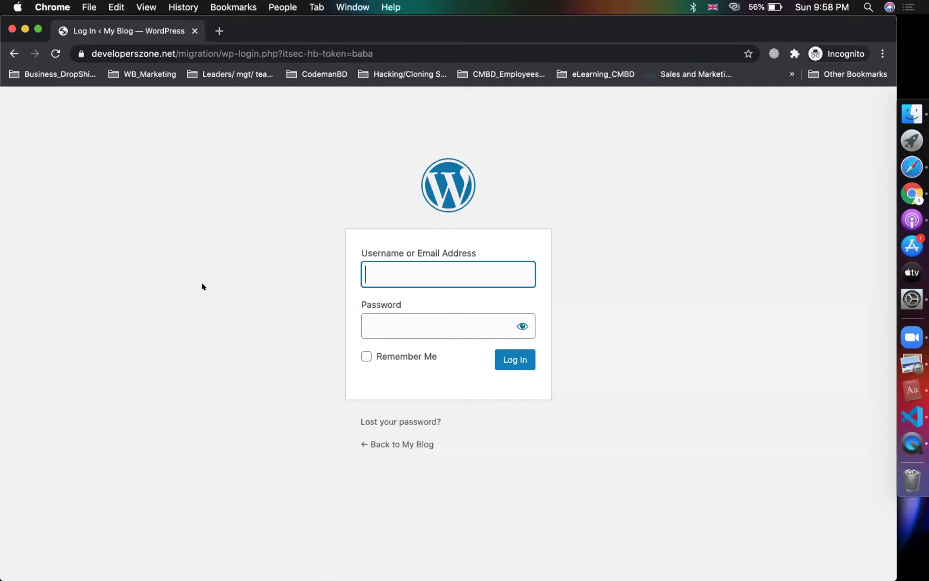
Step: Load the login page at the 'baba' slug in incognito, then close the incognito window
{"action": "left_click_drag", "start_coordinate": [401, 54], "coordinate": [253, 54]}
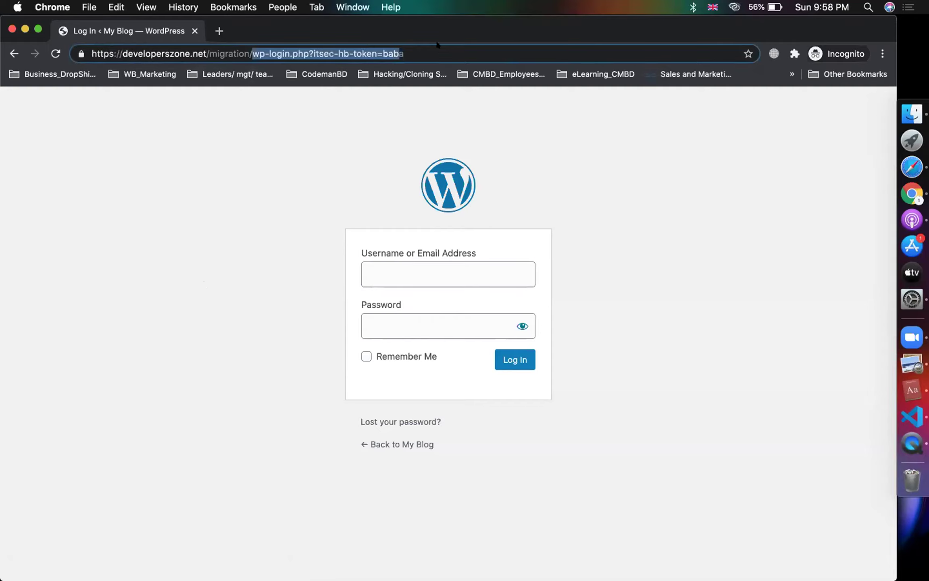
{"action": "left_click", "coordinate": [349, 53]}
{"action": "left_click_drag", "start_coordinate": [251, 46], "coordinate": [806, 48]}
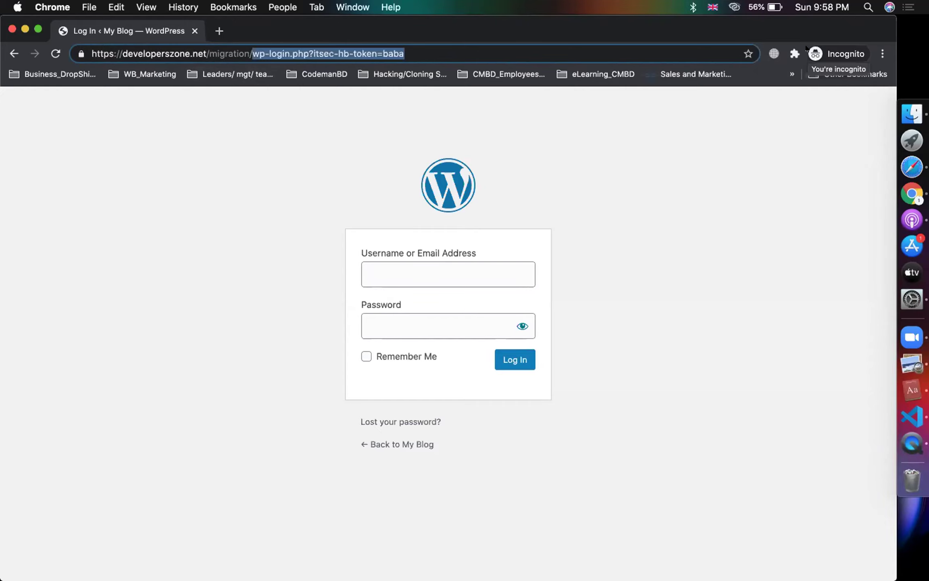
{"action": "type", "text": "baba"}
{"action": "key", "text": "Return"}
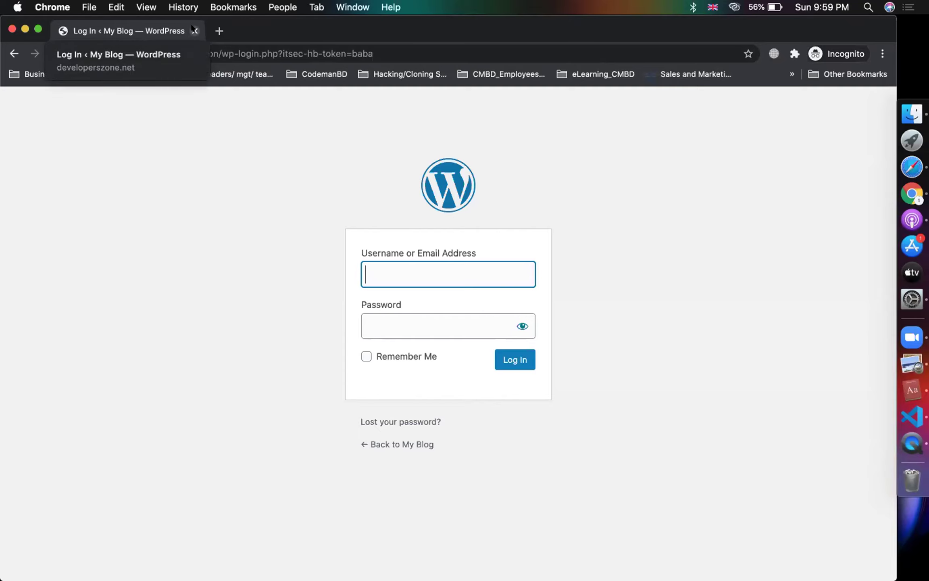
{"action": "left_click", "coordinate": [198, 156]}
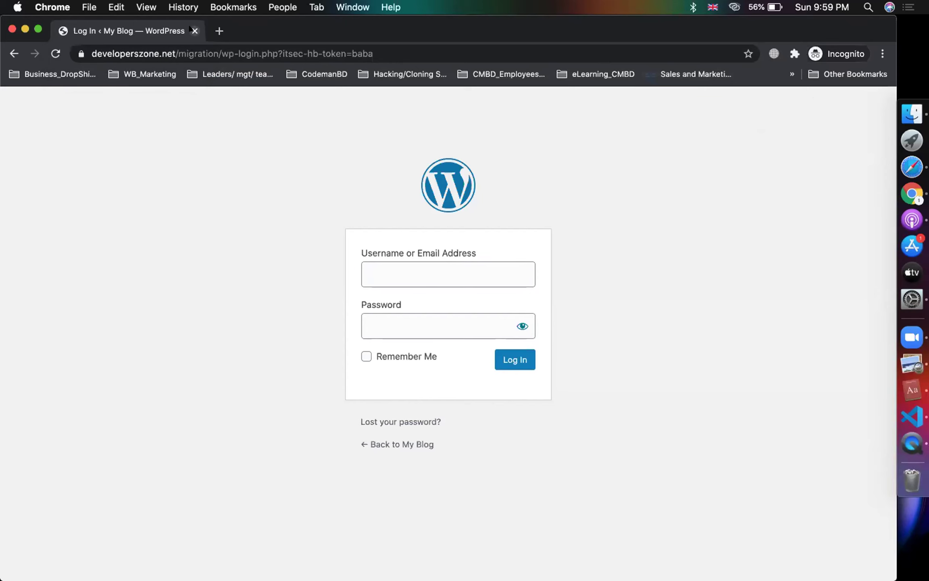
{"action": "left_click", "coordinate": [195, 30]}
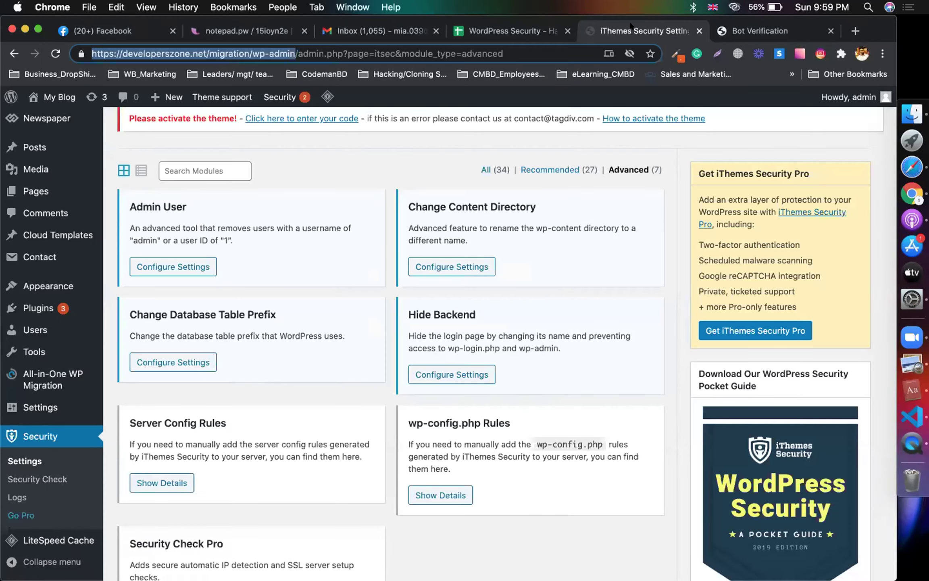
{"action": "left_click", "coordinate": [481, 36]}
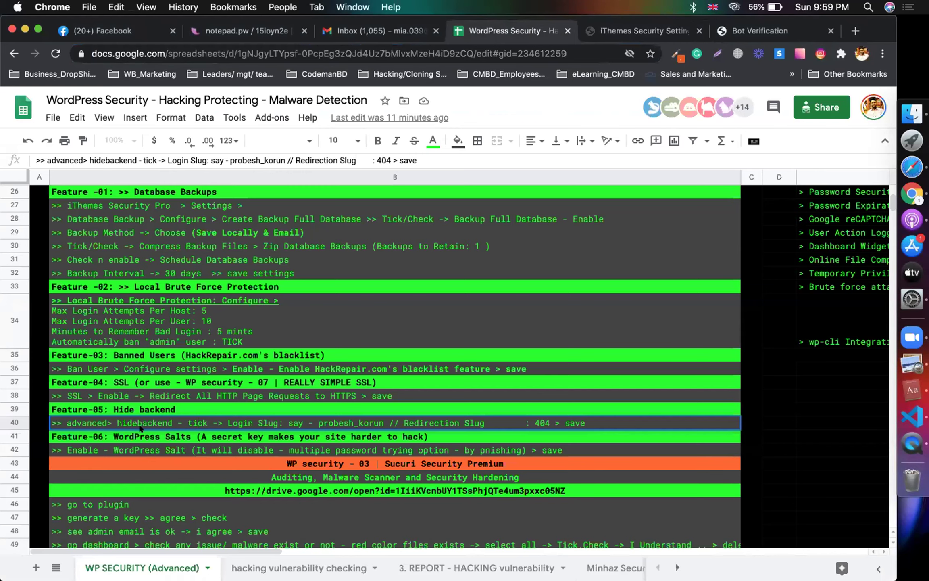
{"action": "left_click", "coordinate": [119, 450]}
{"action": "left_click", "coordinate": [154, 436]}
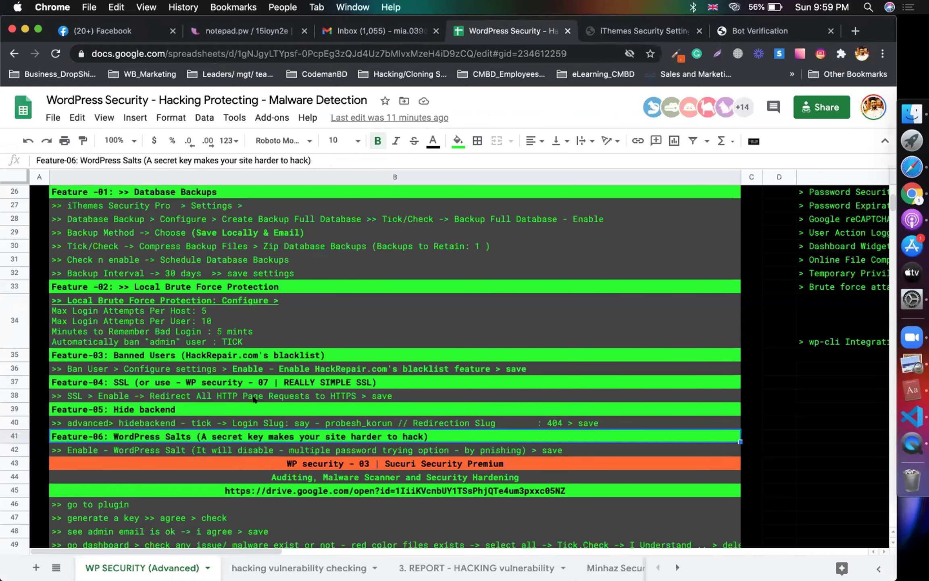
{"action": "scroll", "coordinate": [254, 400], "scroll_direction": "down", "scroll_amount": 1}
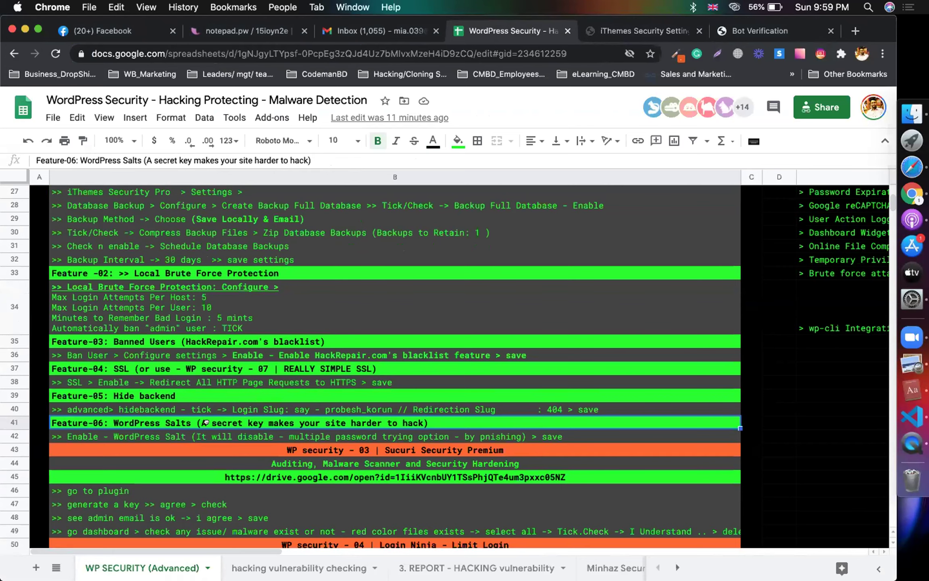
{"action": "left_click", "coordinate": [633, 31]}
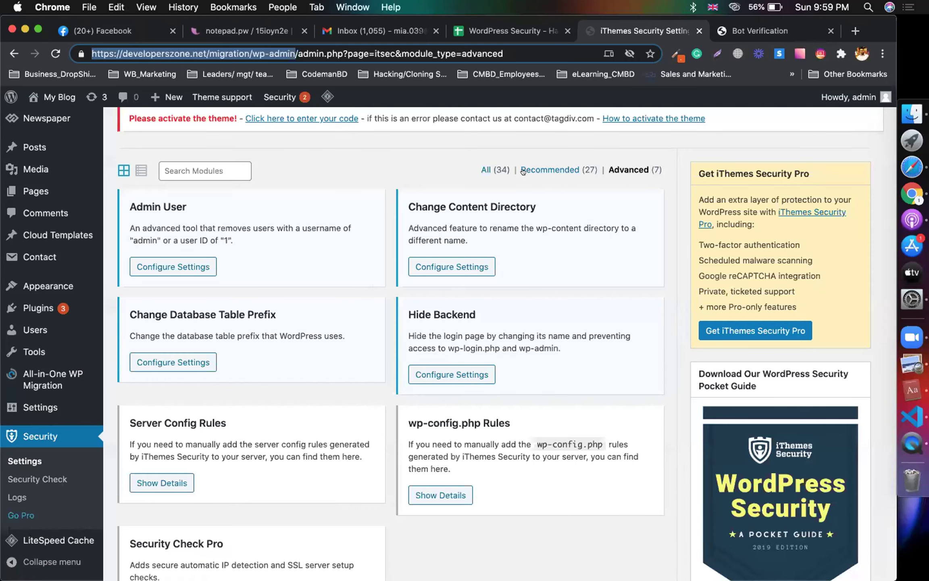
Step: Show all 34 security modules and open the WordPress Salts card's settings
{"action": "left_click", "coordinate": [493, 166]}
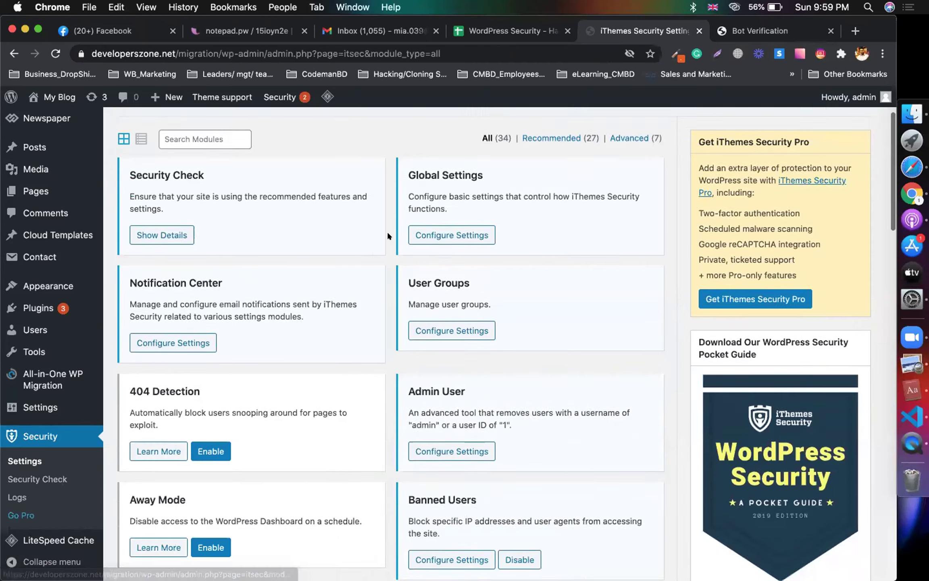
{"action": "scroll", "coordinate": [387, 234], "scroll_direction": "down", "scroll_amount": 10}
{"action": "scroll", "coordinate": [387, 234], "scroll_direction": "down", "scroll_amount": 8}
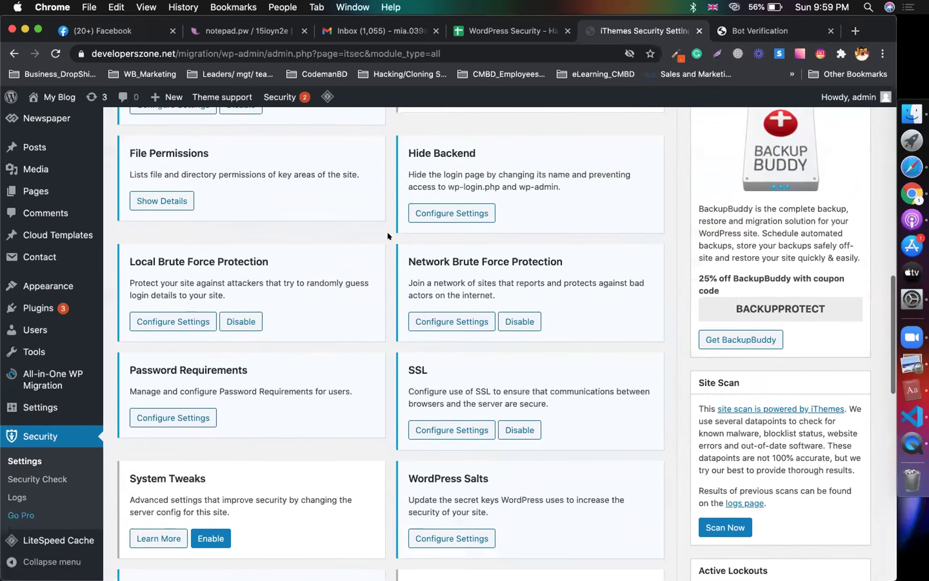
{"action": "scroll", "coordinate": [424, 390], "scroll_direction": "down", "scroll_amount": 3}
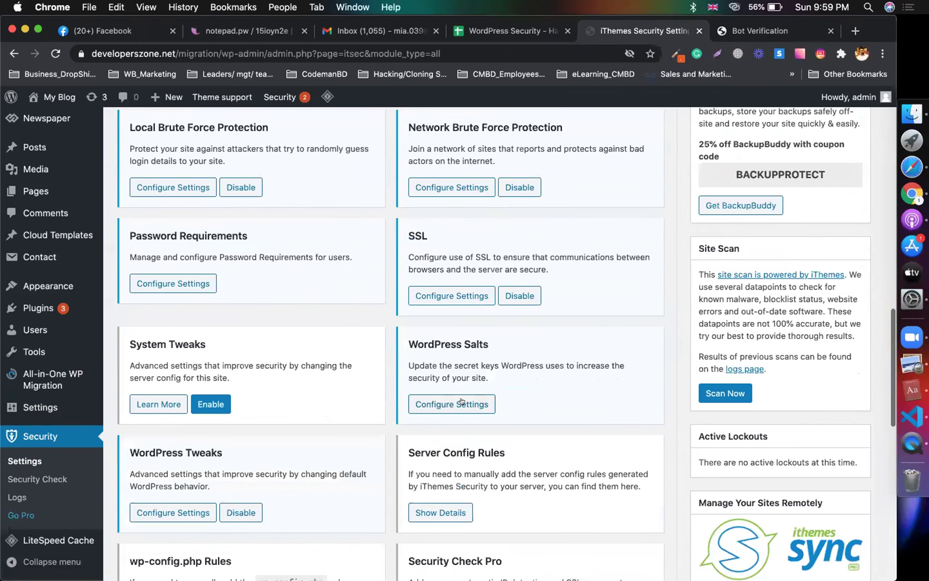
{"action": "left_click", "coordinate": [466, 400]}
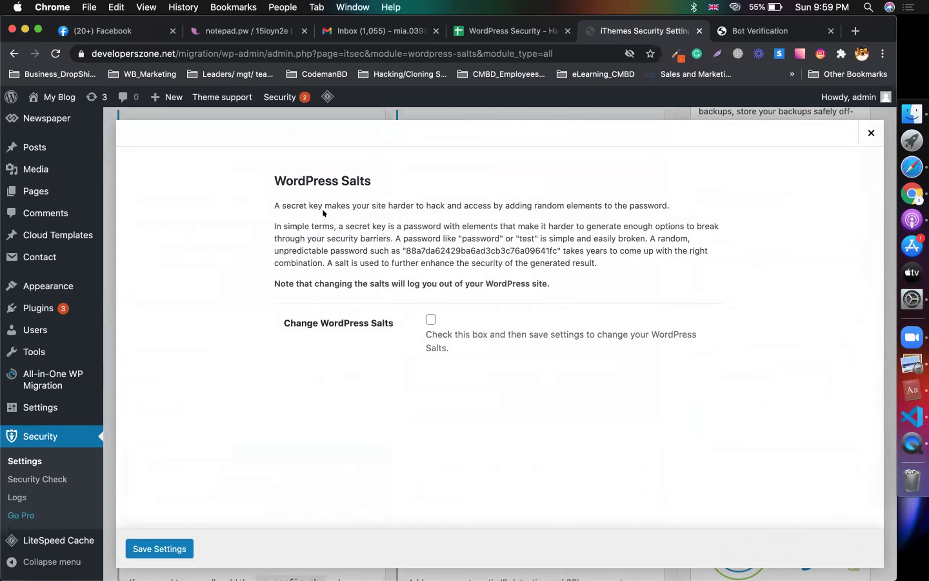
Step: Tick Change WordPress Salts, review its explanation, and save the settings
{"action": "left_click", "coordinate": [429, 320]}
{"action": "left_click_drag", "start_coordinate": [271, 200], "coordinate": [365, 201]}
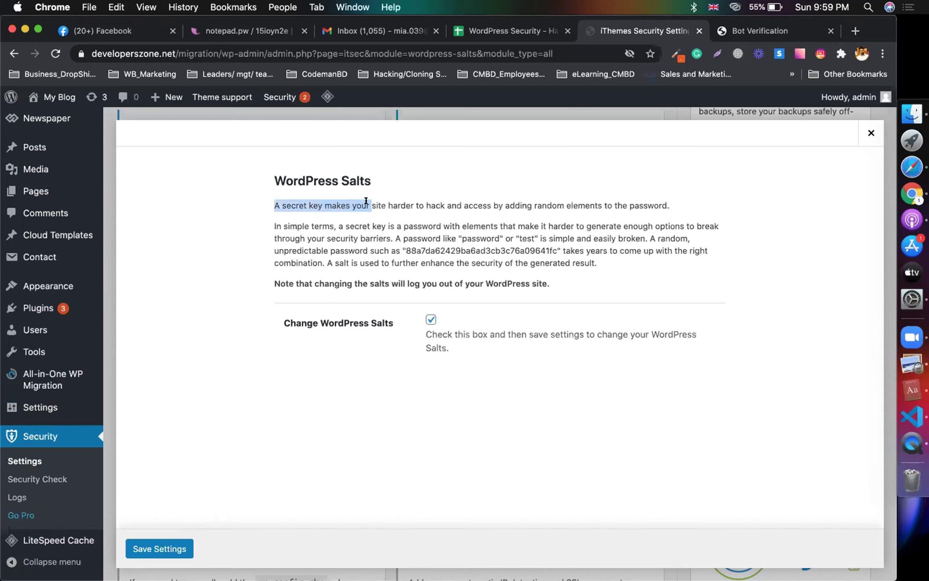
{"action": "left_click", "coordinate": [384, 201]}
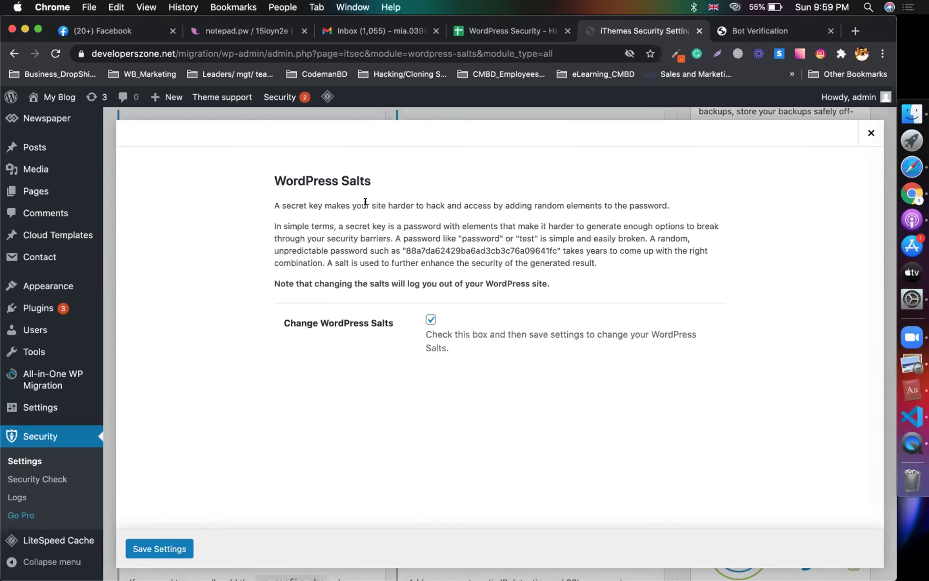
{"action": "left_click_drag", "start_coordinate": [374, 202], "coordinate": [684, 201]}
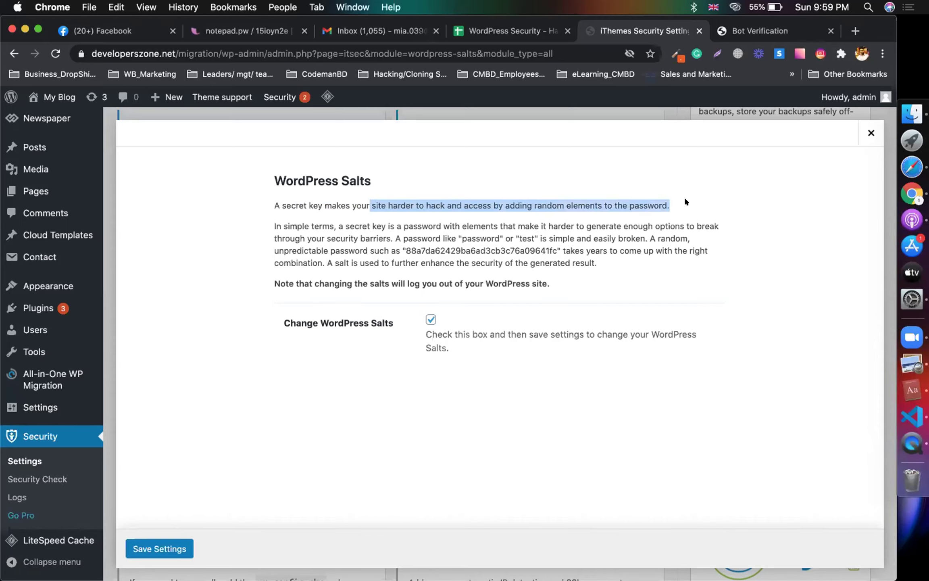
{"action": "left_click", "coordinate": [760, 36]}
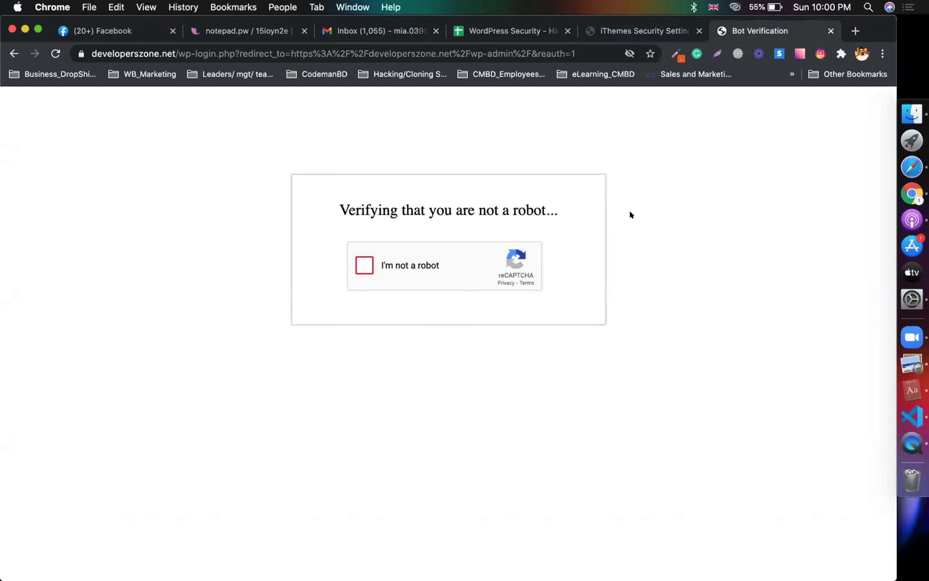
{"action": "left_click", "coordinate": [624, 29]}
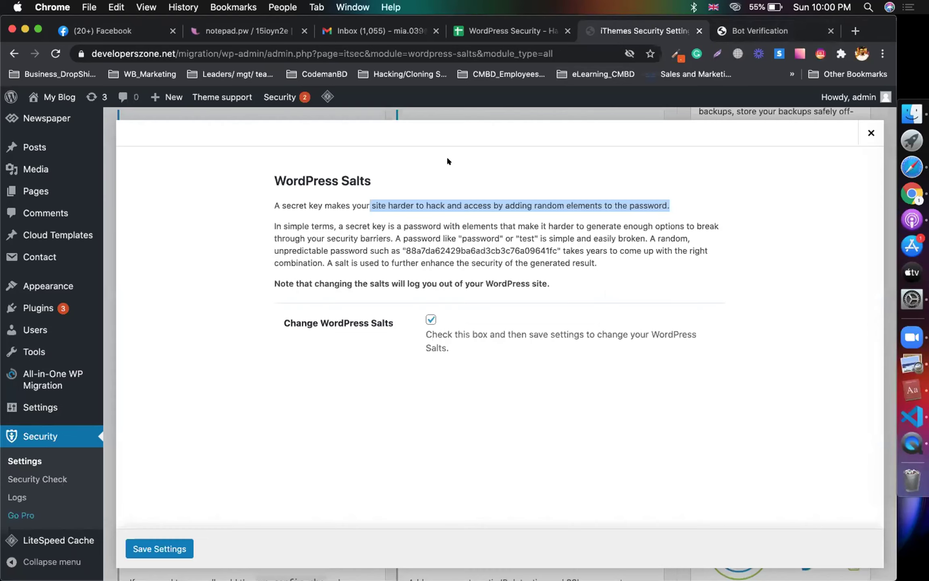
{"action": "double_click", "coordinate": [285, 207]}
{"action": "left_click", "coordinate": [322, 202]}
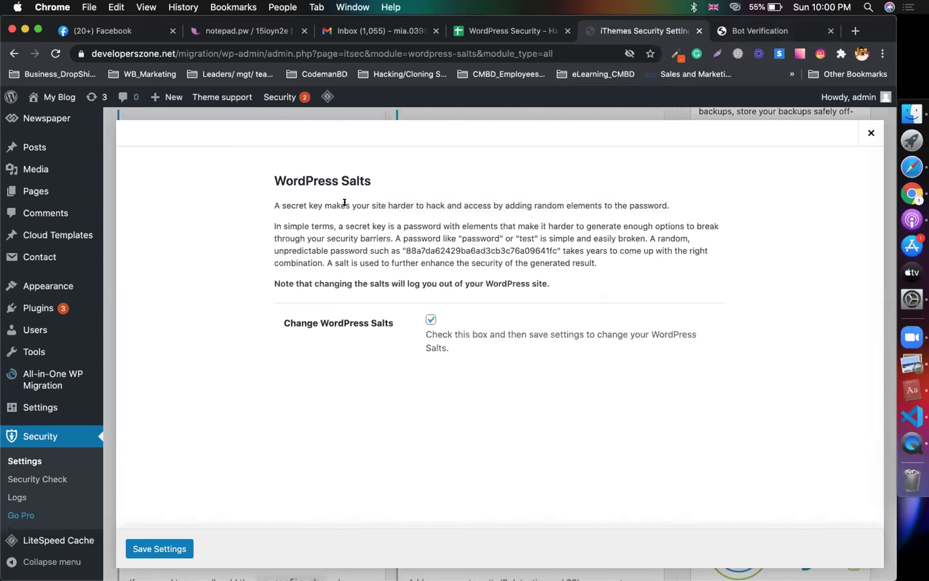
{"action": "left_click", "coordinate": [371, 205]}
{"action": "left_click", "coordinate": [745, 204], "text": "shift"}
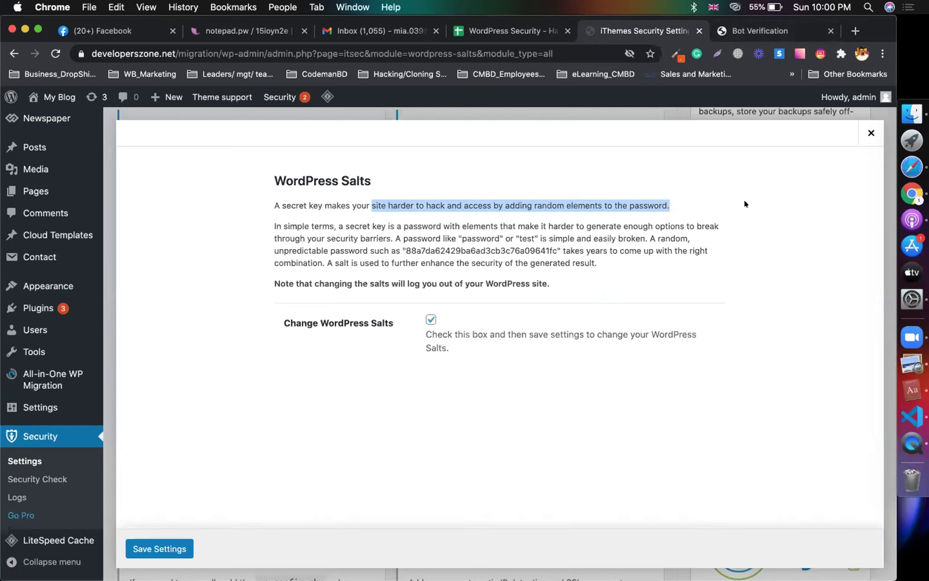
{"action": "left_click", "coordinate": [374, 260]}
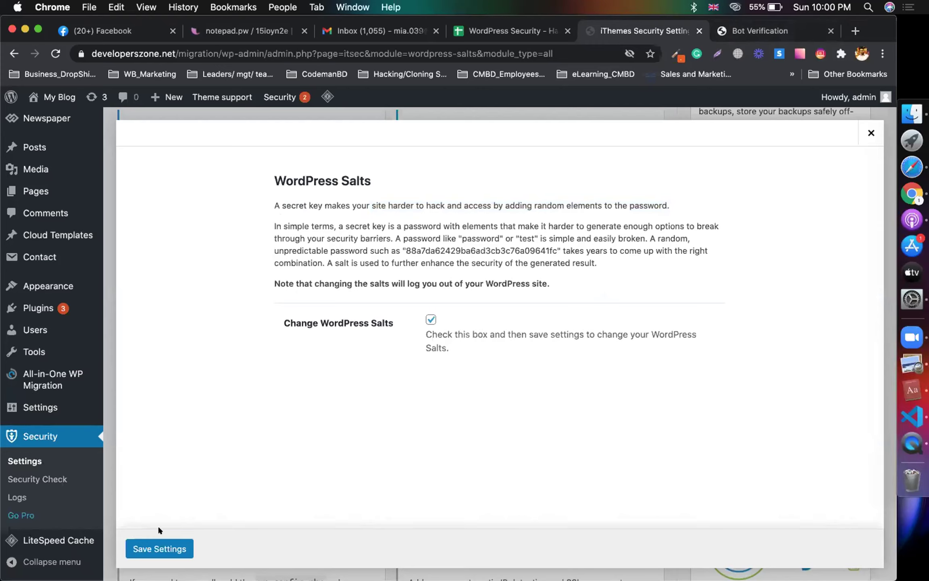
{"action": "left_click", "coordinate": [137, 542]}
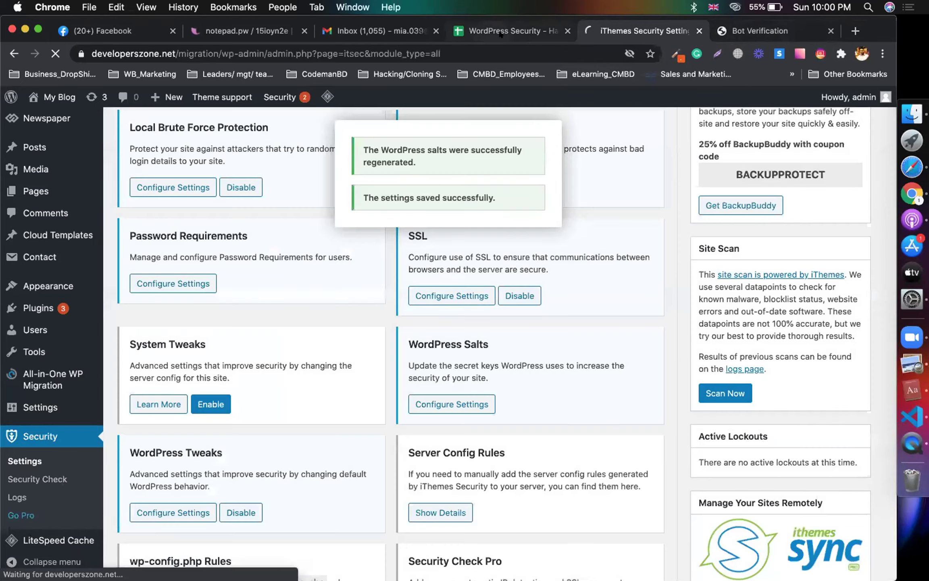
Step: Check the row 42 salts note in the notes spreadsheet, then view the logged-out login page
{"action": "left_click", "coordinate": [501, 35]}
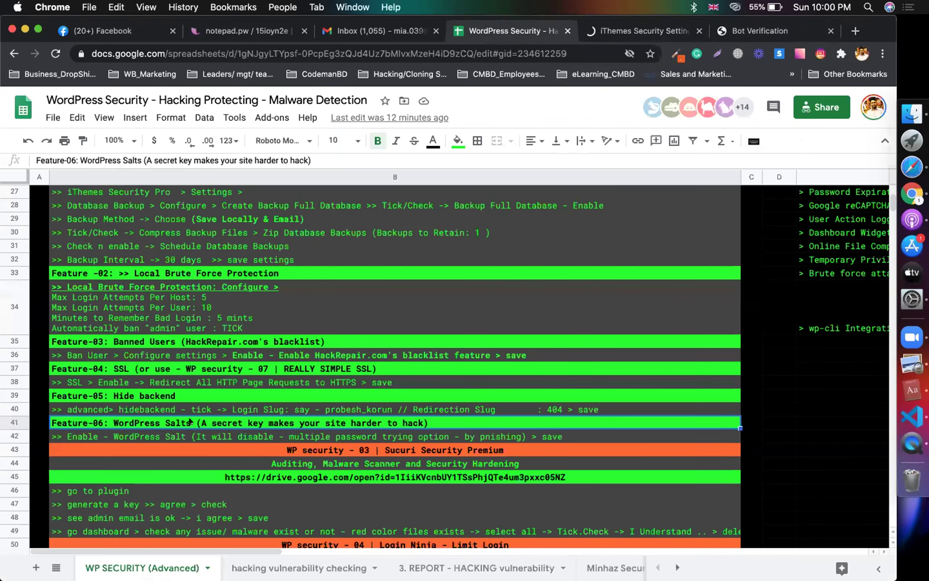
{"action": "left_click", "coordinate": [149, 433]}
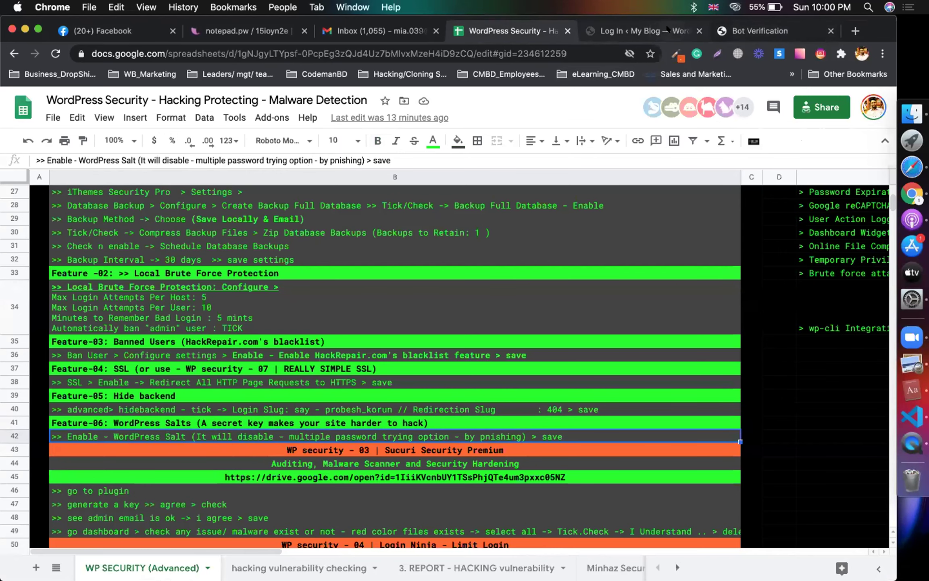
{"action": "left_click", "coordinate": [640, 31]}
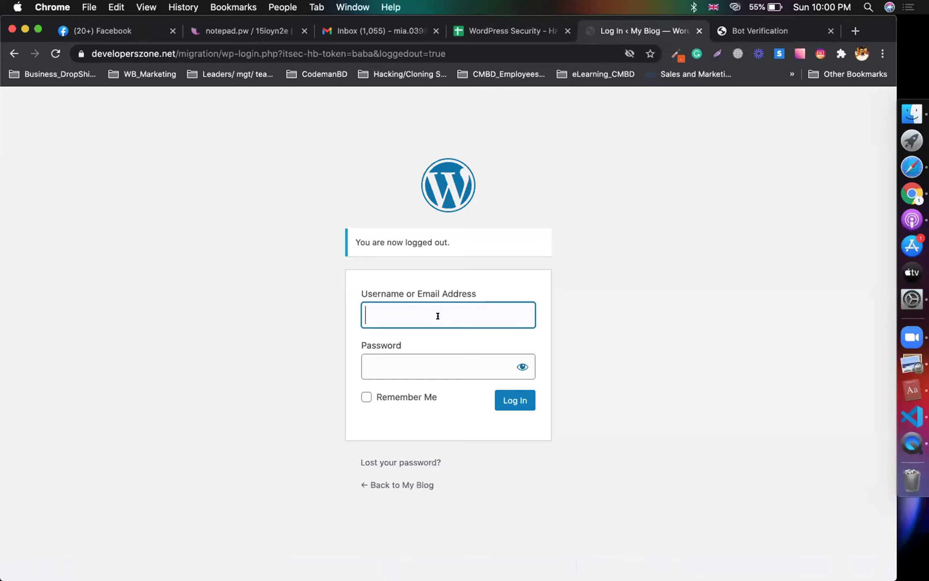
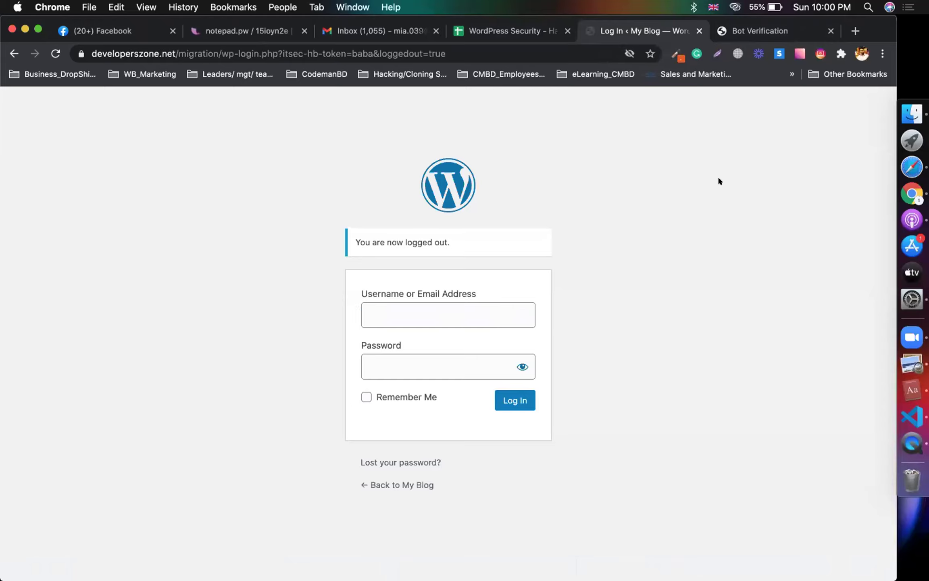
Step: Enter the admin username in the login page's Username or Email Address field
{"action": "left_click", "coordinate": [394, 317]}
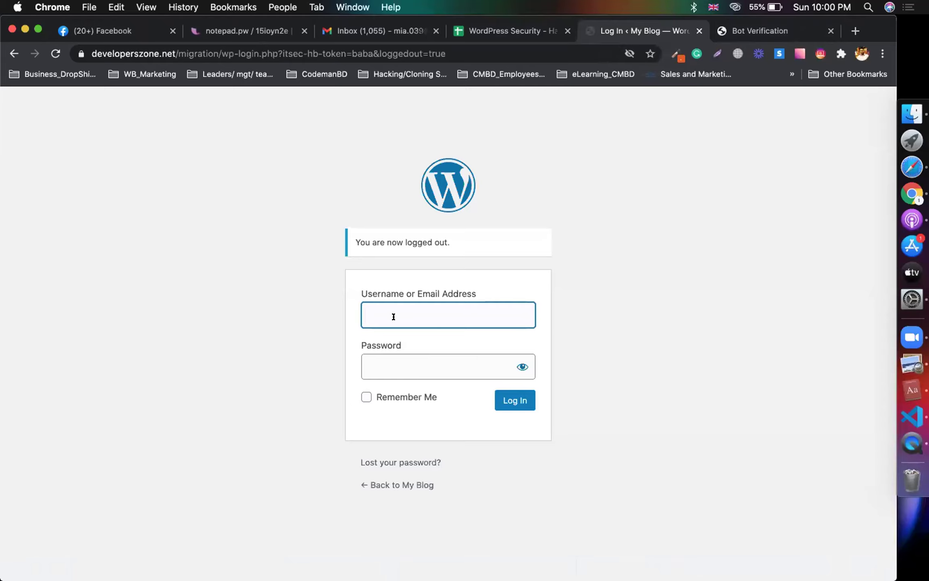
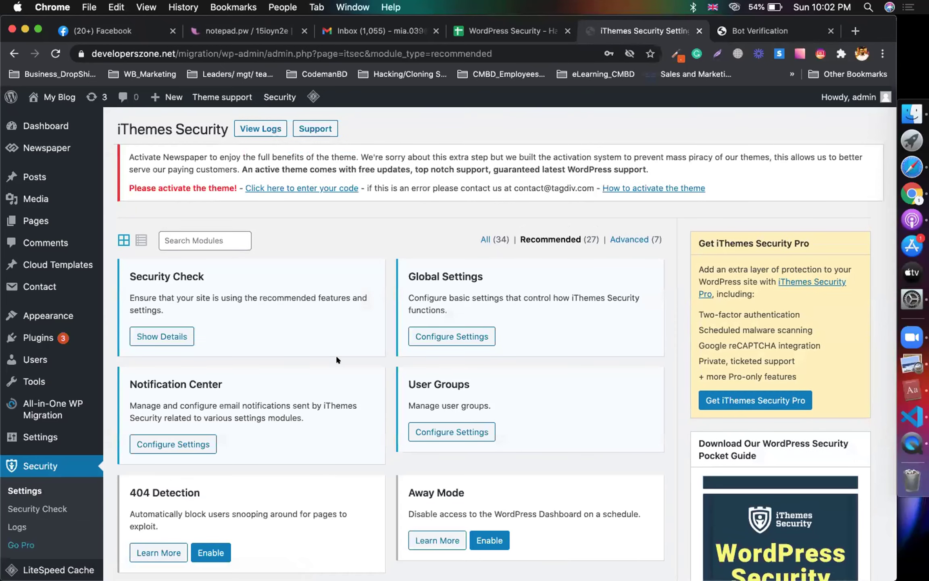
Step: Scroll through the iThemes Security page and highlight the Away Mode heading text
{"action": "scroll", "coordinate": [337, 358], "scroll_direction": "down", "scroll_amount": 5}
{"action": "scroll", "coordinate": [337, 357], "scroll_direction": "down", "scroll_amount": 3}
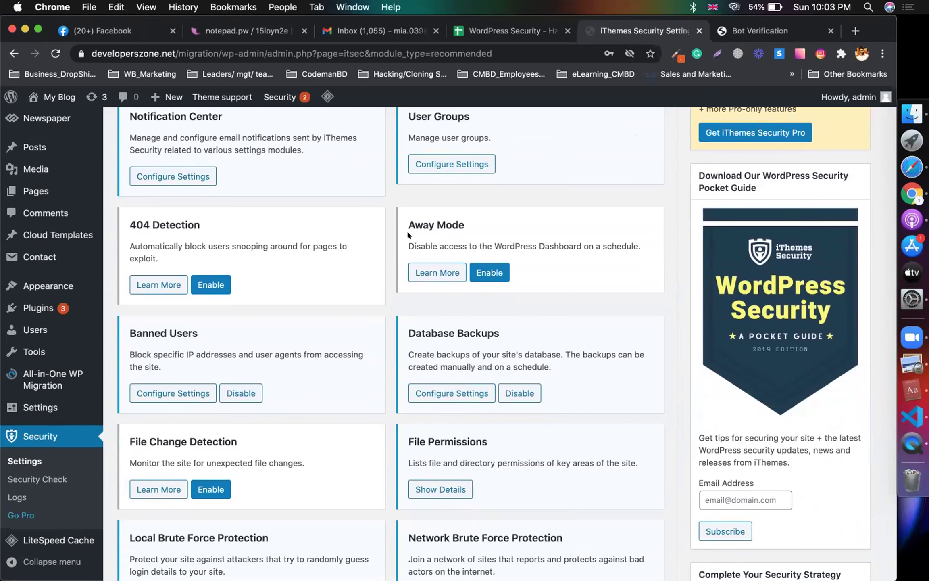
{"action": "left_click_drag", "start_coordinate": [446, 220], "coordinate": [406, 219]}
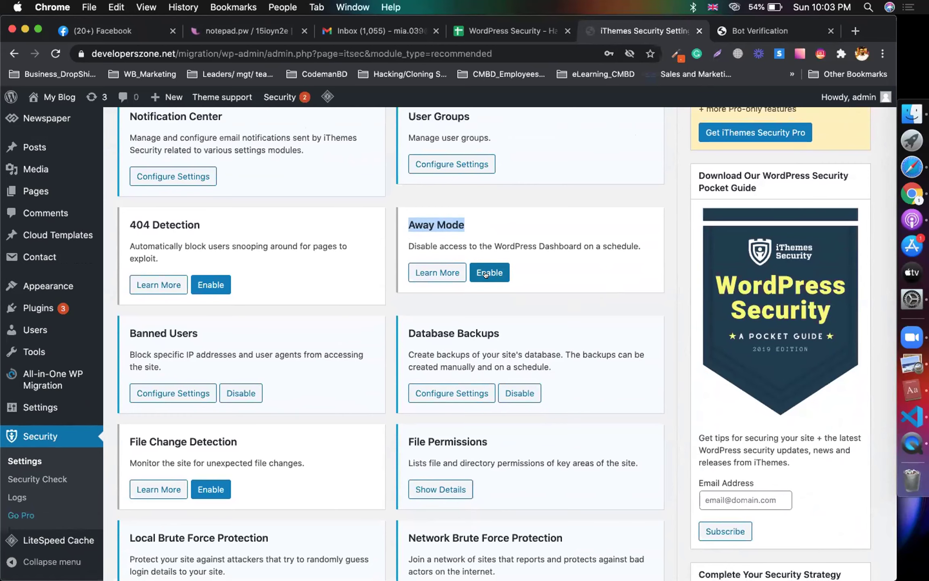
{"action": "scroll", "coordinate": [353, 333], "scroll_direction": "down", "scroll_amount": 5}
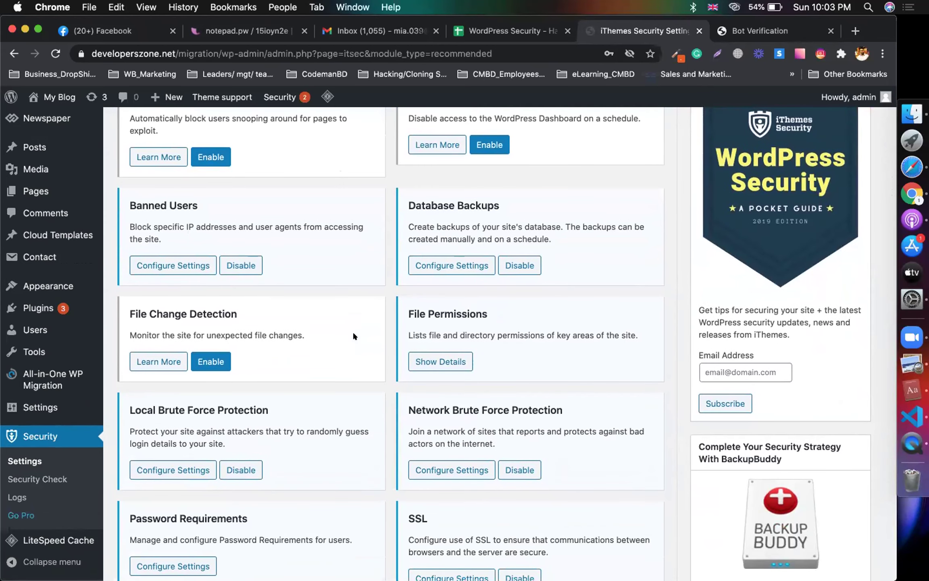
{"action": "scroll", "coordinate": [354, 336], "scroll_direction": "up", "scroll_amount": 1}
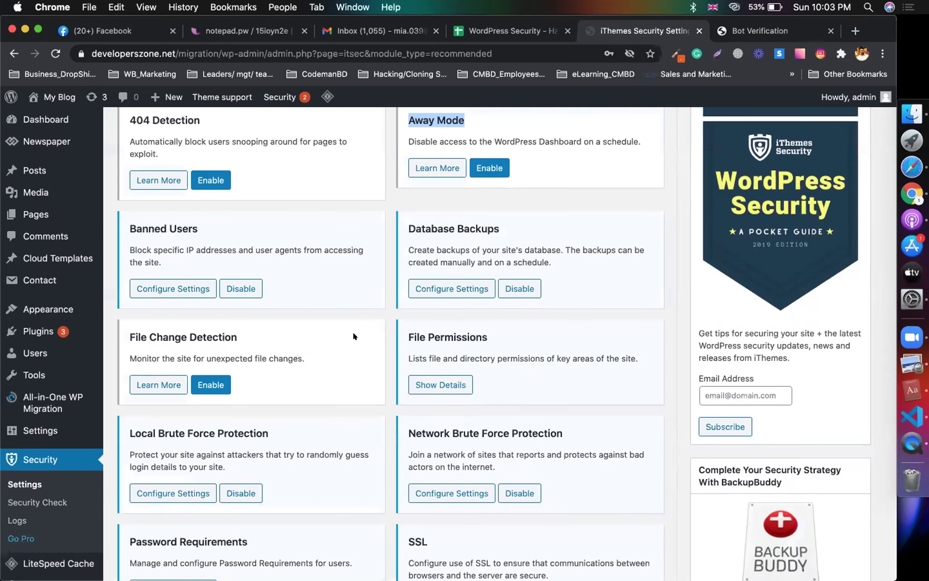
{"action": "scroll", "coordinate": [354, 333], "scroll_direction": "down", "scroll_amount": 5}
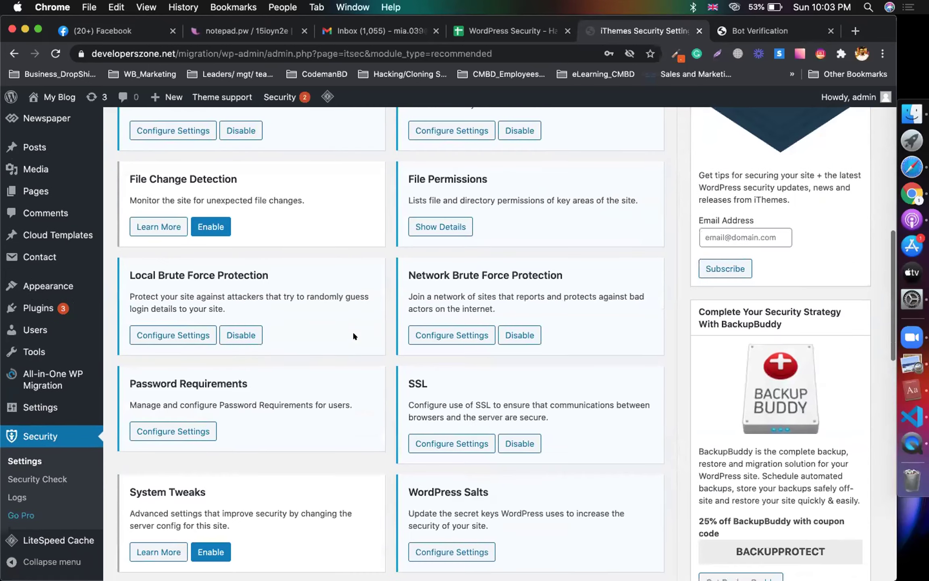
{"action": "scroll", "coordinate": [353, 335], "scroll_direction": "down", "scroll_amount": 1}
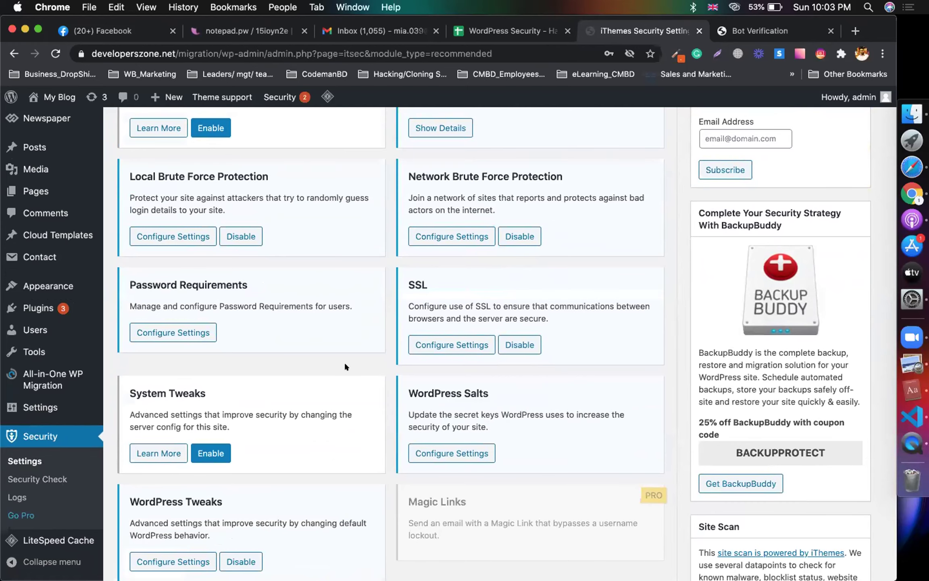
{"action": "scroll", "coordinate": [344, 362], "scroll_direction": "down", "scroll_amount": 3}
{"action": "scroll", "coordinate": [622, 282], "scroll_direction": "up", "scroll_amount": 1}
{"action": "scroll", "coordinate": [622, 281], "scroll_direction": "down", "scroll_amount": 15}
{"action": "scroll", "coordinate": [622, 281], "scroll_direction": "up", "scroll_amount": 14}
{"action": "scroll", "coordinate": [622, 284], "scroll_direction": "up", "scroll_amount": 14}
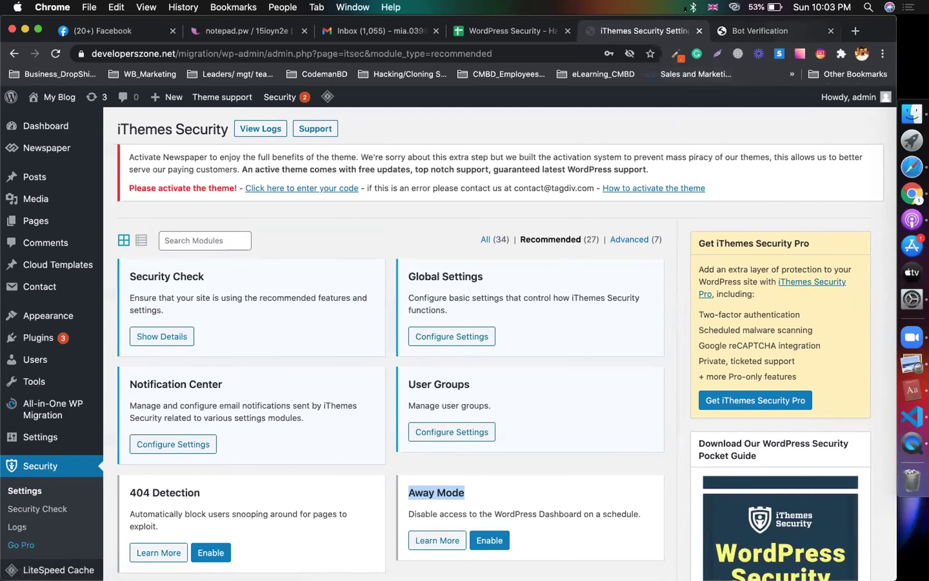
{"action": "scroll", "coordinate": [356, 183], "scroll_direction": "down", "scroll_amount": 3}
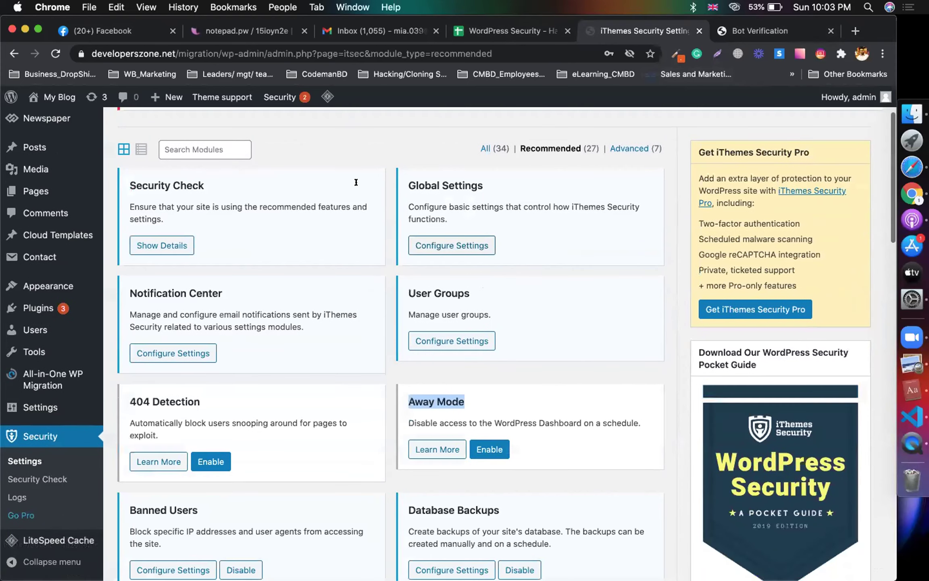
Step: In the WordPress Security notes sheet, review the iThemes feature lines from Two-Factor Authentication to Google reCAPTCHA
{"action": "left_click", "coordinate": [512, 36]}
{"action": "left_click", "coordinate": [779, 450]}
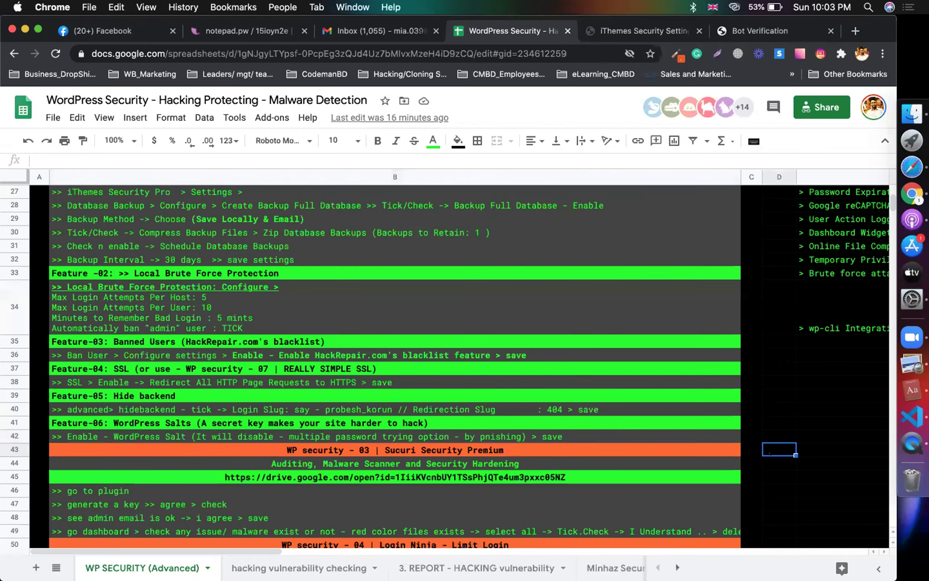
{"action": "scroll", "coordinate": [738, 421], "scroll_direction": "up", "scroll_amount": 3}
{"action": "scroll", "coordinate": [739, 421], "scroll_direction": "up", "scroll_amount": 2}
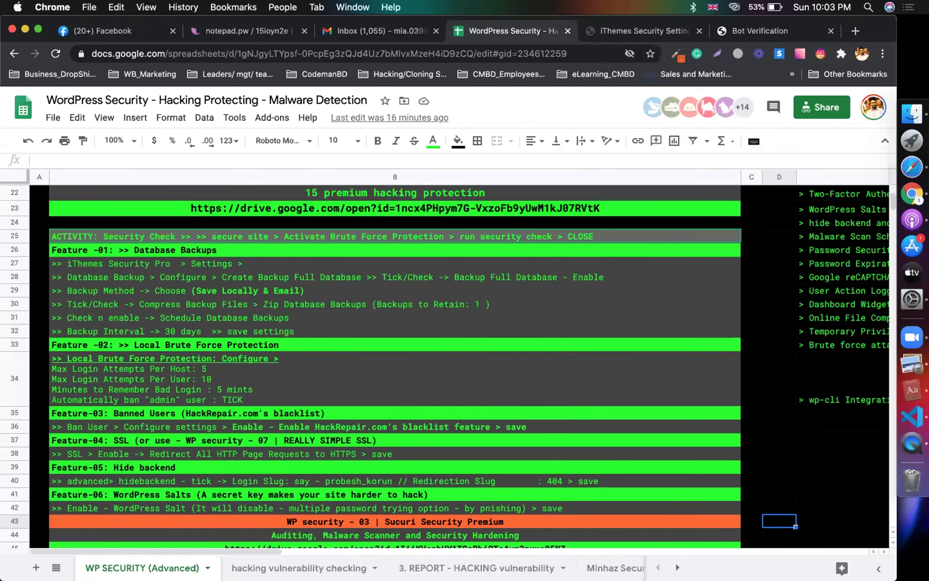
{"action": "scroll", "coordinate": [738, 421], "scroll_direction": "right", "scroll_amount": 1}
{"action": "scroll", "coordinate": [738, 421], "scroll_direction": "up", "scroll_amount": 2}
{"action": "left_click", "coordinate": [814, 224]}
{"action": "key", "text": "Down"}
{"action": "key", "text": "Down"}
{"action": "key", "text": "Down"}
{"action": "key", "text": "Down"}
{"action": "key", "text": "Up"}
{"action": "key", "text": "Down"}
{"action": "key", "text": "Down"}
{"action": "key", "text": "Down"}
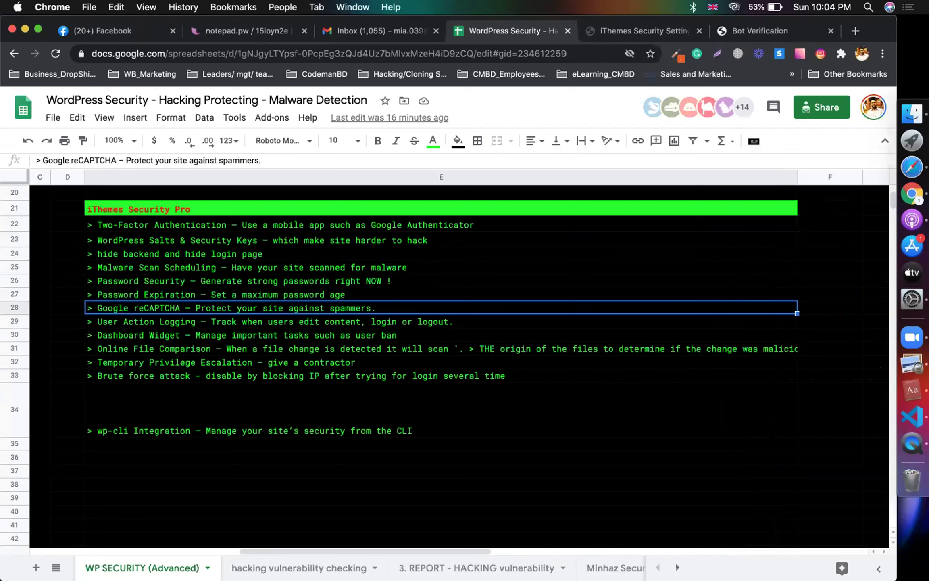
{"action": "key", "text": "Down"}
{"action": "key", "text": "Down"}
{"action": "key", "text": "Down"}
{"action": "key", "text": "Down"}
{"action": "key", "text": "Down"}
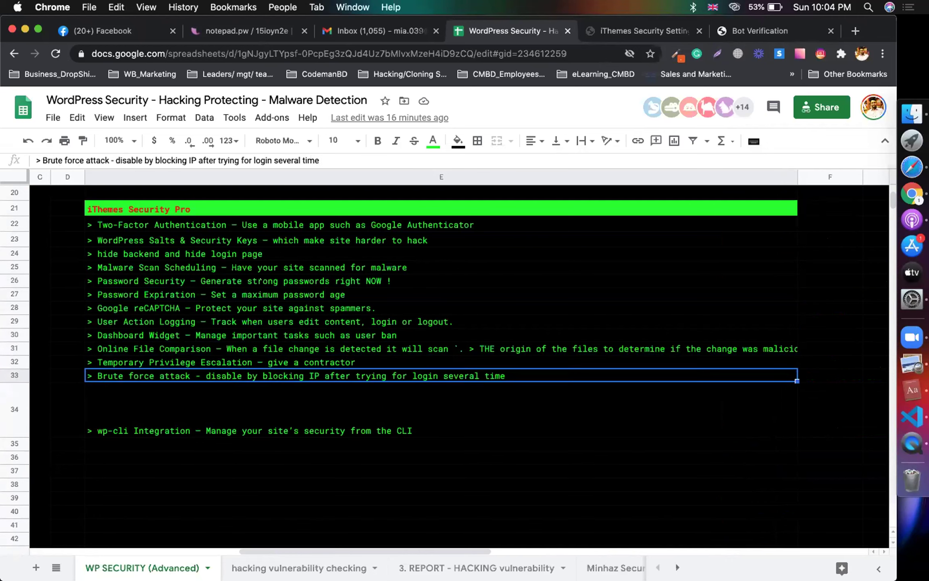
{"action": "left_click", "coordinate": [241, 225]}
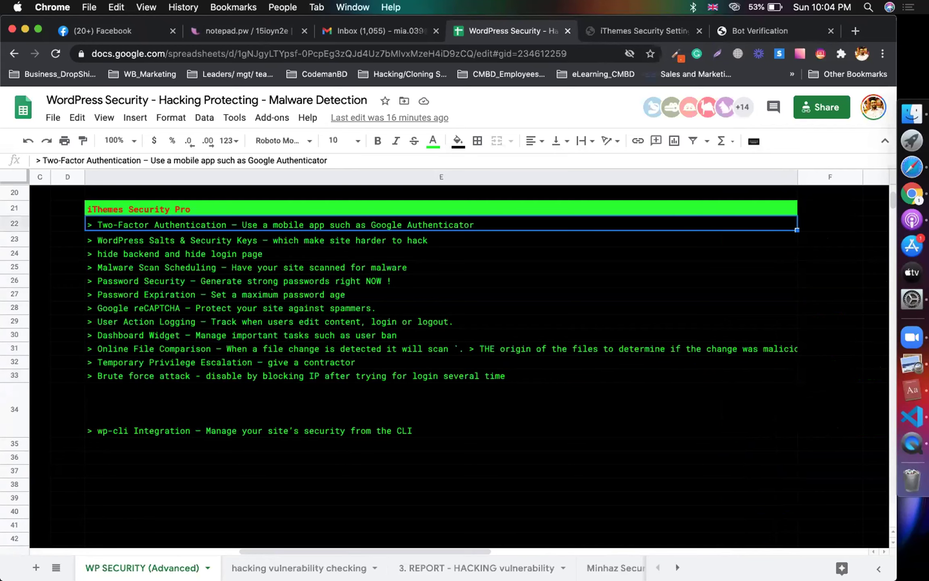
{"action": "scroll", "coordinate": [365, 481], "scroll_direction": "left", "scroll_amount": 10}
{"action": "scroll", "coordinate": [364, 481], "scroll_direction": "down", "scroll_amount": 3}
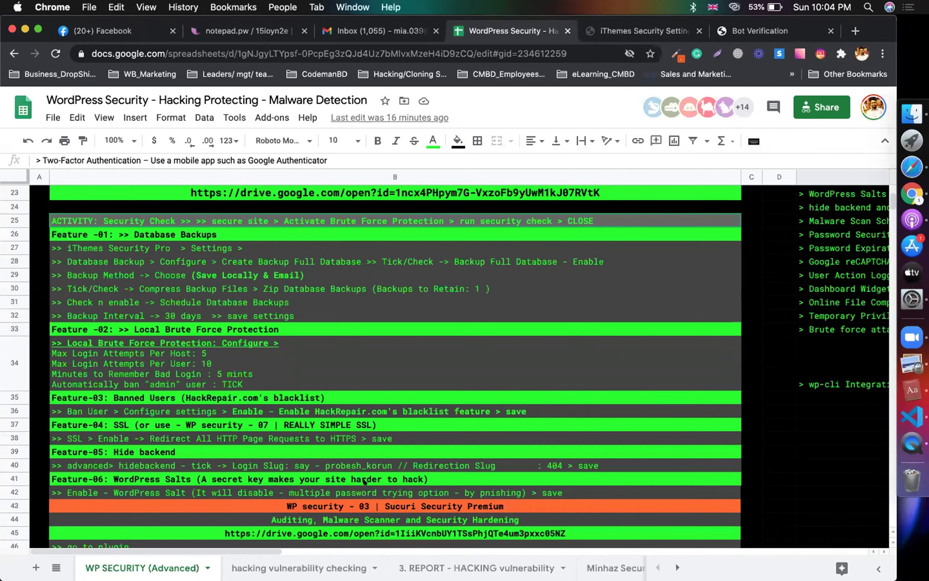
{"action": "scroll", "coordinate": [364, 481], "scroll_direction": "down", "scroll_amount": 5}
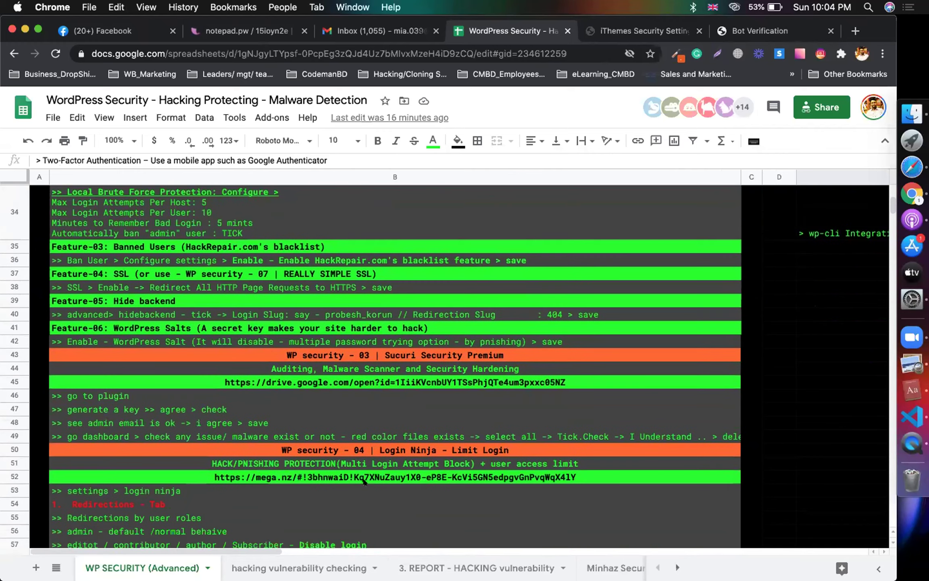
{"action": "left_click", "coordinate": [456, 350]}
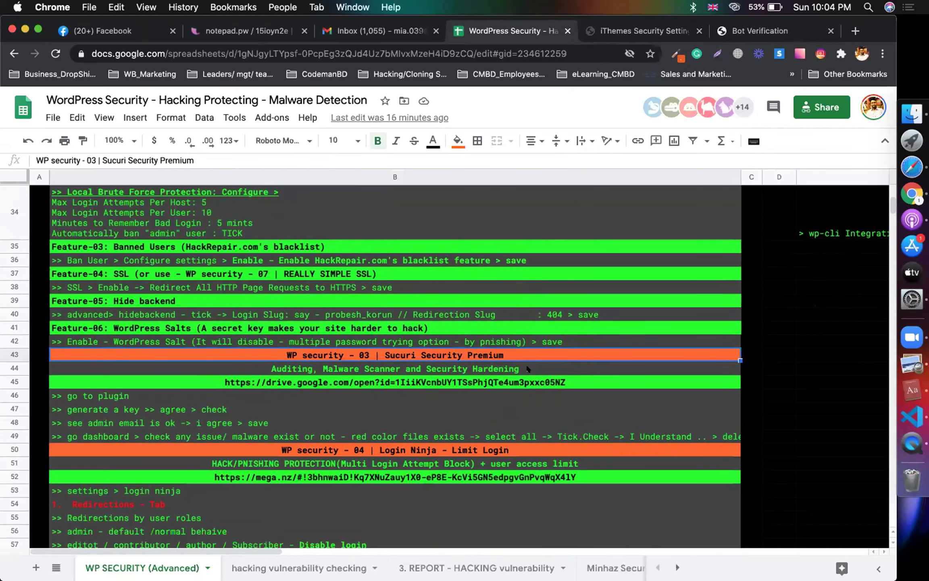
{"action": "left_click_drag", "start_coordinate": [145, 408], "coordinate": [126, 431]}
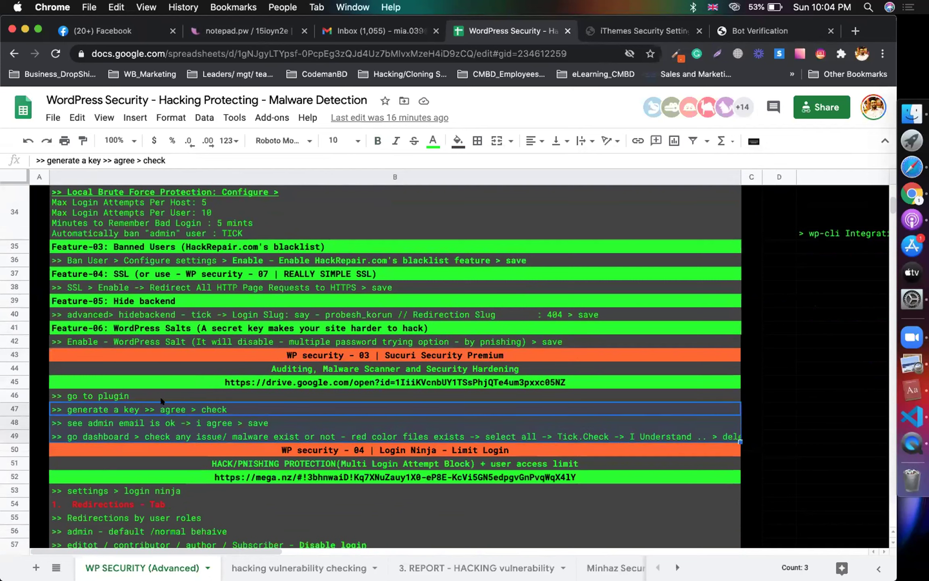
{"action": "left_click", "coordinate": [295, 365]}
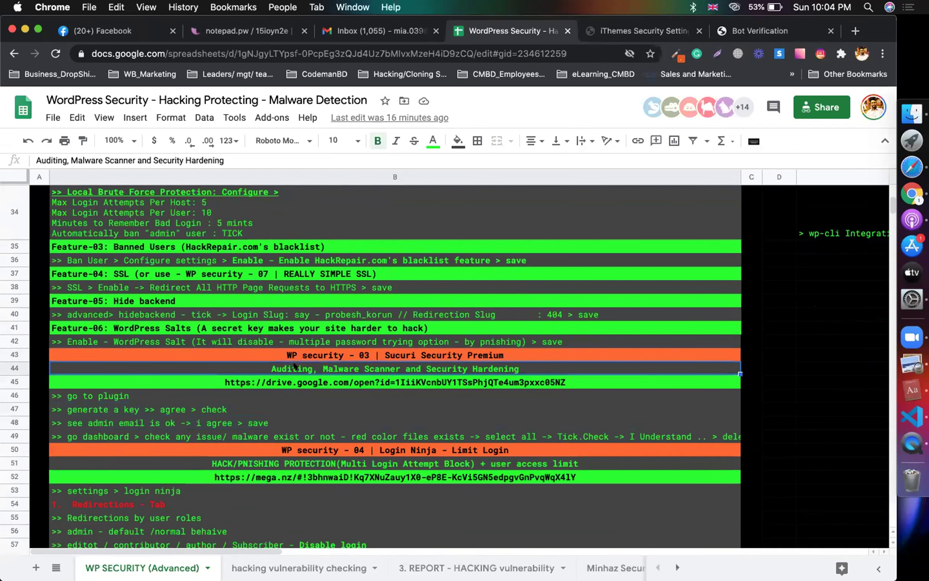
{"action": "left_click", "coordinate": [248, 354]}
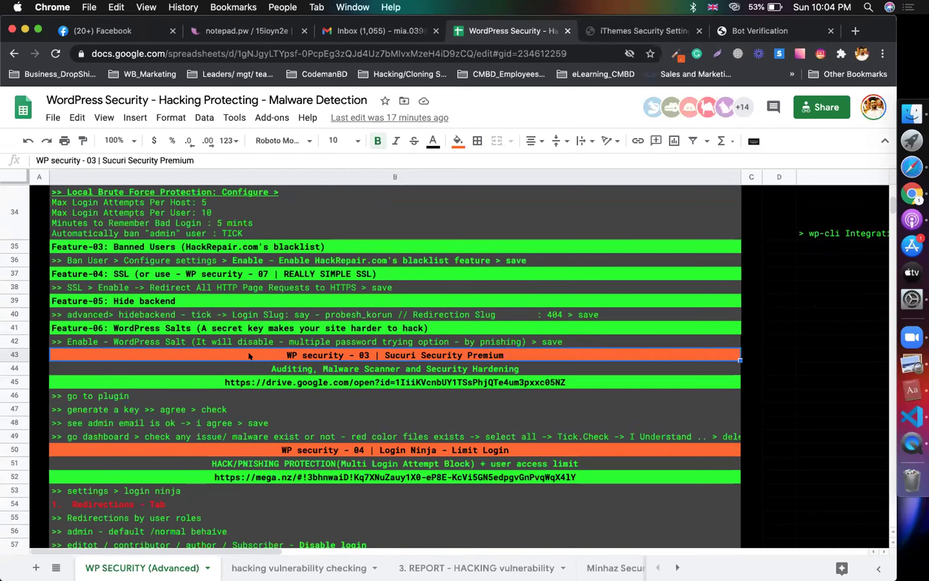
{"action": "scroll", "coordinate": [283, 355], "scroll_direction": "up", "scroll_amount": 15}
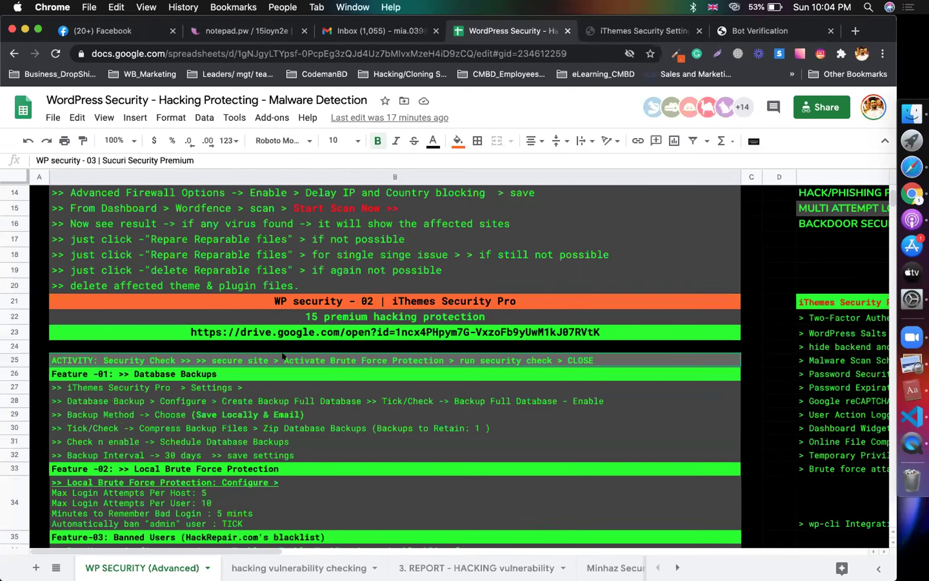
{"action": "scroll", "coordinate": [284, 355], "scroll_direction": "up", "scroll_amount": 1}
{"action": "left_click", "coordinate": [482, 267]}
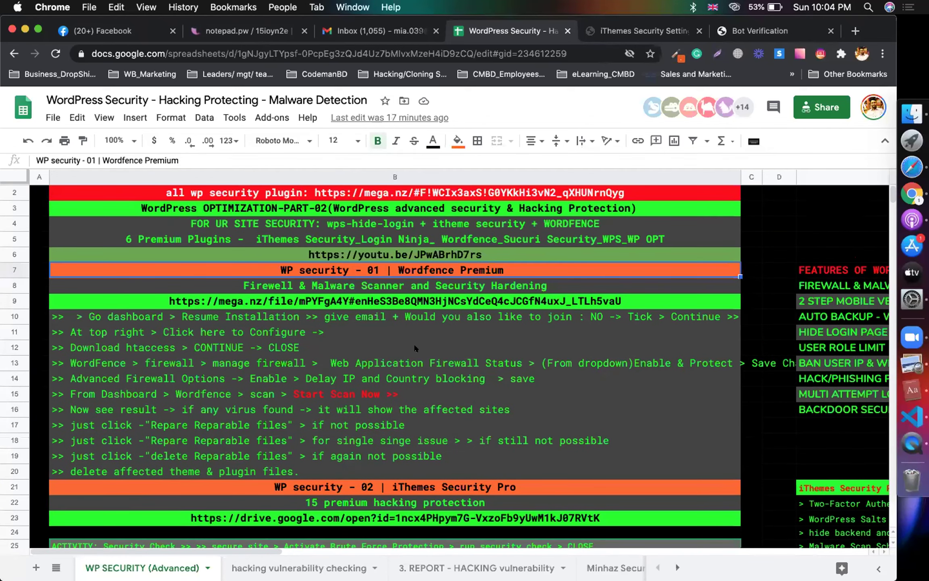
{"action": "scroll", "coordinate": [413, 343], "scroll_direction": "down", "scroll_amount": 5}
{"action": "scroll", "coordinate": [415, 348], "scroll_direction": "down", "scroll_amount": 8}
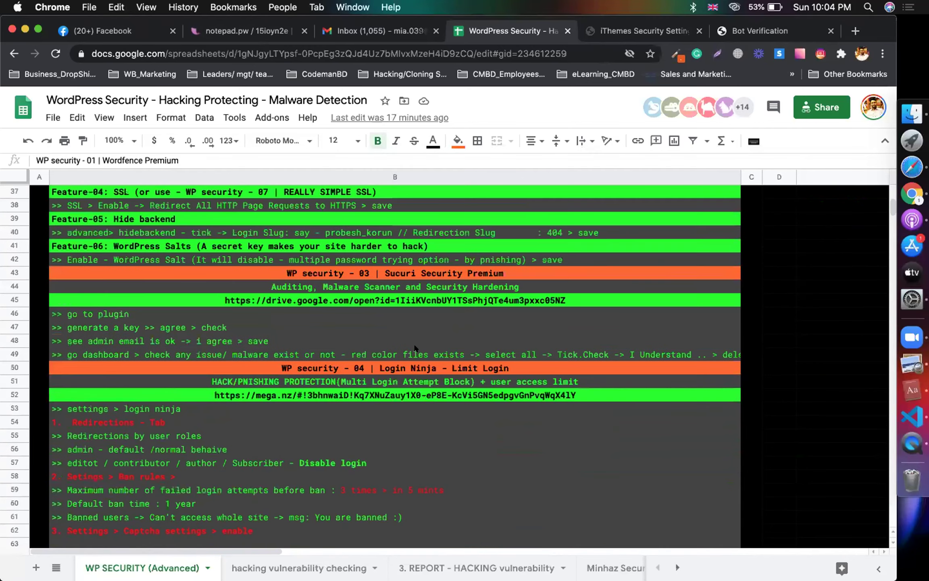
{"action": "left_click", "coordinate": [386, 359]}
{"action": "scroll", "coordinate": [387, 359], "scroll_direction": "down", "scroll_amount": 1}
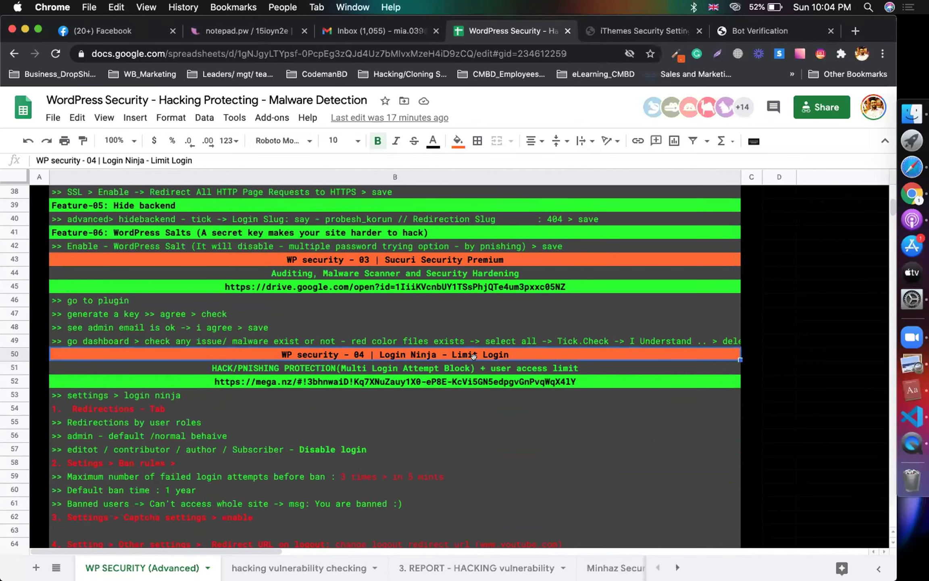
{"action": "scroll", "coordinate": [474, 355], "scroll_direction": "down", "scroll_amount": 1}
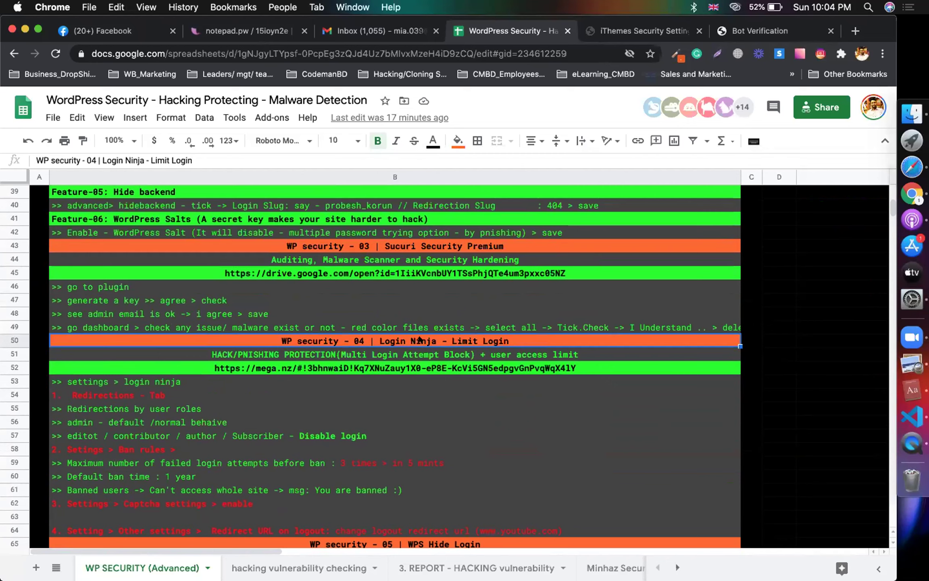
{"action": "left_click", "coordinate": [337, 371]}
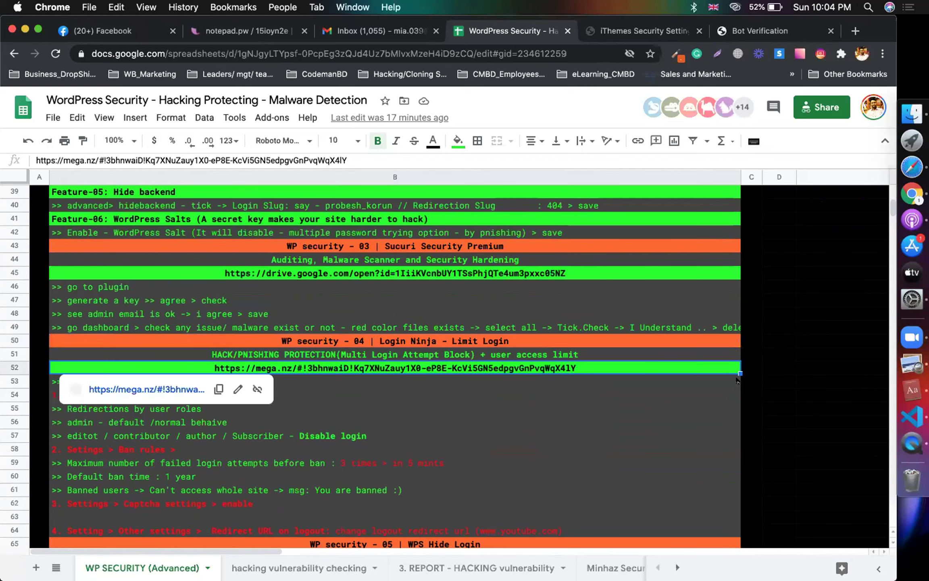
{"action": "left_click", "coordinate": [843, 380]}
{"action": "scroll", "coordinate": [551, 470], "scroll_direction": "down", "scroll_amount": 5}
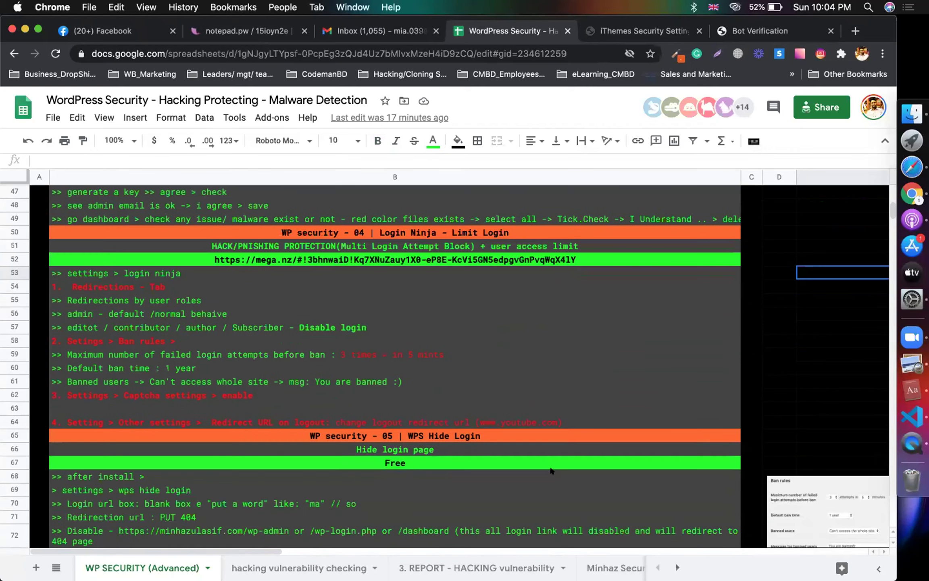
{"action": "scroll", "coordinate": [551, 470], "scroll_direction": "down", "scroll_amount": 1}
{"action": "left_click", "coordinate": [449, 380]}
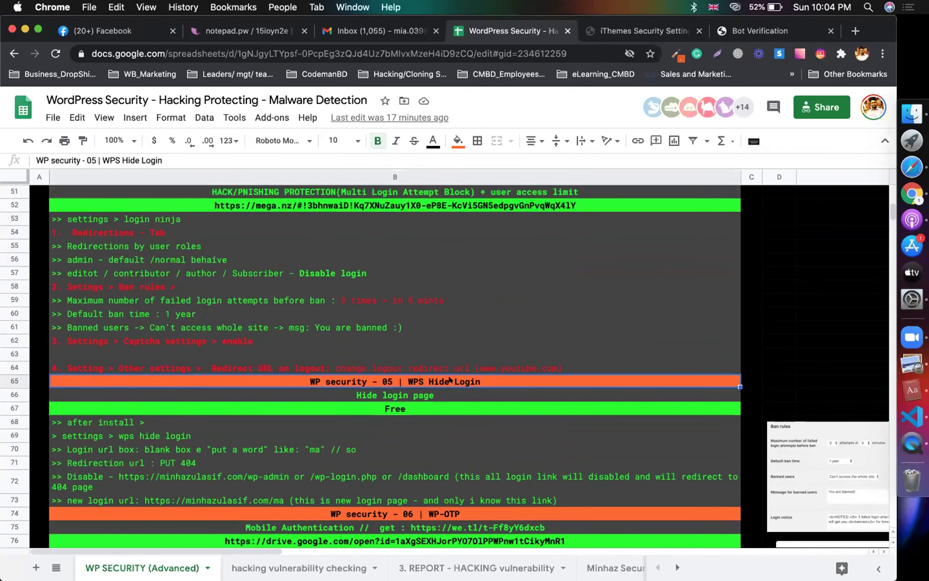
{"action": "scroll", "coordinate": [449, 380], "scroll_direction": "up", "scroll_amount": 1}
{"action": "left_click", "coordinate": [292, 233]}
{"action": "left_click", "coordinate": [416, 270]}
{"action": "left_click", "coordinate": [354, 232]}
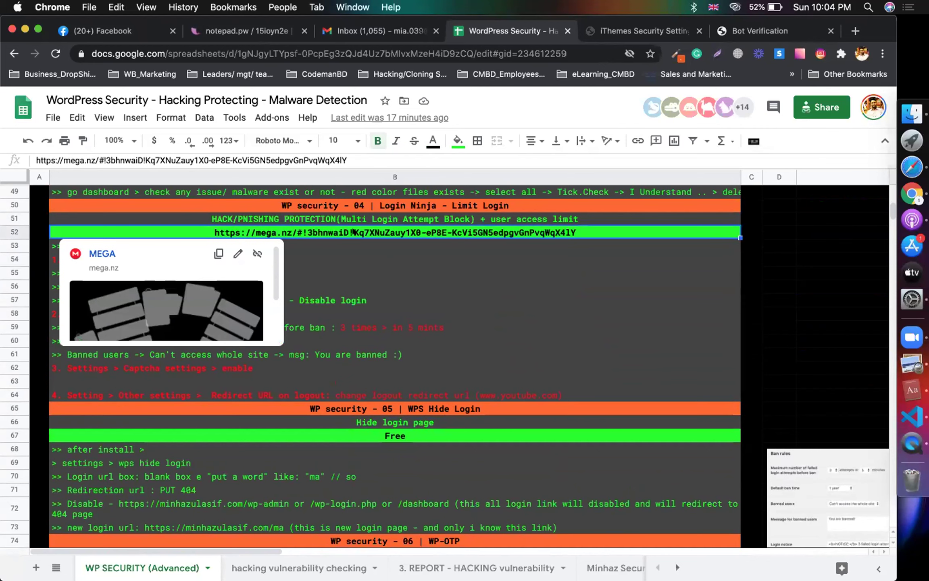
{"action": "left_click", "coordinate": [404, 268]}
{"action": "scroll", "coordinate": [356, 395], "scroll_direction": "up", "scroll_amount": 3}
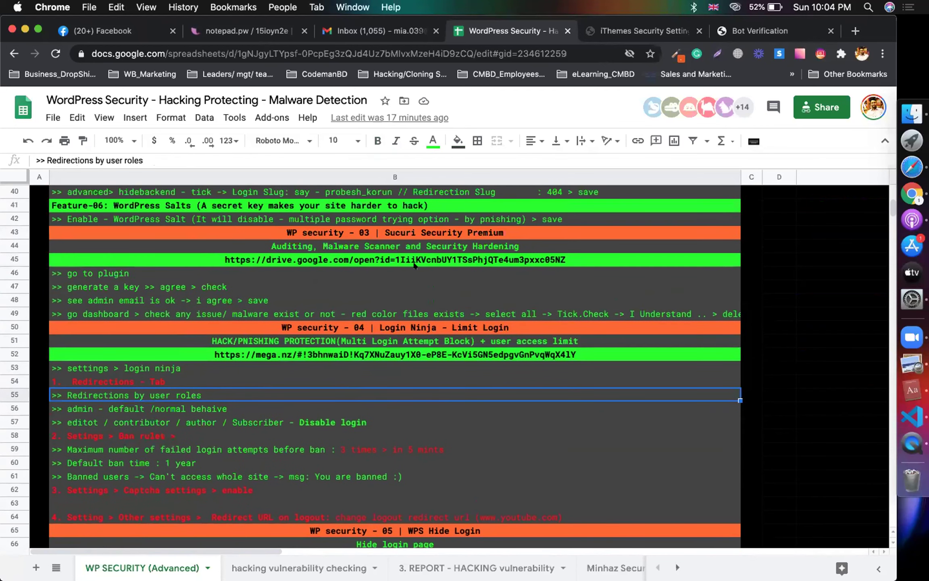
{"action": "left_click", "coordinate": [425, 263]}
{"action": "left_click", "coordinate": [363, 376]}
{"action": "scroll", "coordinate": [363, 375], "scroll_direction": "down", "scroll_amount": 3}
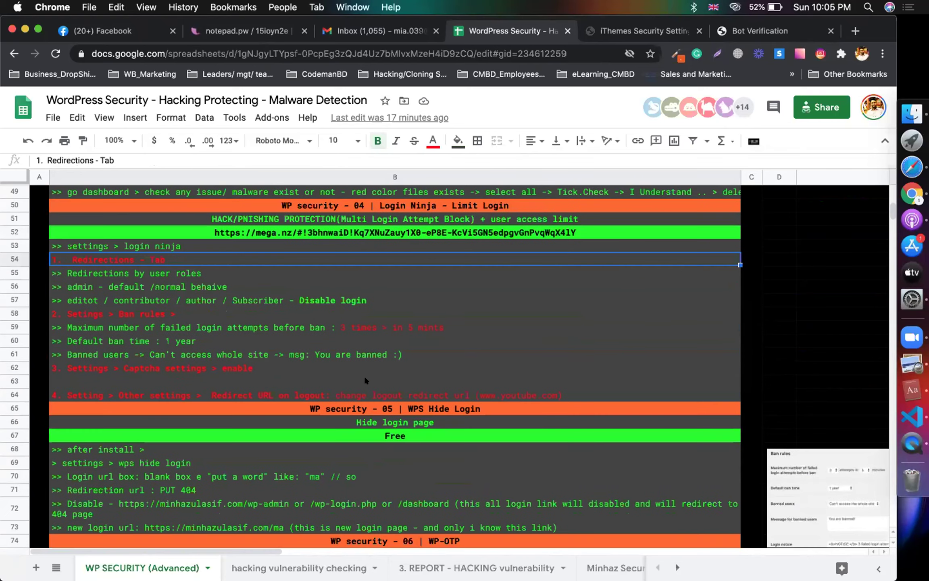
{"action": "left_click", "coordinate": [445, 369]}
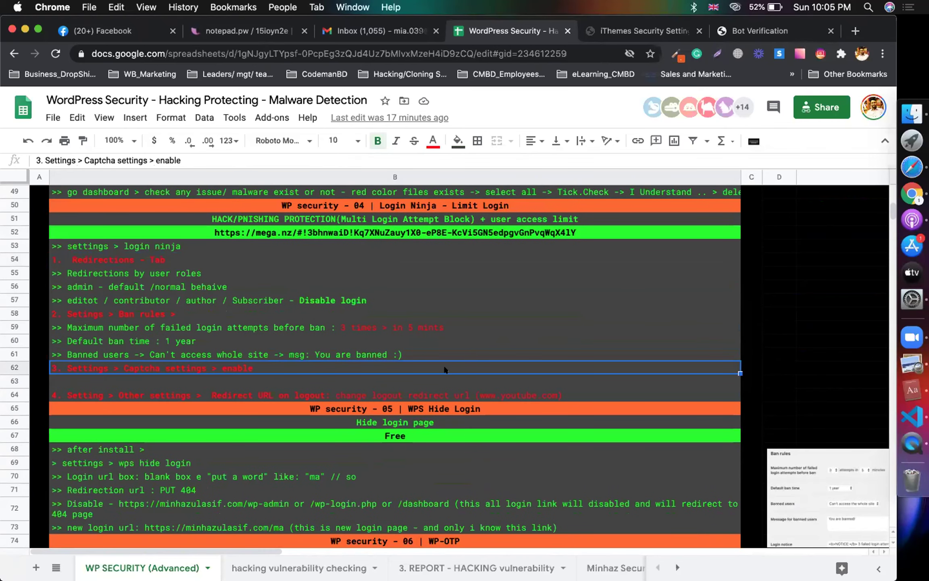
{"action": "scroll", "coordinate": [417, 355], "scroll_direction": "down", "scroll_amount": 2}
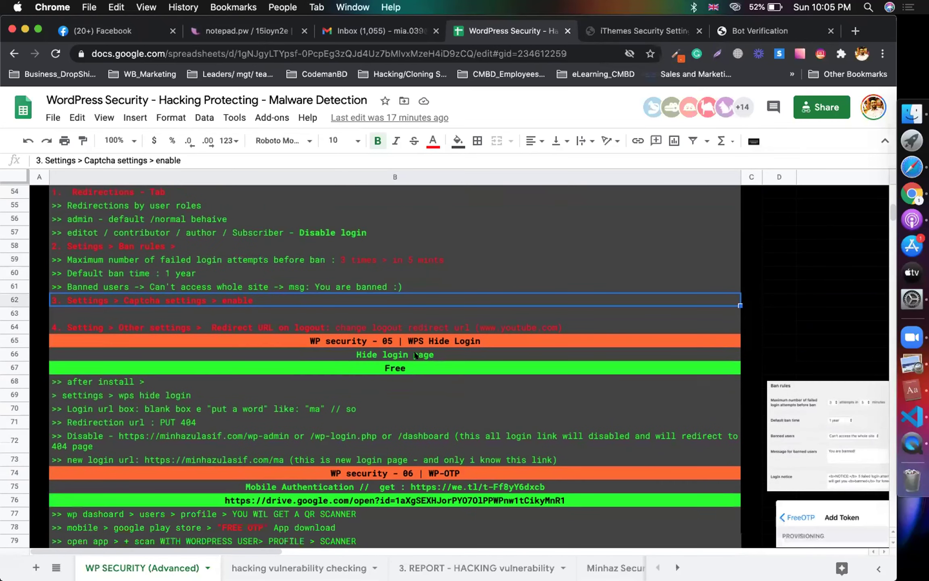
{"action": "left_click", "coordinate": [365, 351]}
{"action": "left_click", "coordinate": [449, 363]}
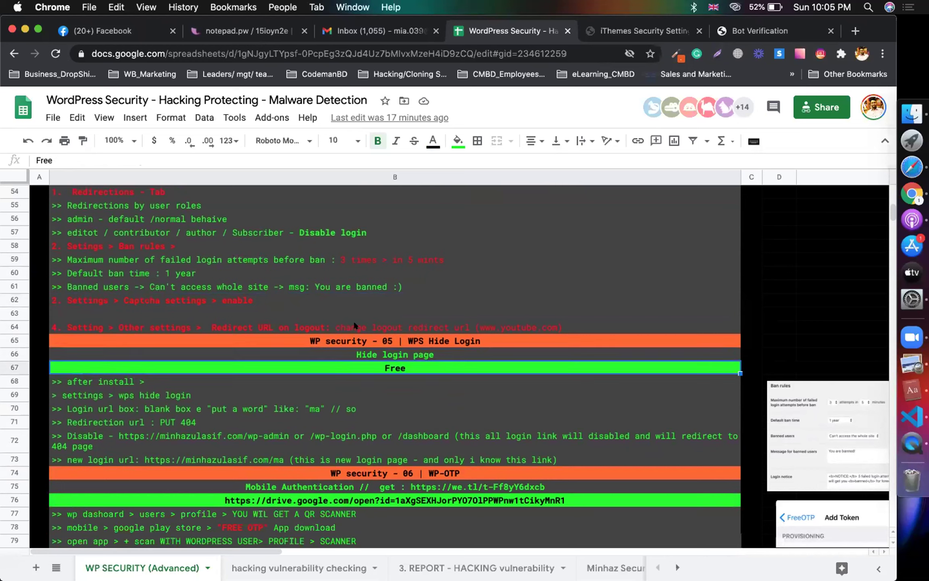
Step: Clear the WPS Hide Login notes in cells B65:B73
{"action": "left_click", "coordinate": [295, 329]}
{"action": "left_click", "coordinate": [250, 342]}
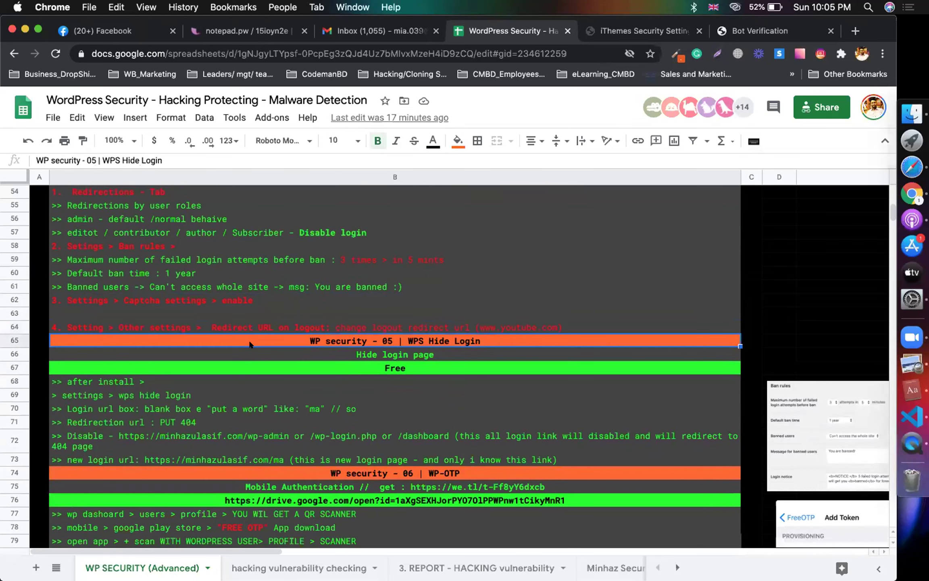
{"action": "left_click_drag", "start_coordinate": [248, 345], "coordinate": [248, 459]}
{"action": "key", "text": "Delete"}
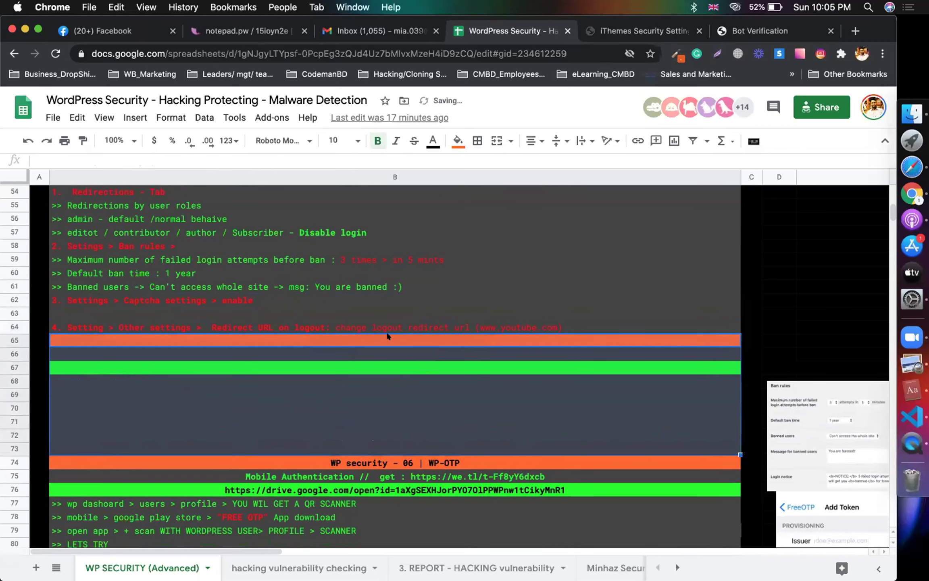
Step: Delete rows 65–73 from the sheet
{"action": "left_click", "coordinate": [13, 340]}
{"action": "right_click", "coordinate": [10, 339]}
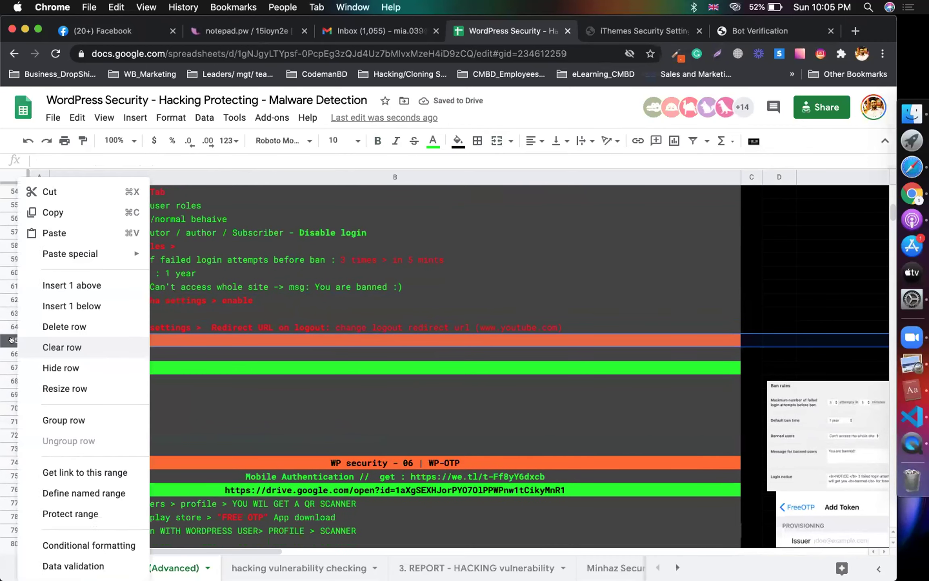
{"action": "left_click", "coordinate": [240, 379]}
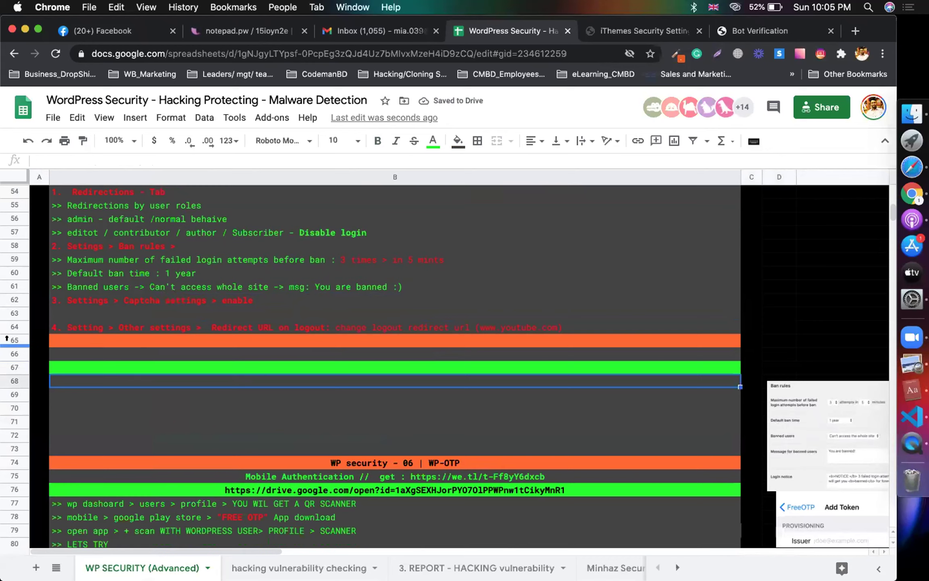
{"action": "left_click_drag", "start_coordinate": [10, 339], "coordinate": [12, 448]}
{"action": "right_click", "coordinate": [64, 354]}
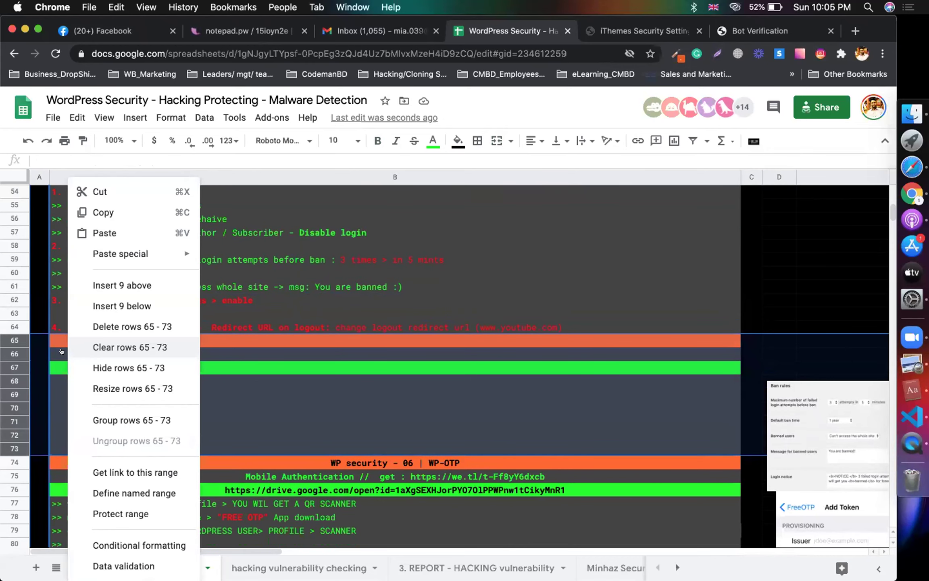
{"action": "left_click", "coordinate": [99, 327]}
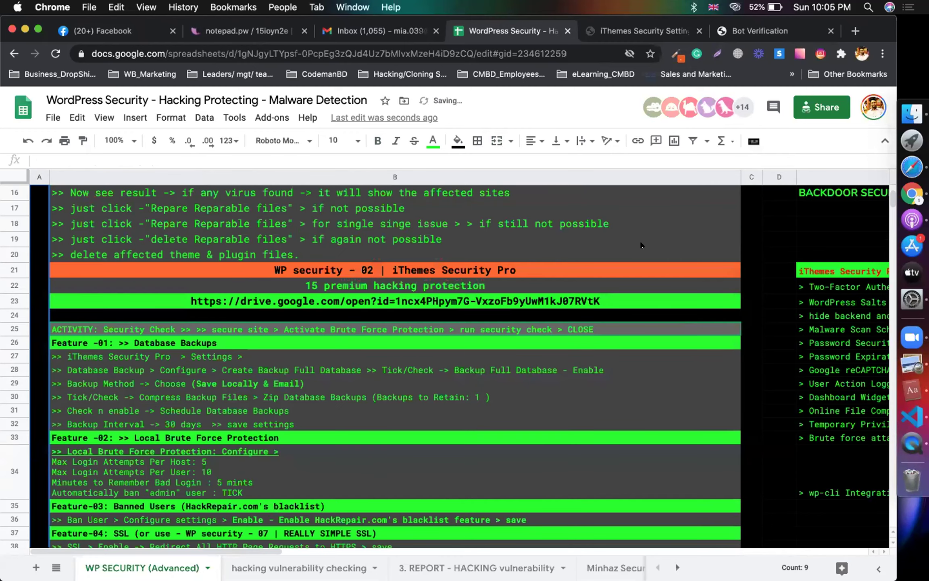
Step: Review the WP-OTP notes on mobile authentication, FREE OTP app and QR scanner, then return to iThemes Security
{"action": "scroll", "coordinate": [613, 325], "scroll_direction": "down", "scroll_amount": 10}
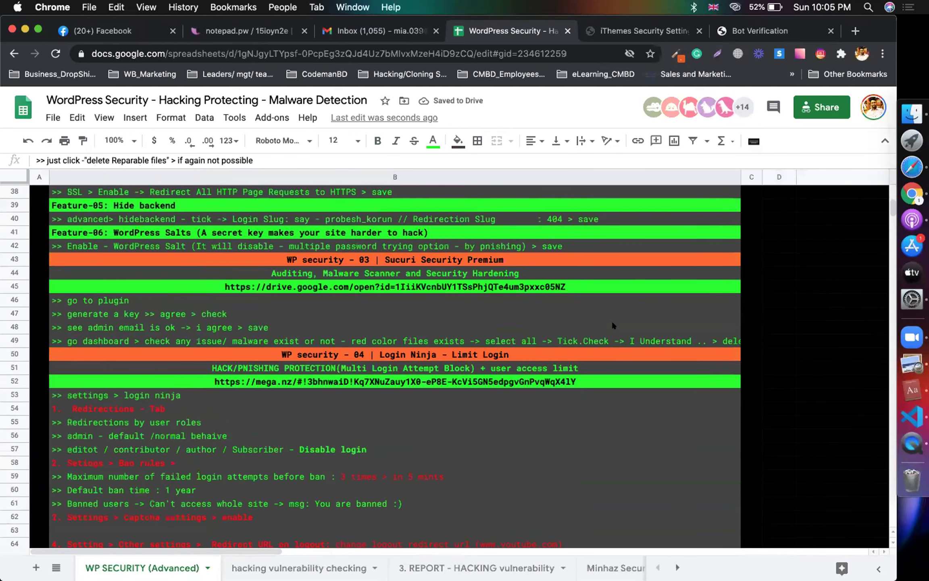
{"action": "scroll", "coordinate": [613, 322], "scroll_direction": "down", "scroll_amount": 5}
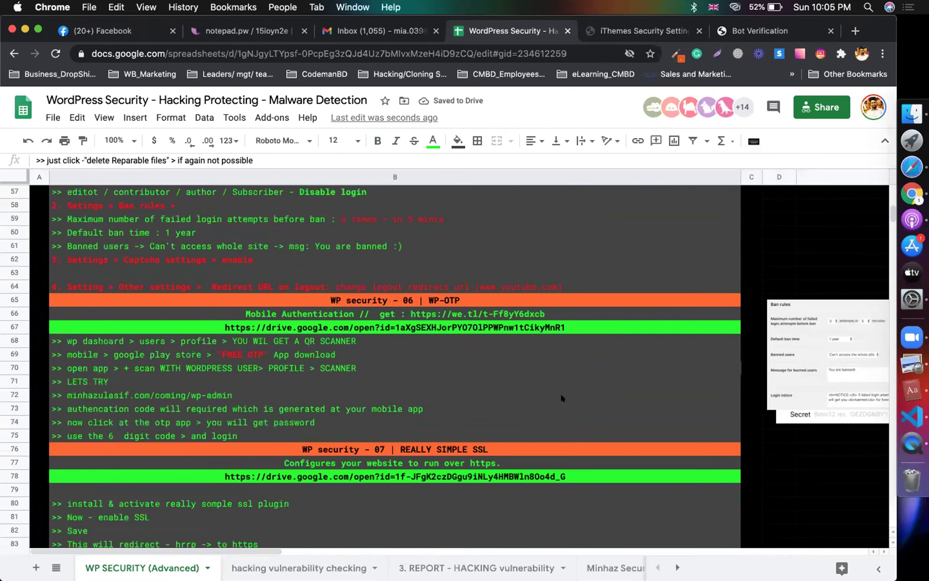
{"action": "left_click", "coordinate": [520, 295]}
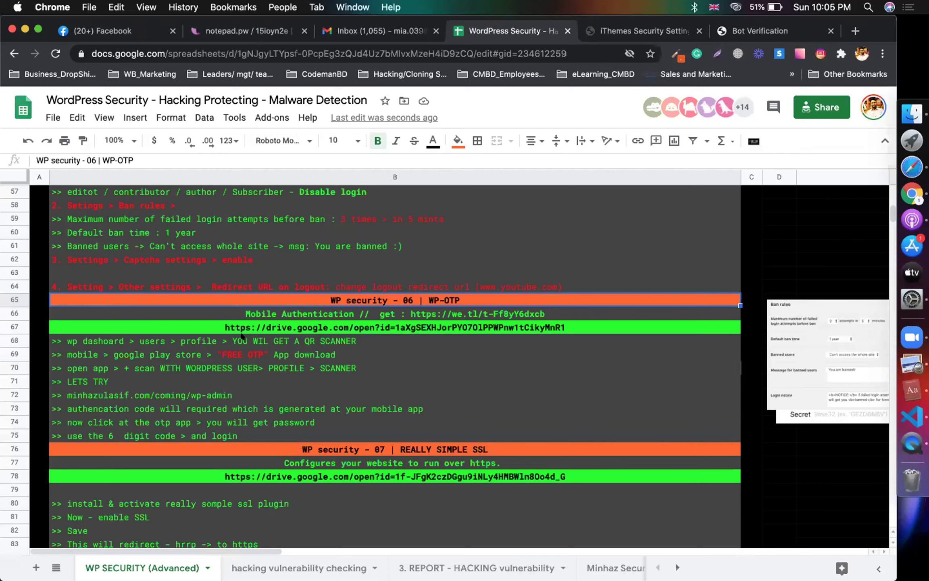
{"action": "left_click", "coordinate": [376, 315]}
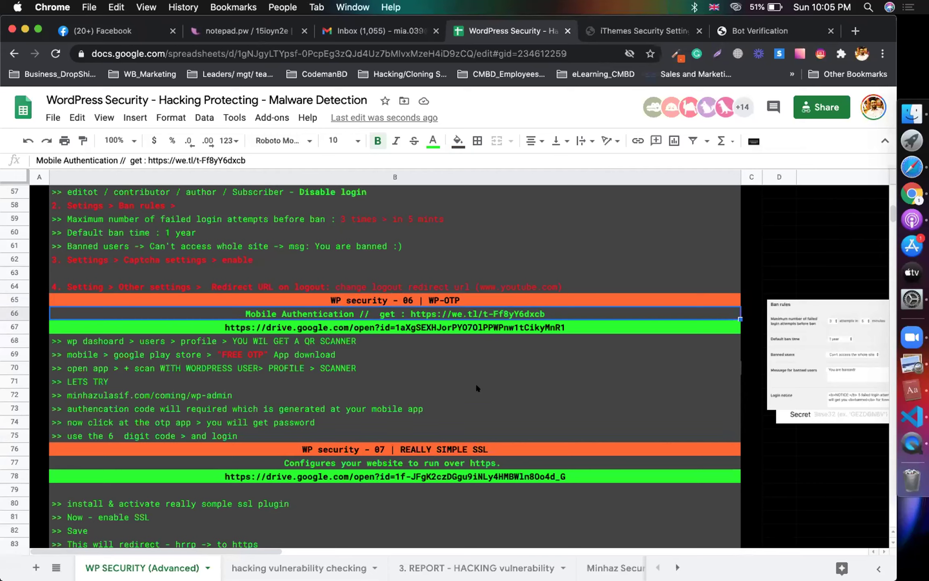
{"action": "key", "text": "Down"}
{"action": "left_click", "coordinate": [456, 355]}
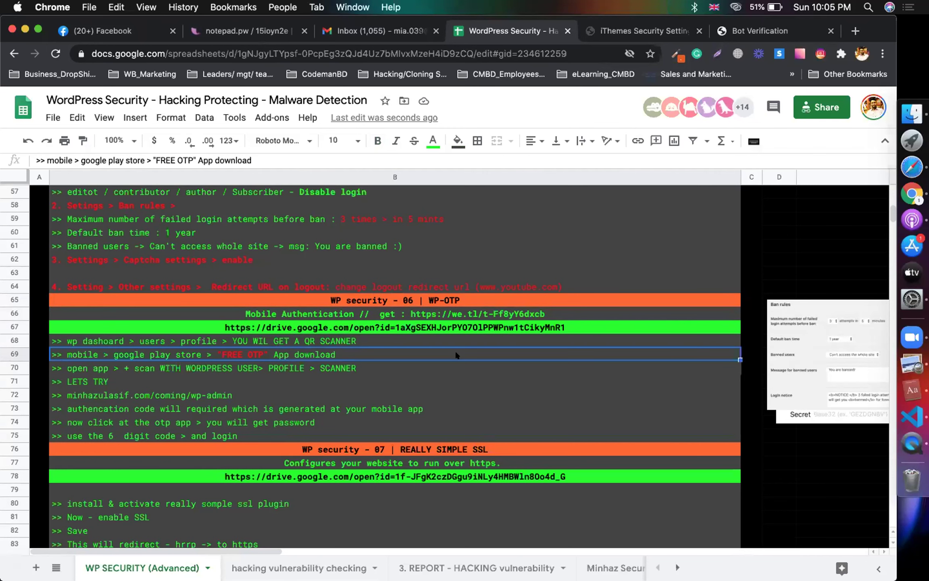
{"action": "left_click", "coordinate": [423, 342]}
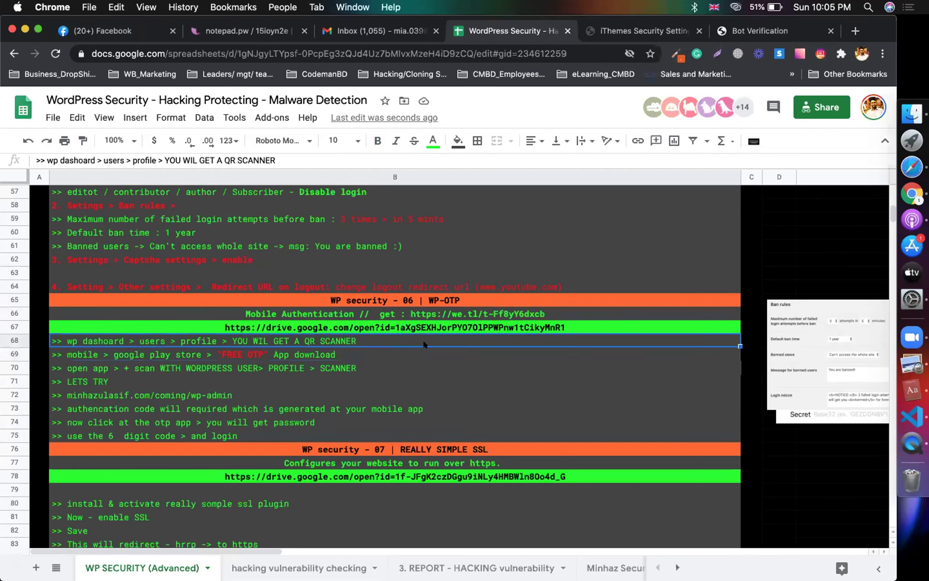
{"action": "left_click", "coordinate": [347, 303]}
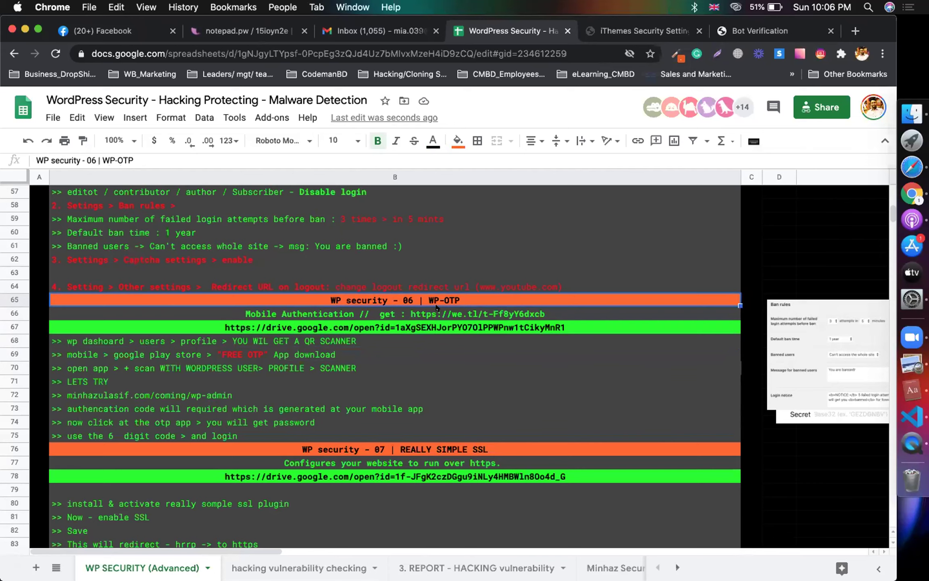
{"action": "double_click", "coordinate": [426, 295]}
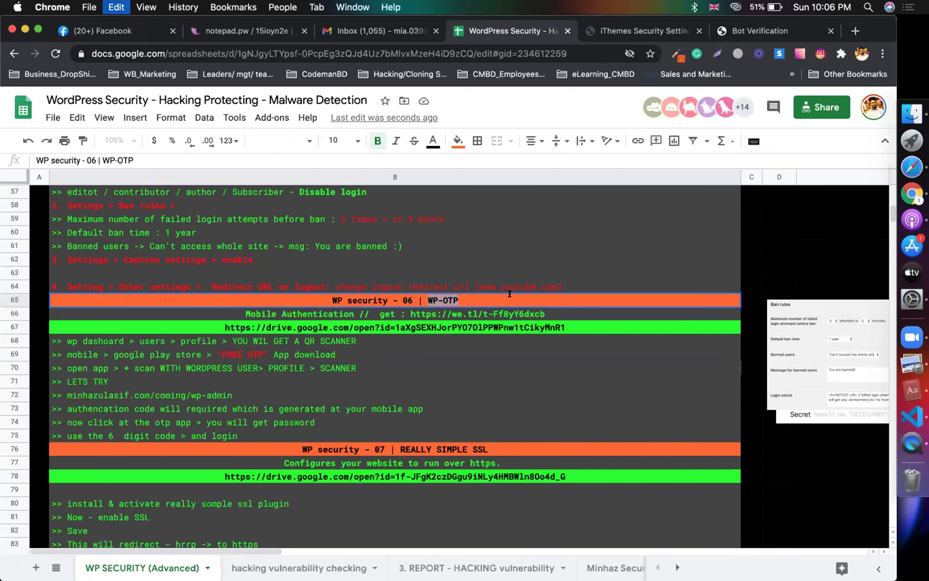
{"action": "left_click", "coordinate": [644, 32]}
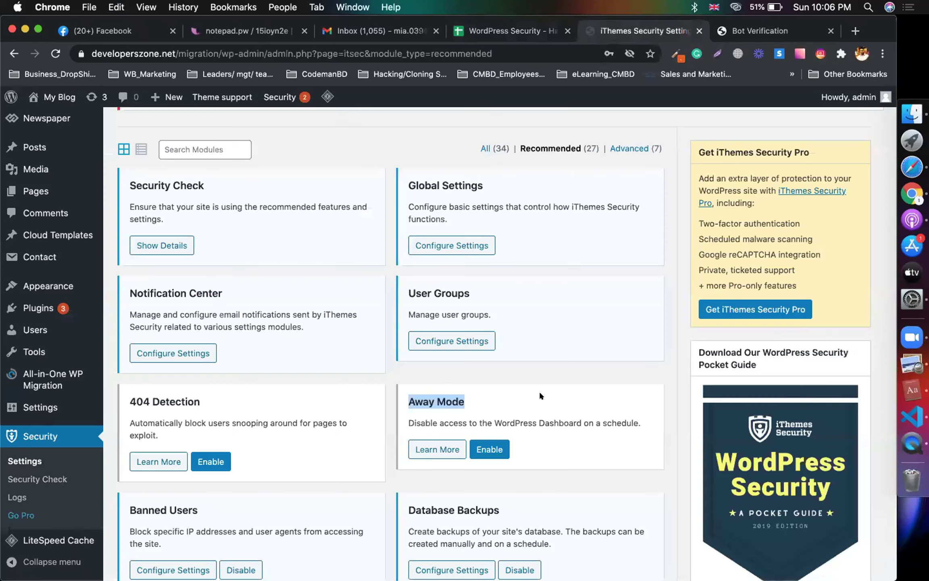
Step: Search the Add New plugins page for 'WP OTP'
{"action": "scroll", "coordinate": [81, 462], "scroll_direction": "down", "scroll_amount": 4}
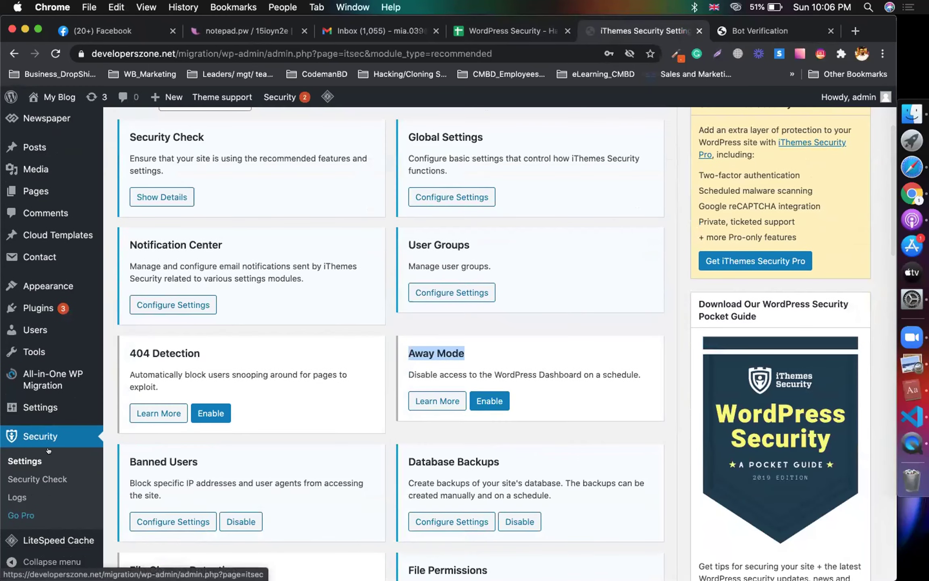
{"action": "mouse_move", "coordinate": [67, 308]}
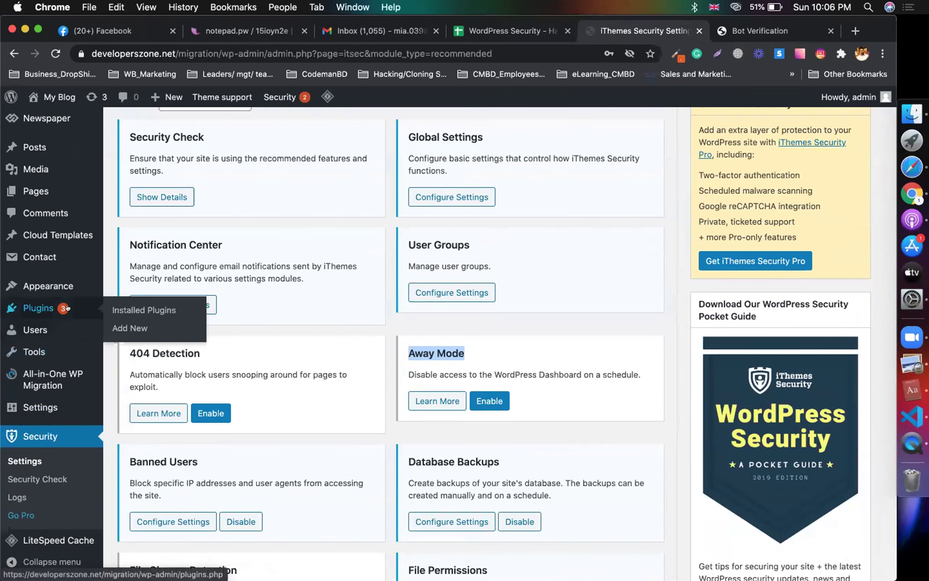
{"action": "left_click", "coordinate": [142, 328]}
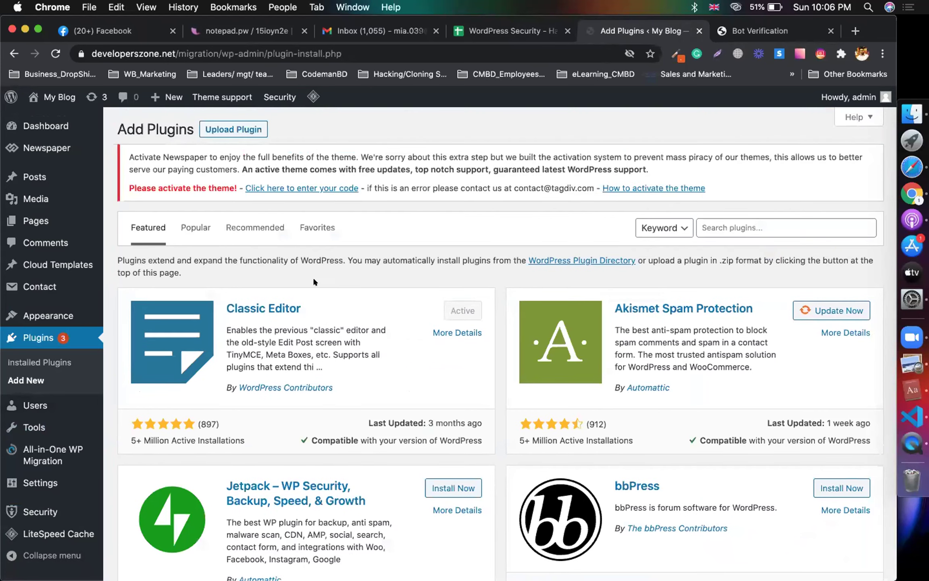
{"action": "left_click", "coordinate": [769, 223]}
{"action": "type", "text": "WP-OTP"}
{"action": "key", "text": "Left"}
{"action": "key", "text": "Left"}
{"action": "key", "text": "Left"}
{"action": "key", "text": "BackSpace"}
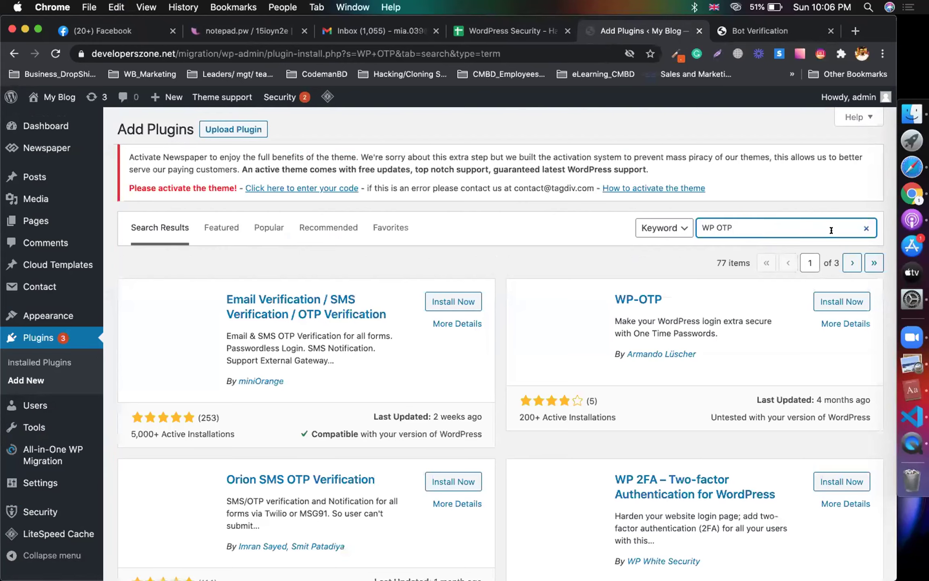
Step: Install and activate the WP-OTP plugin
{"action": "left_click", "coordinate": [842, 303]}
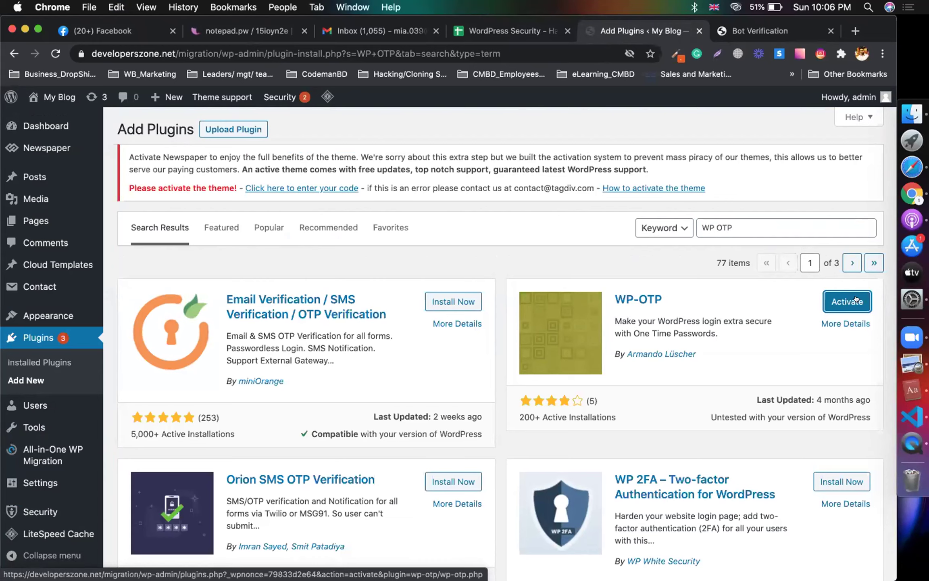
{"action": "left_click", "coordinate": [856, 300]}
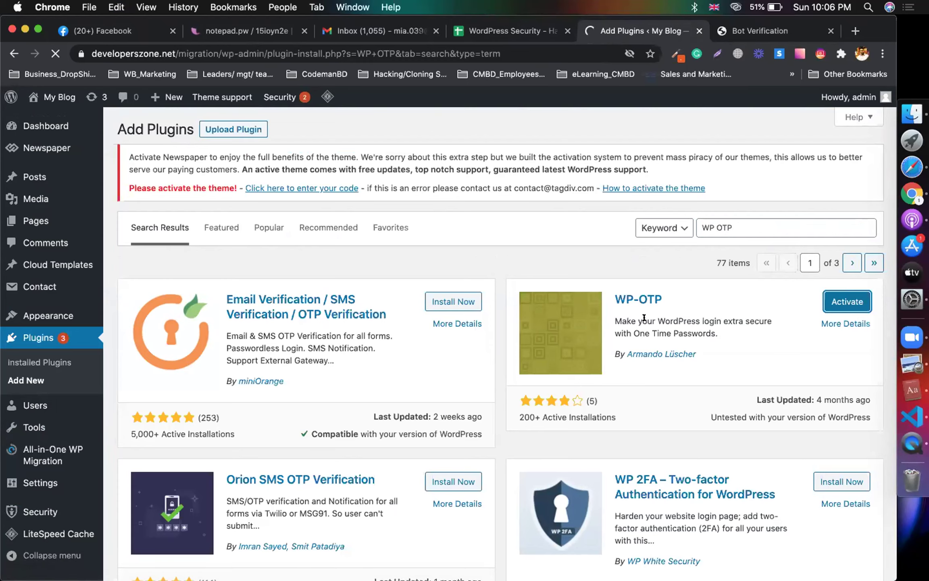
{"action": "scroll", "coordinate": [610, 345], "scroll_direction": "down", "scroll_amount": 9}
{"action": "scroll", "coordinate": [611, 345], "scroll_direction": "up", "scroll_amount": 6}
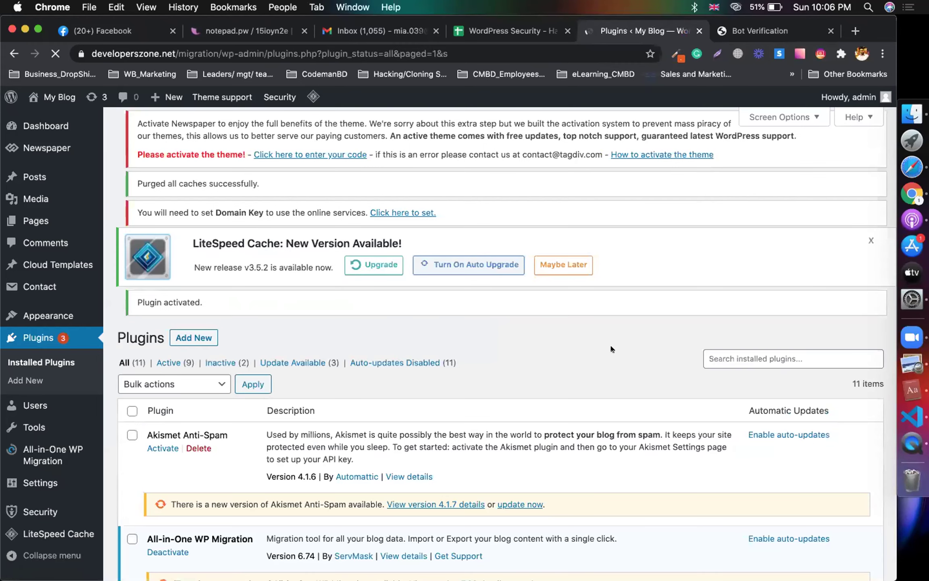
Step: Scroll the Plugins list, then go to the Bot Verification page with its reCAPTCHA check
{"action": "scroll", "coordinate": [611, 348], "scroll_direction": "down", "scroll_amount": 2}
{"action": "scroll", "coordinate": [610, 349], "scroll_direction": "down", "scroll_amount": 3}
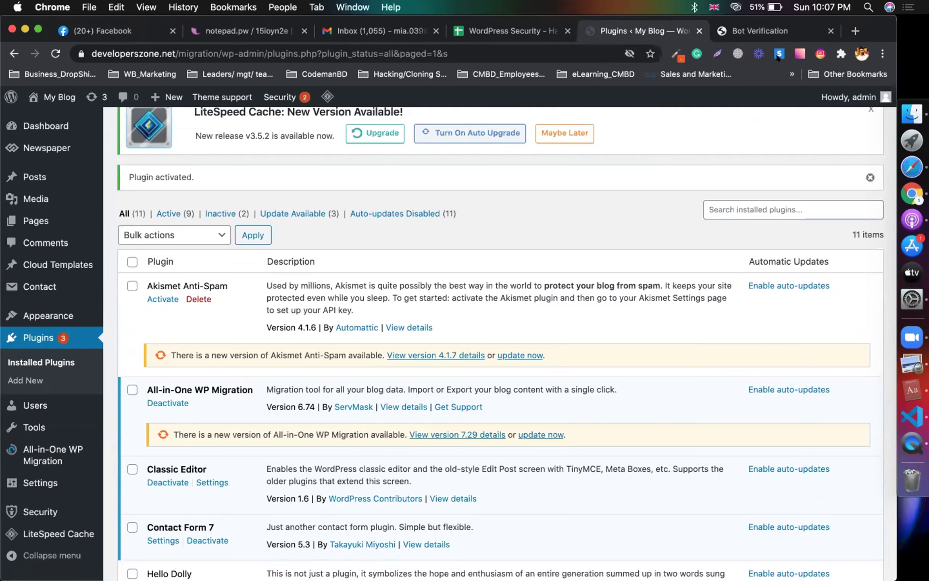
{"action": "left_click", "coordinate": [759, 30]}
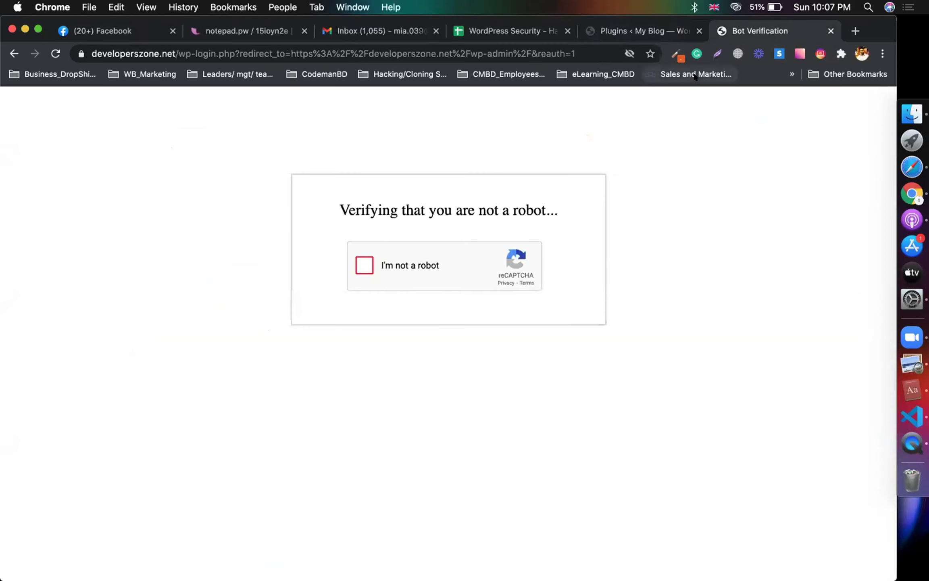
Step: Return to the WordPress Security notes sheet and look over the WP-OTP steps in rows 68–70
{"action": "left_click", "coordinate": [703, 31]}
{"action": "left_click", "coordinate": [525, 32]}
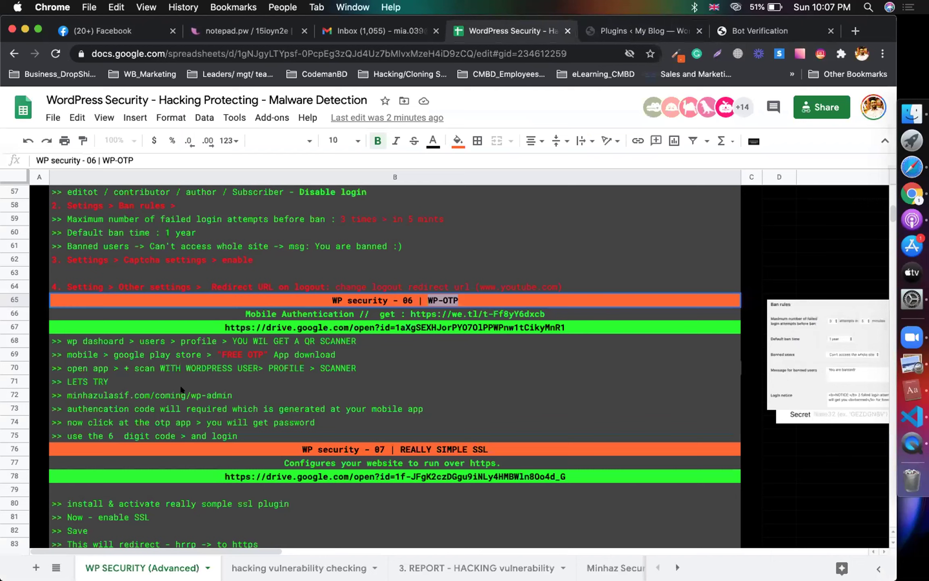
{"action": "left_click", "coordinate": [232, 342]}
{"action": "left_click", "coordinate": [238, 355]}
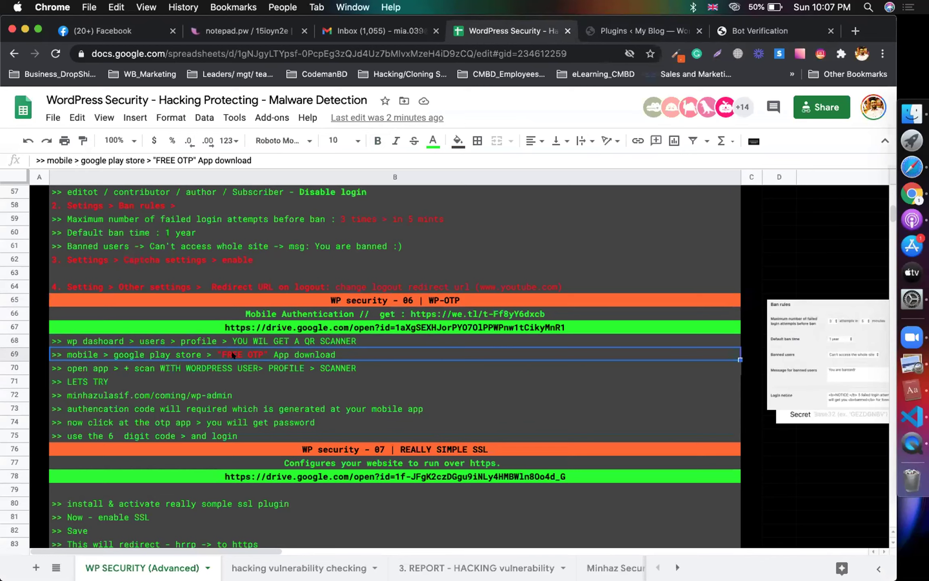
{"action": "left_click", "coordinate": [200, 366]}
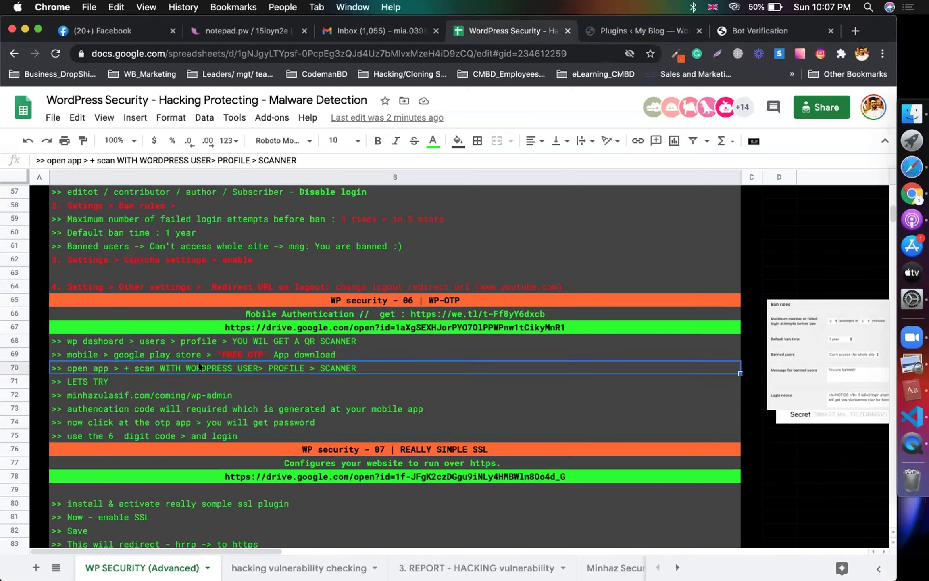
Step: Select the row 70 step text after its leading '>>', then go back to the Plugins page
{"action": "double_click", "coordinate": [156, 369]}
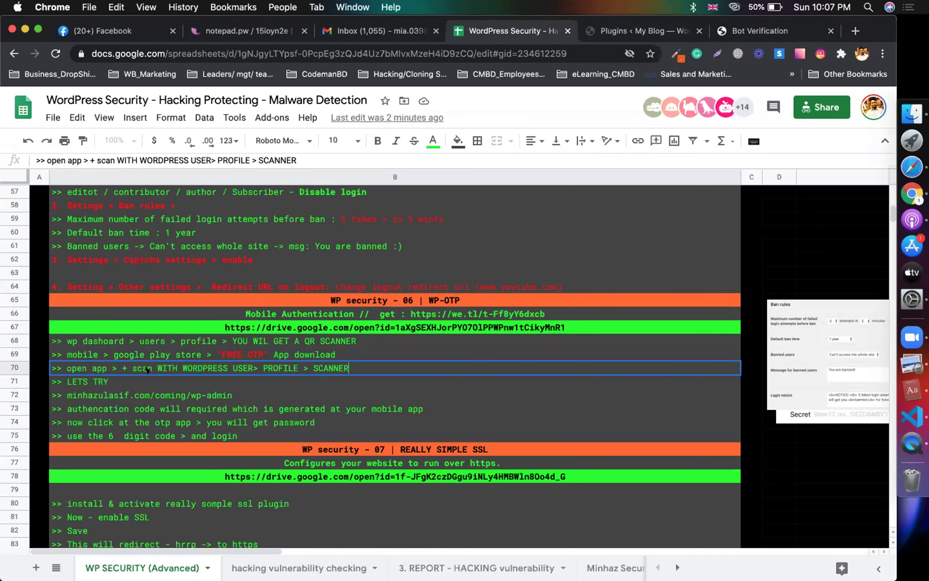
{"action": "left_click_drag", "start_coordinate": [133, 368], "coordinate": [146, 365]}
{"action": "double_click", "coordinate": [264, 366]}
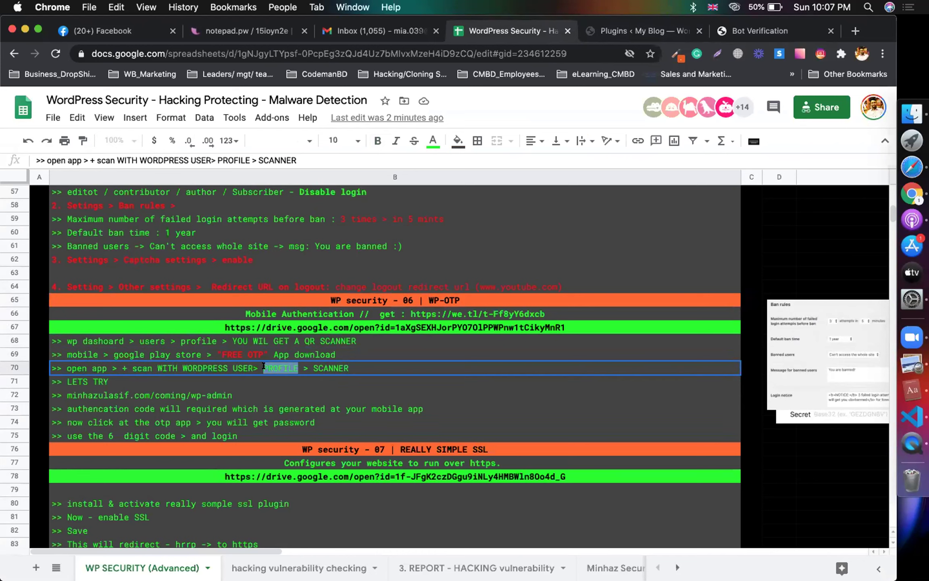
{"action": "left_click", "coordinate": [169, 367]}
{"action": "key", "text": "super+shift+Left"}
{"action": "key", "text": "Left"}
{"action": "key", "text": "shift+Right"}
{"action": "key", "text": "shift+Right"}
{"action": "key", "text": "shift+Right"}
{"action": "key", "text": "Right"}
{"action": "key", "text": "super+shift+Right"}
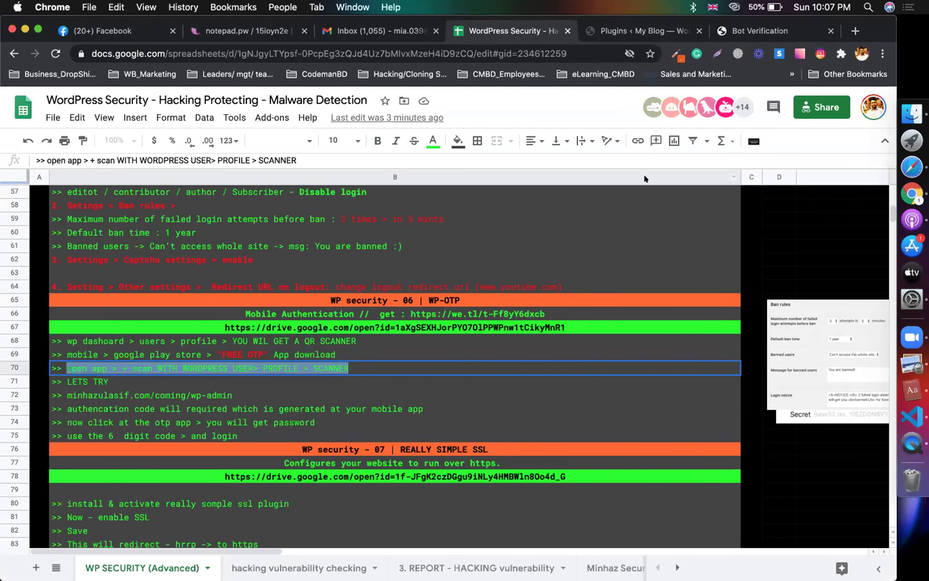
{"action": "left_click", "coordinate": [636, 27]}
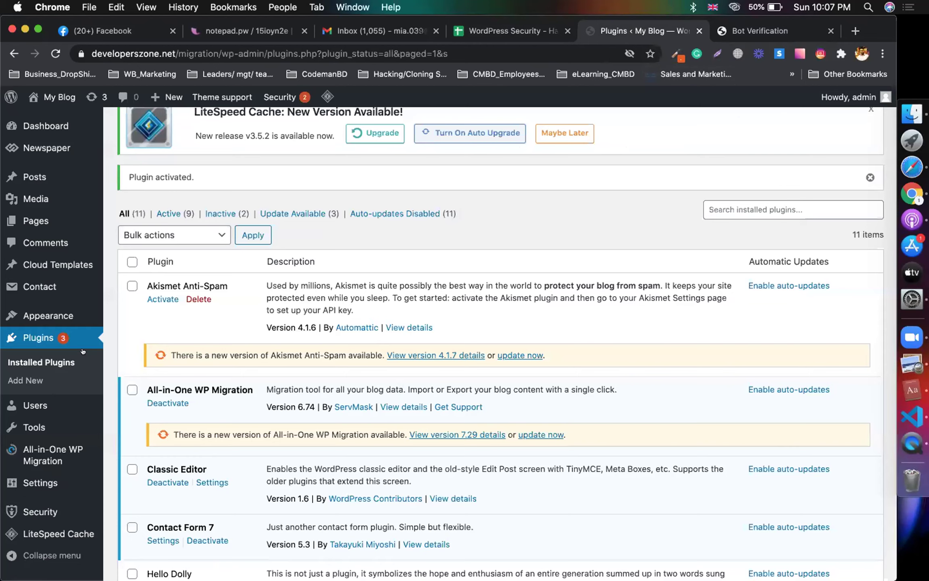
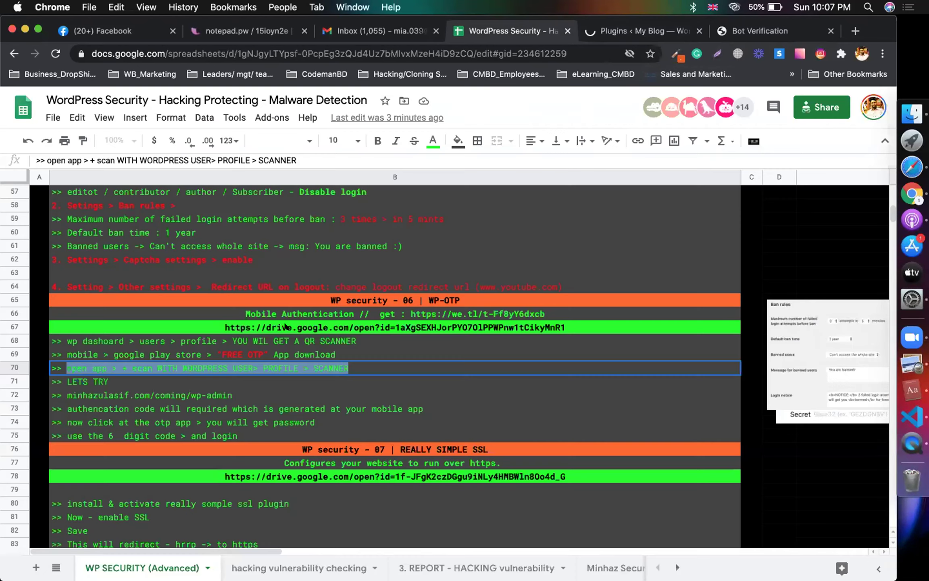
Step: Delete 'open app > + scan WITH' from the row 70 note so it reads '>> WORDPRESS USER> PROFILE > SCANNER'
{"action": "left_click", "coordinate": [178, 365]}
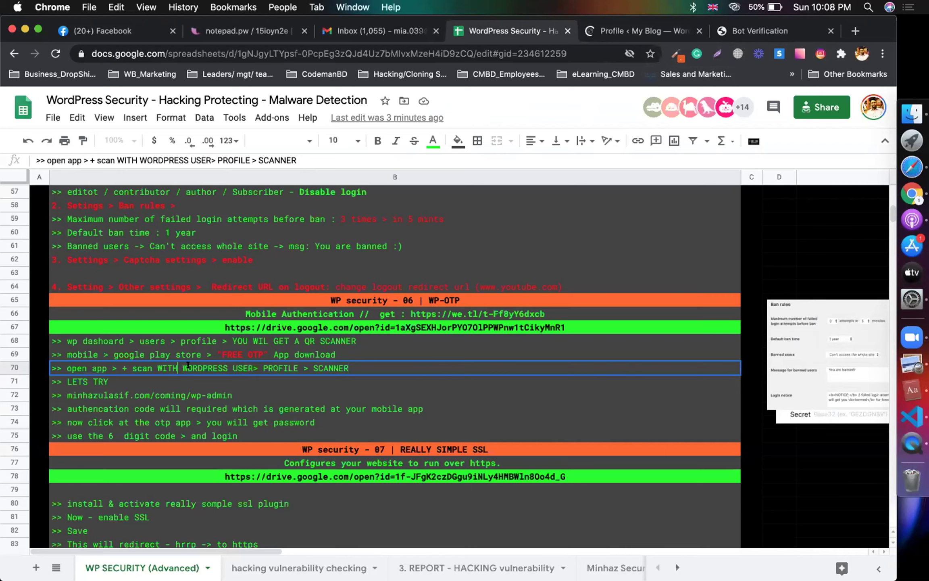
{"action": "left_click_drag", "start_coordinate": [181, 365], "coordinate": [63, 365]}
{"action": "key", "text": "BackSpace"}
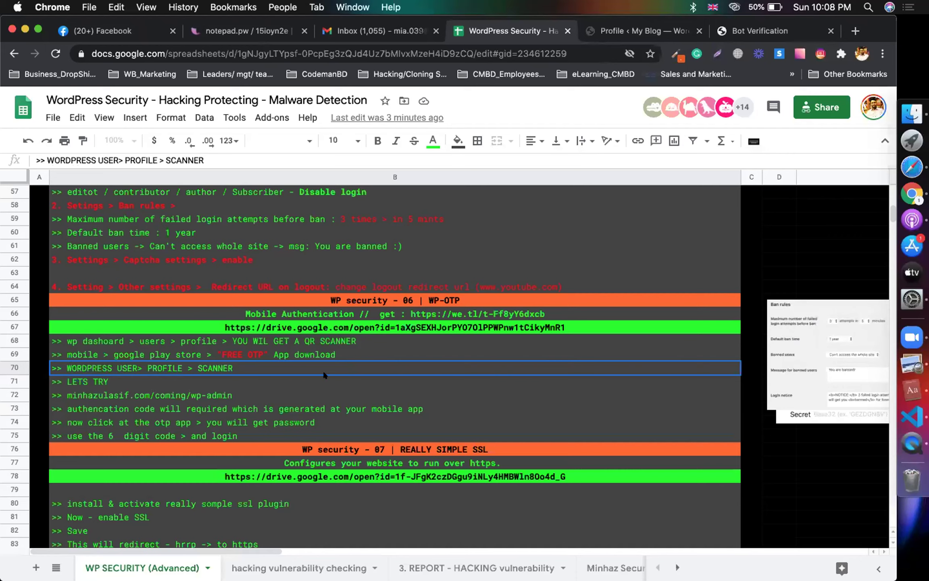
Step: On the WordPress profile's Set up WP-OTP section, highlight the FreeOTP+ and OTP Authenticator app names
{"action": "left_click", "coordinate": [641, 31]}
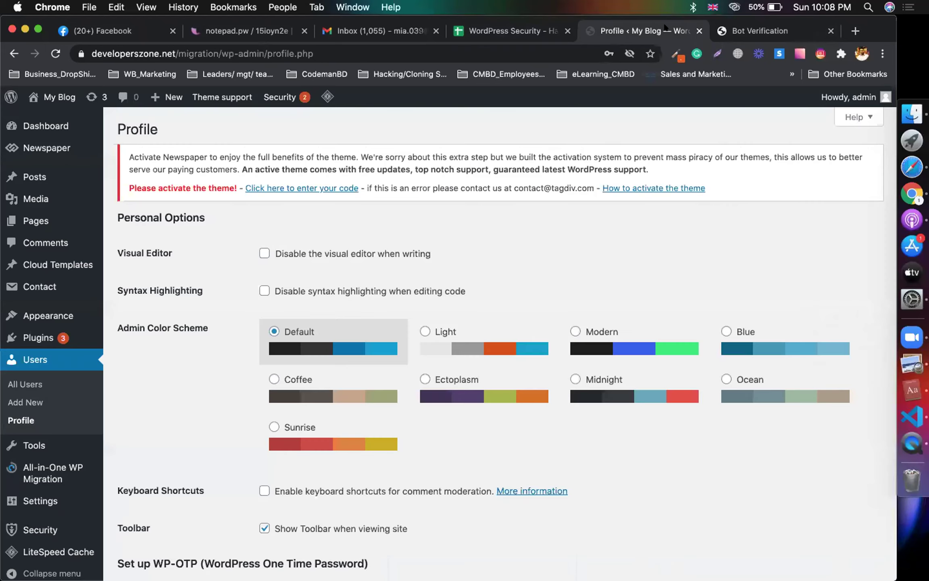
{"action": "scroll", "coordinate": [517, 252], "scroll_direction": "down", "scroll_amount": 10}
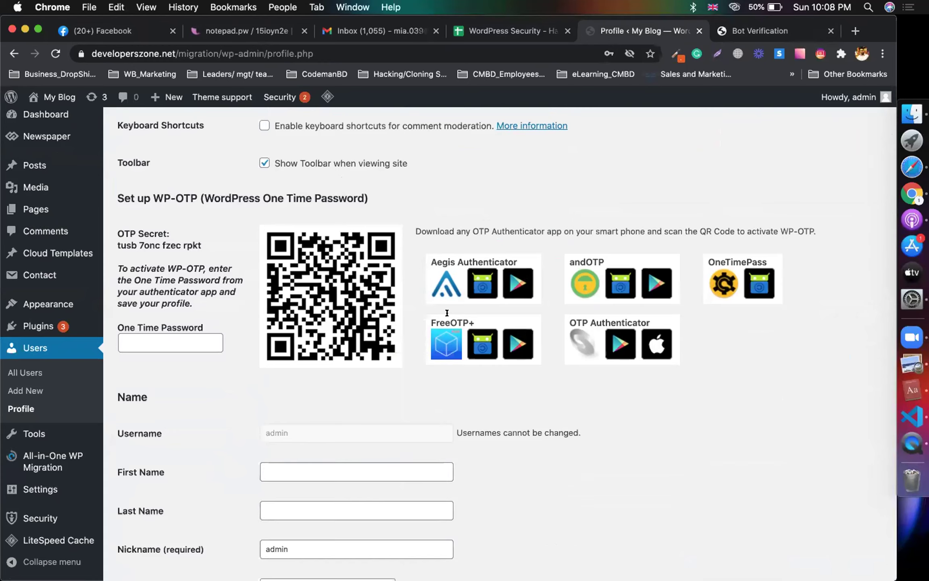
{"action": "left_click_drag", "start_coordinate": [470, 315], "coordinate": [424, 314]}
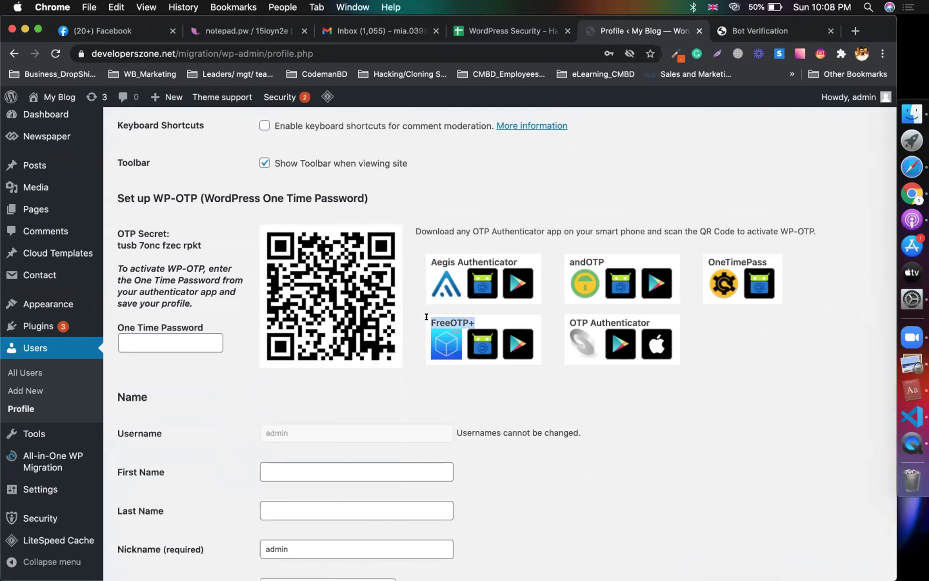
{"action": "left_click_drag", "start_coordinate": [652, 323], "coordinate": [570, 316]}
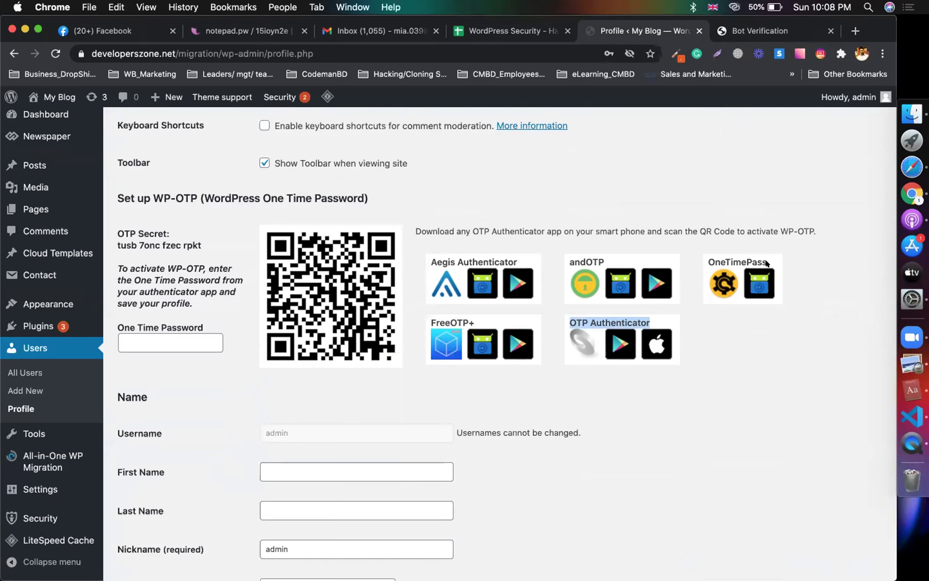
{"action": "left_click", "coordinate": [715, 360]}
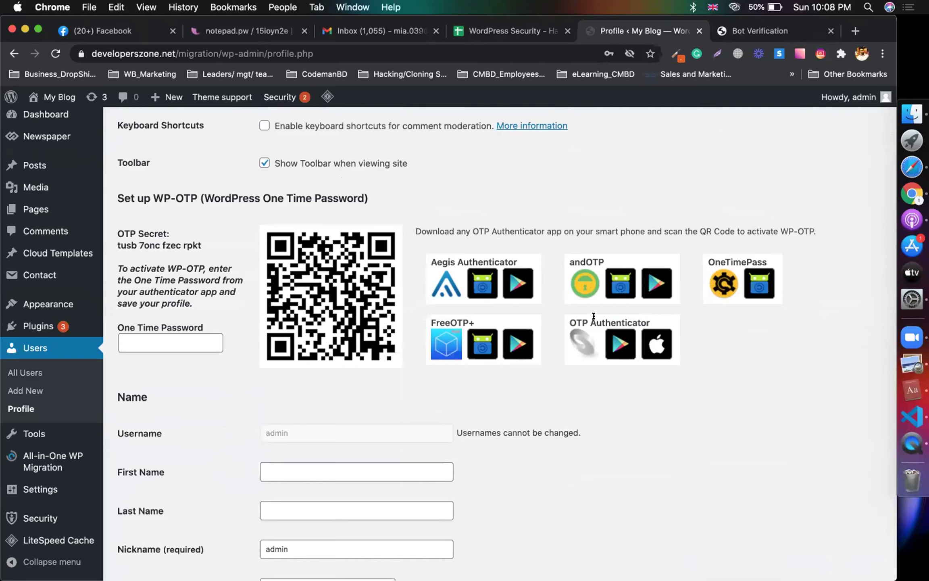
{"action": "double_click", "coordinate": [594, 318]}
{"action": "left_click", "coordinate": [741, 378]}
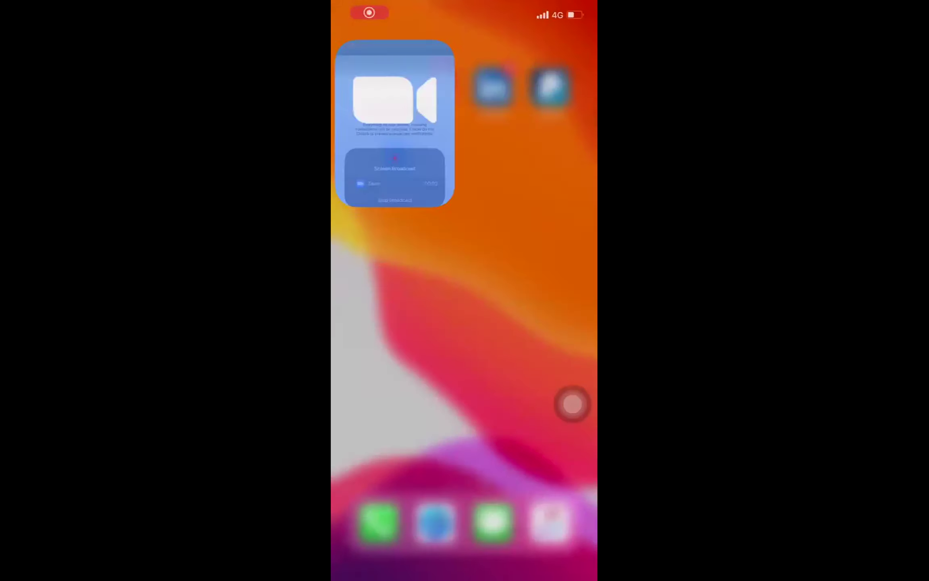
Step: Launch the App Store from the iPhone home screen and go to its search field
{"action": "left_click_drag", "start_coordinate": [383, 283], "coordinate": [524, 282]}
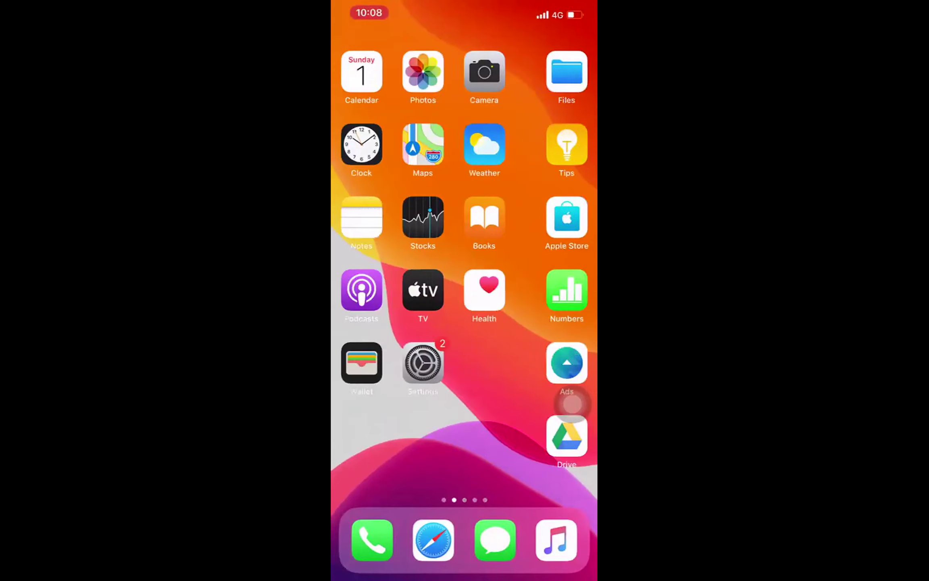
{"action": "left_click", "coordinate": [372, 289]}
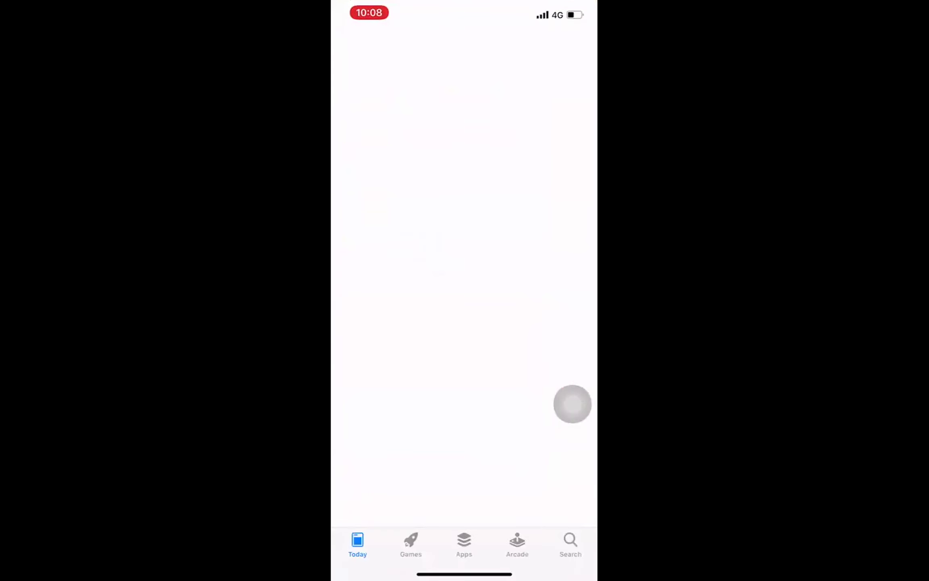
{"action": "left_click", "coordinate": [570, 543]}
{"action": "left_click", "coordinate": [435, 101]}
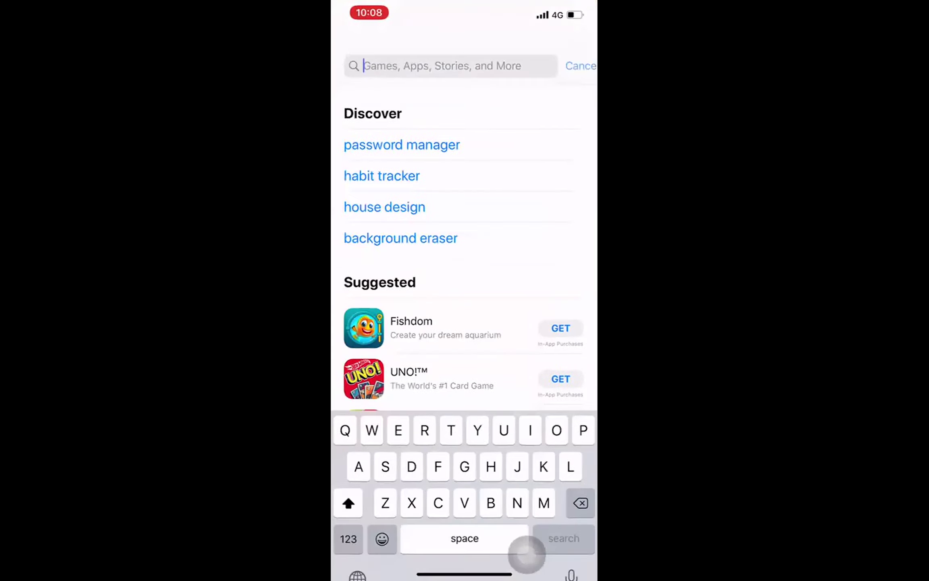
Step: Search the App Store for 'Otp' and scroll the results to FreeOTP Authenticator
{"action": "type", "text": "Ot"}
{"action": "key", "text": "BackSpace"}
{"action": "type", "text": "p"}
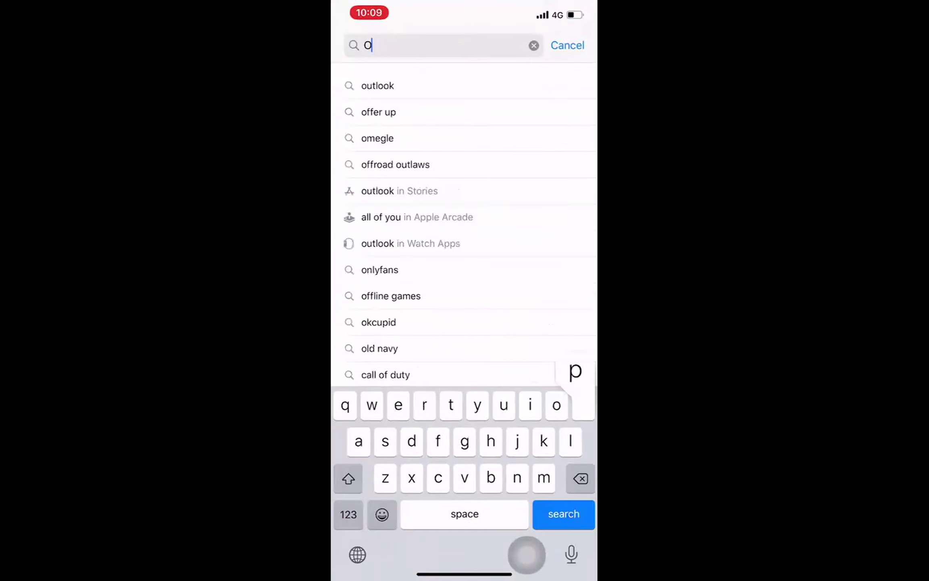
{"action": "key", "text": "BackSpace"}
{"action": "type", "text": "tp"}
{"action": "key", "text": "Return"}
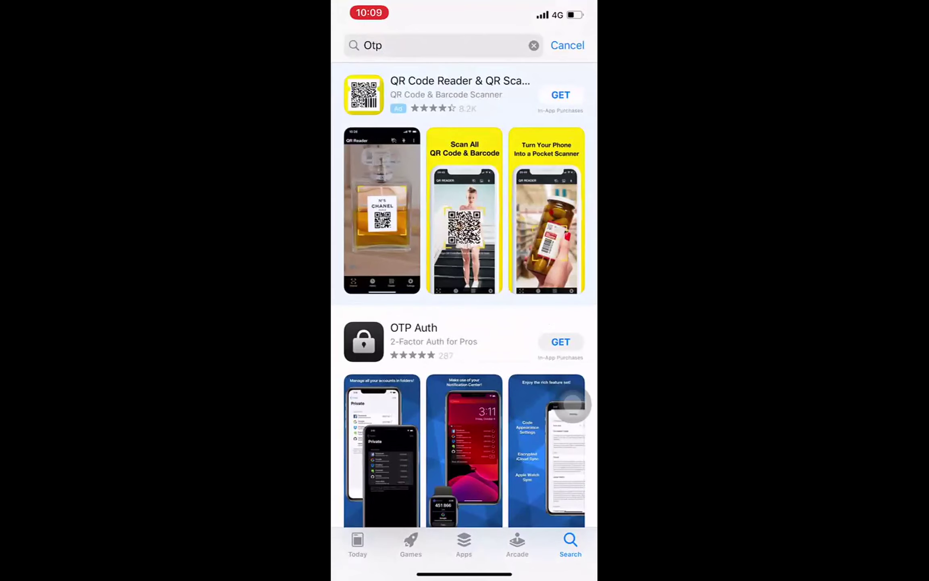
{"action": "scroll", "coordinate": [463, 282], "scroll_direction": "down", "scroll_amount": 10}
{"action": "scroll", "coordinate": [464, 283], "scroll_direction": "down", "scroll_amount": 15}
{"action": "scroll", "coordinate": [464, 282], "scroll_direction": "up", "scroll_amount": 4}
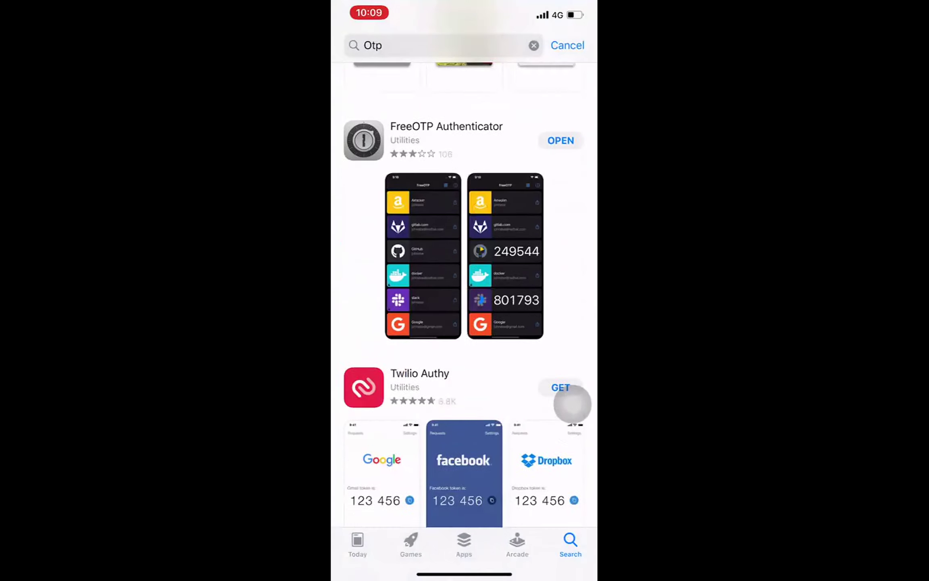
{"action": "scroll", "coordinate": [463, 282], "scroll_direction": "up", "scroll_amount": 3}
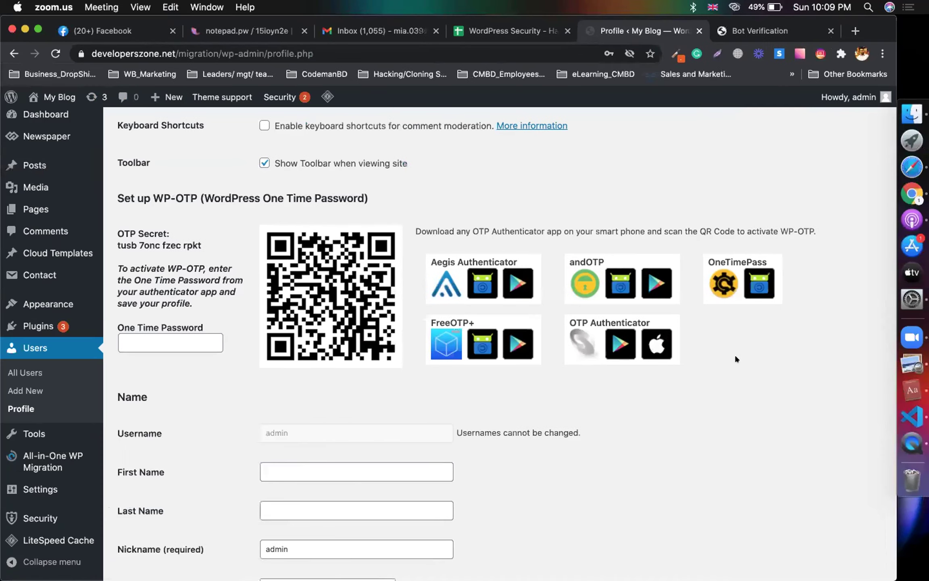
{"action": "left_click", "coordinate": [712, 351]}
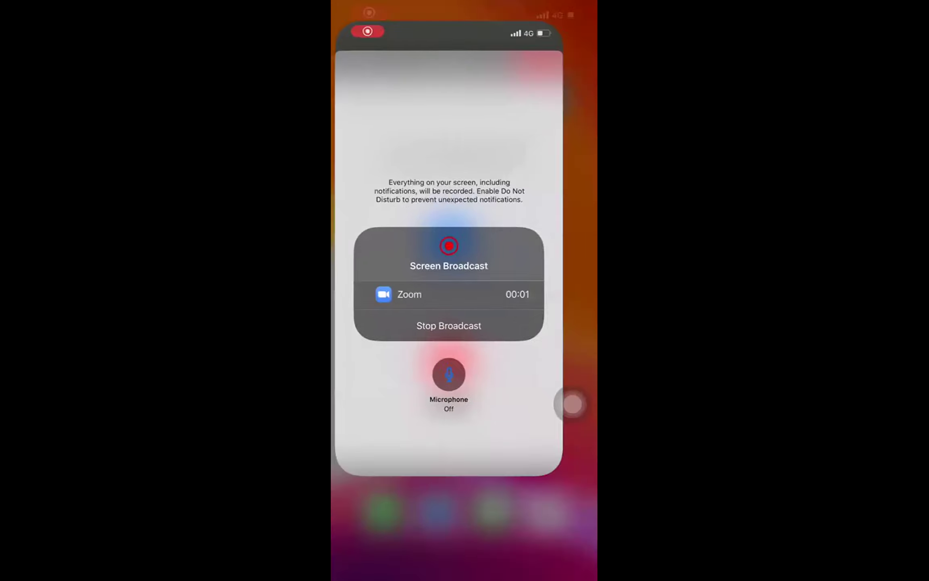
Step: Reopen the 'otp authenticator' results, find FreeOTP Authenticator, and switch to FreeOTP showing two My Blog accounts
{"action": "scroll", "coordinate": [464, 282], "scroll_direction": "left", "scroll_amount": 3}
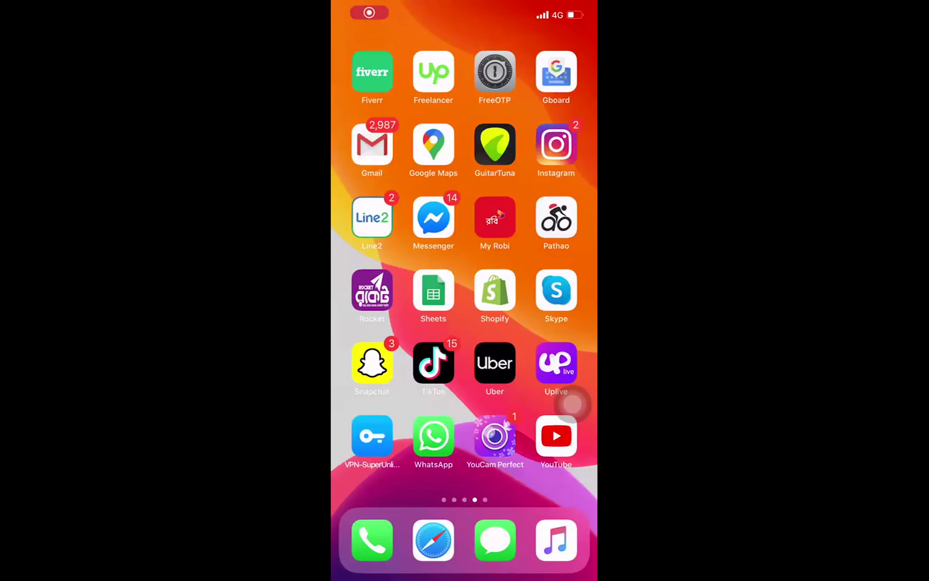
{"action": "scroll", "coordinate": [463, 282], "scroll_direction": "left", "scroll_amount": 3}
{"action": "left_click", "coordinate": [371, 284]}
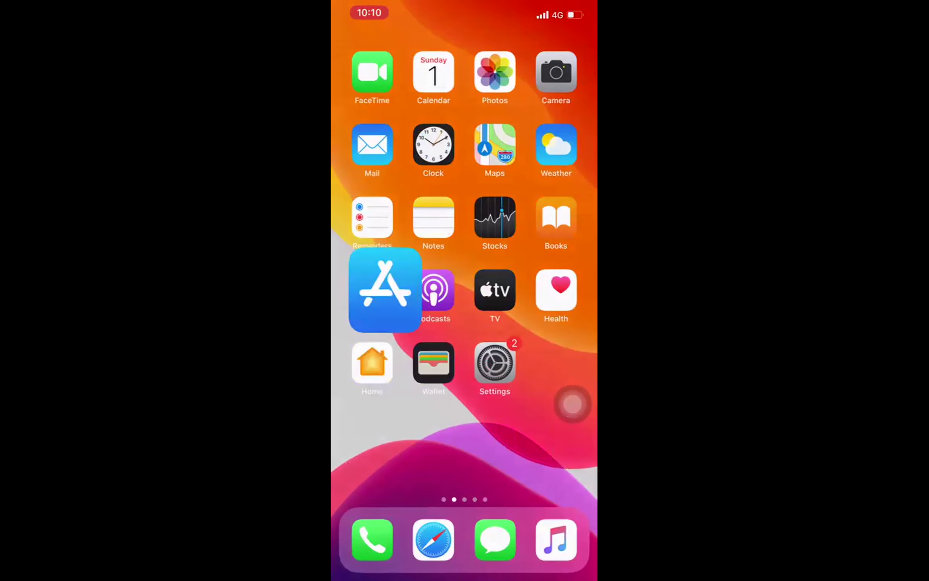
{"action": "scroll", "coordinate": [464, 282], "scroll_direction": "down", "scroll_amount": 5}
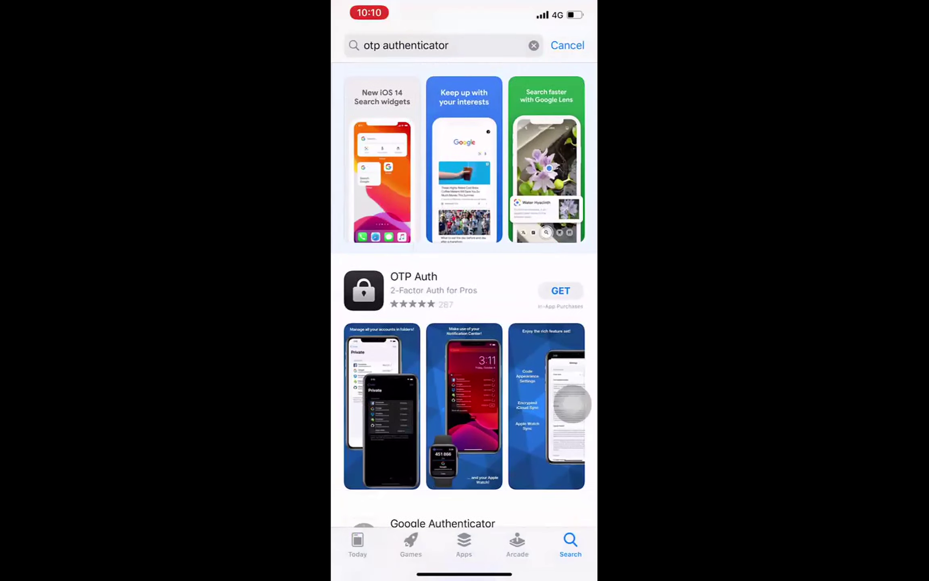
{"action": "scroll", "coordinate": [463, 282], "scroll_direction": "down", "scroll_amount": 10}
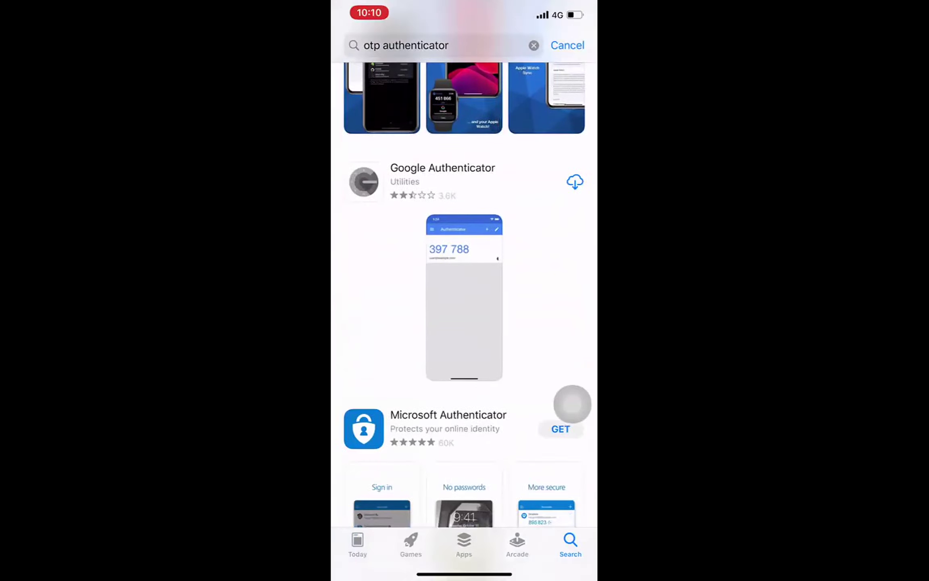
{"action": "scroll", "coordinate": [573, 404], "scroll_direction": "down", "scroll_amount": 5}
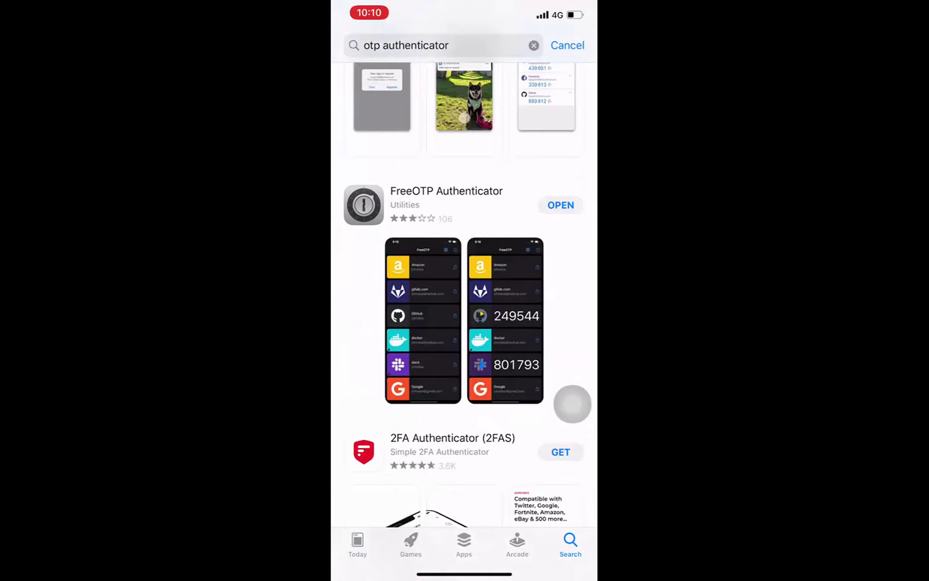
{"action": "left_click_drag", "start_coordinate": [544, 573], "coordinate": [363, 573]}
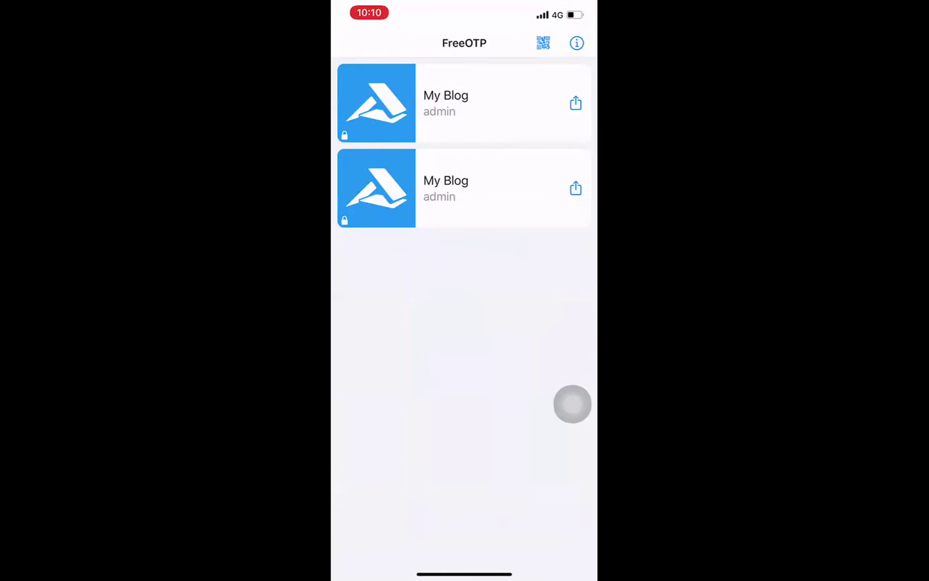